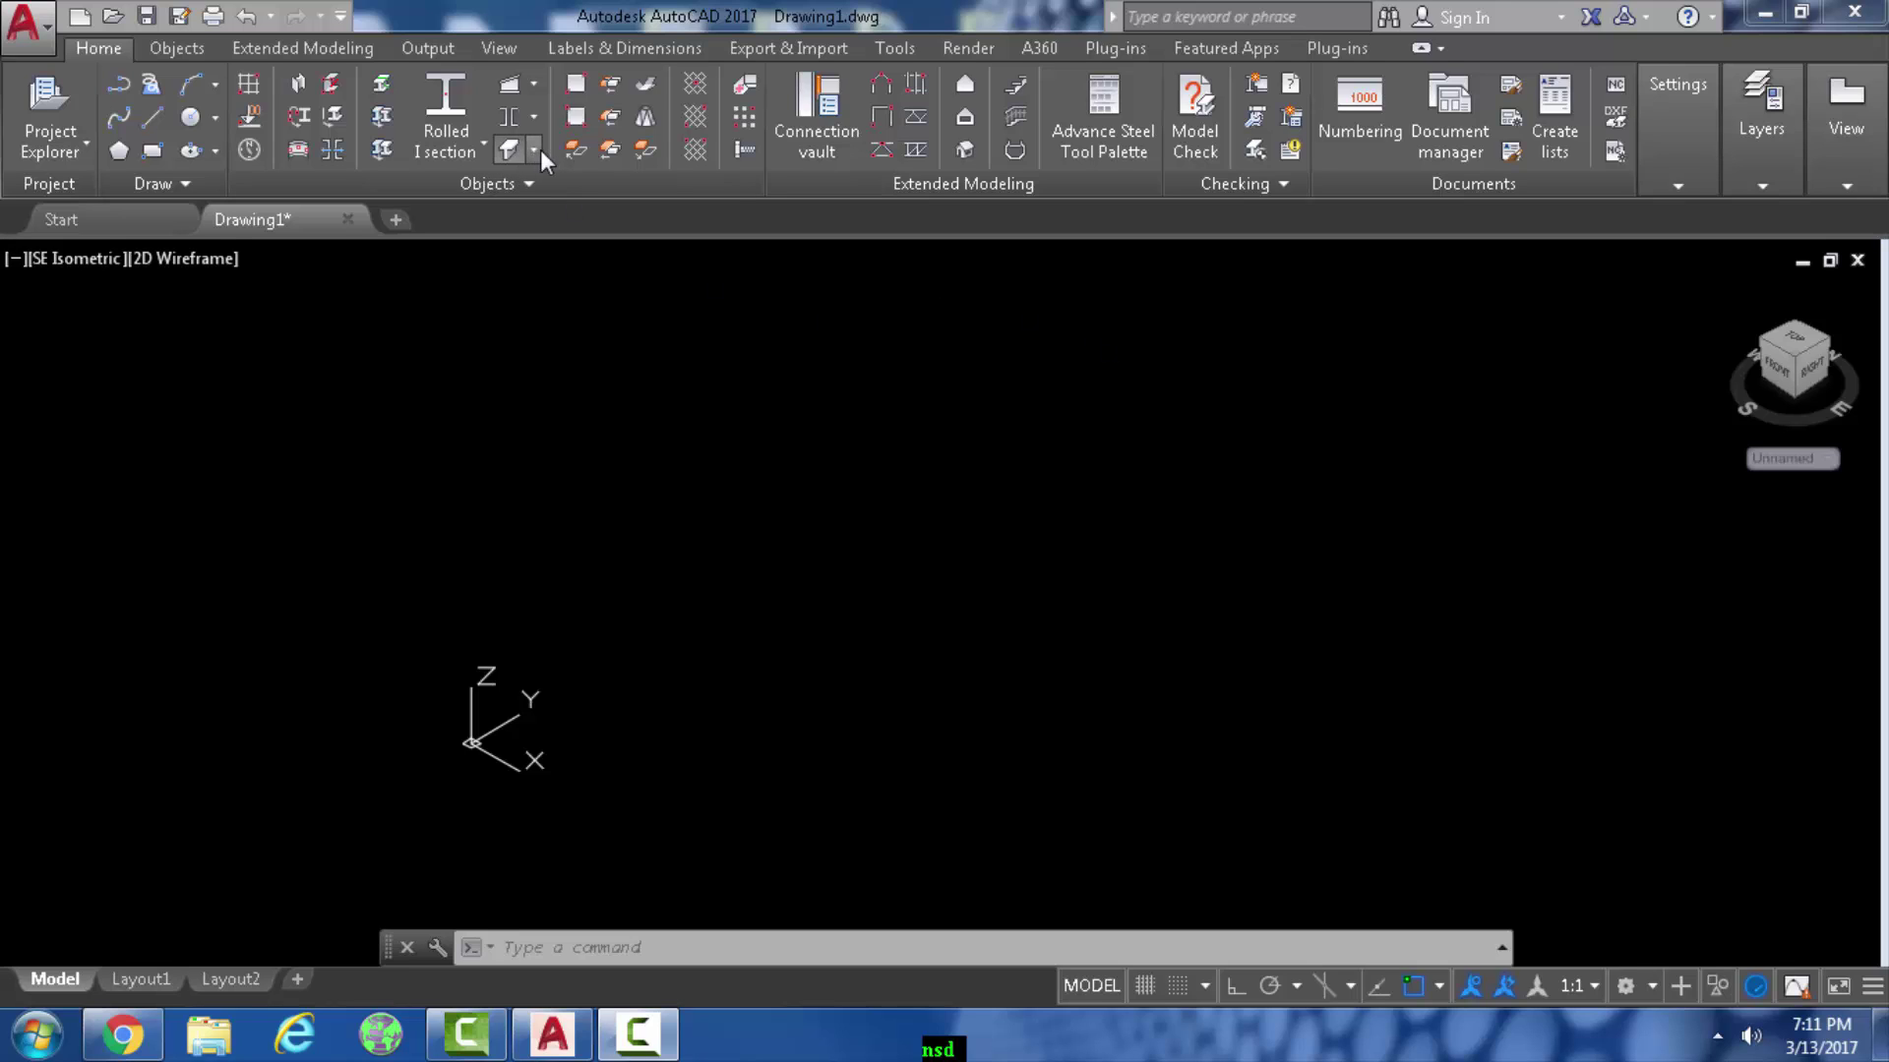
Draw a concrete wall about 2'-6" long along the Y direction, keeping the default height, thickness and material
click(537, 147)
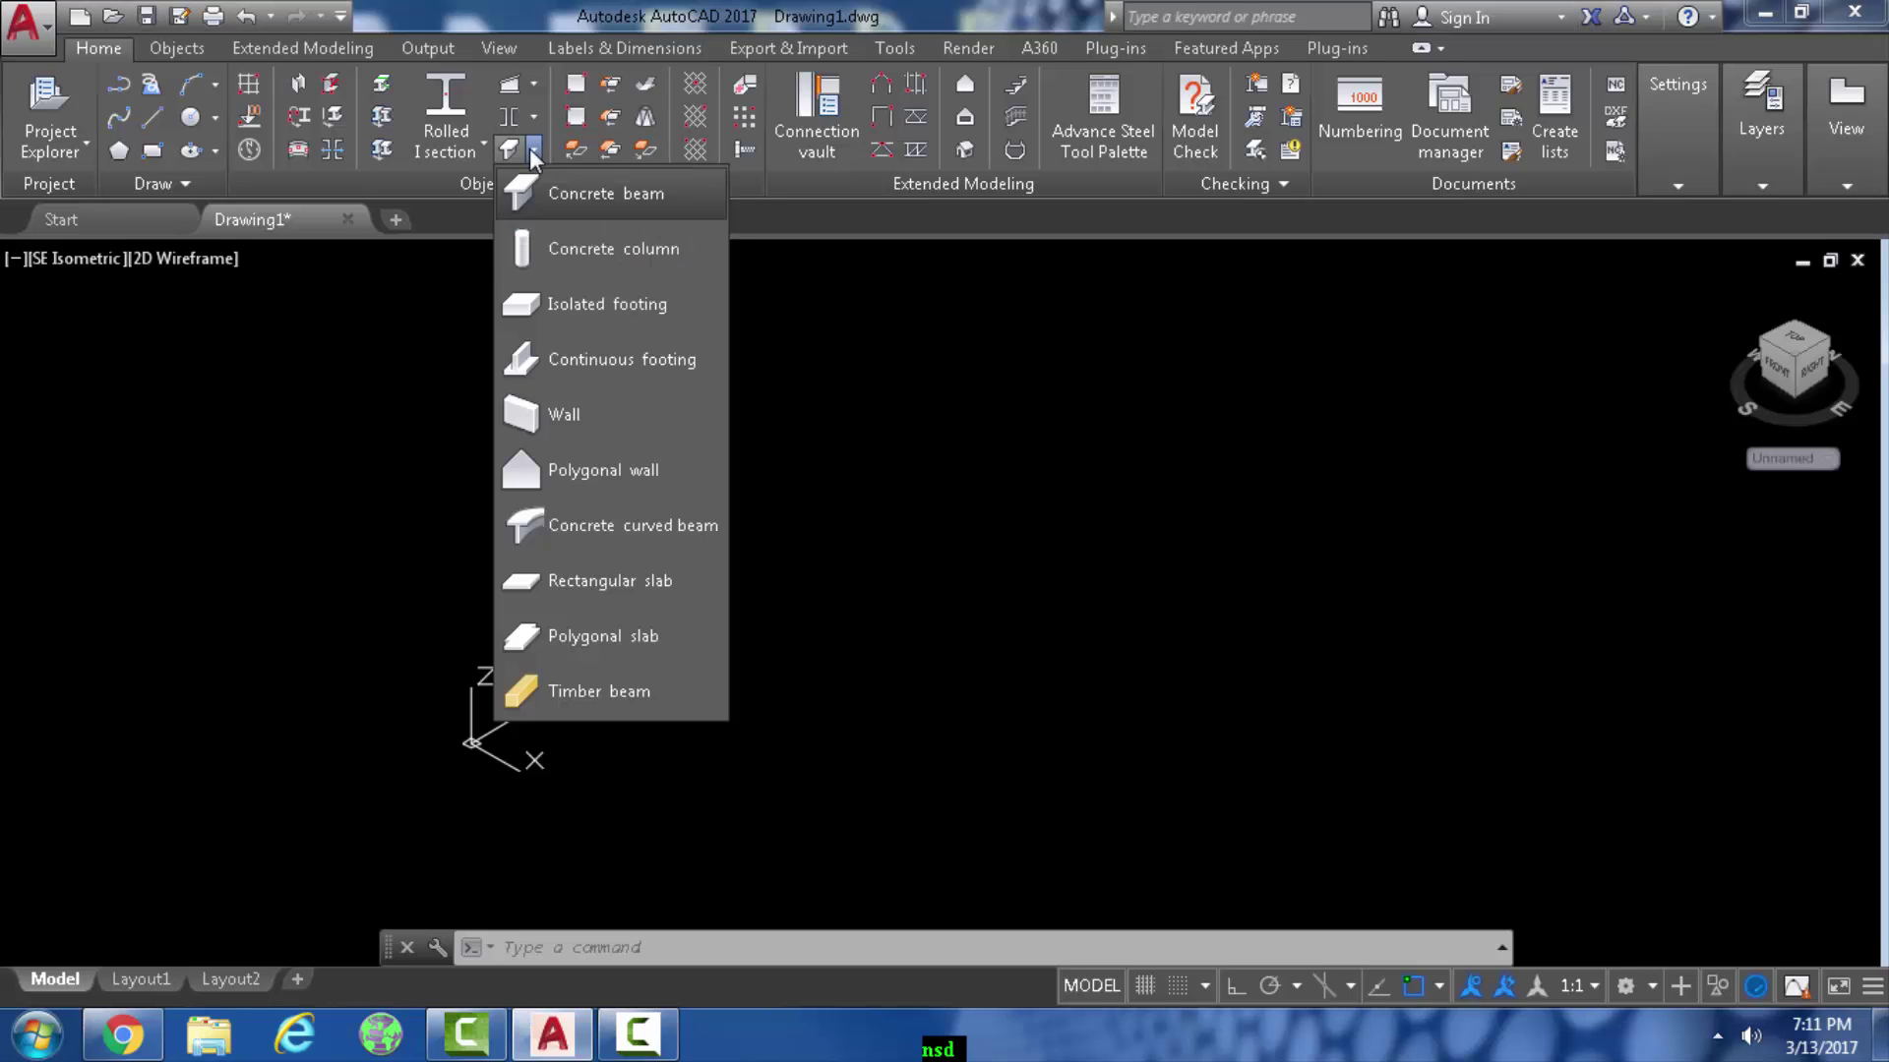
click(568, 430)
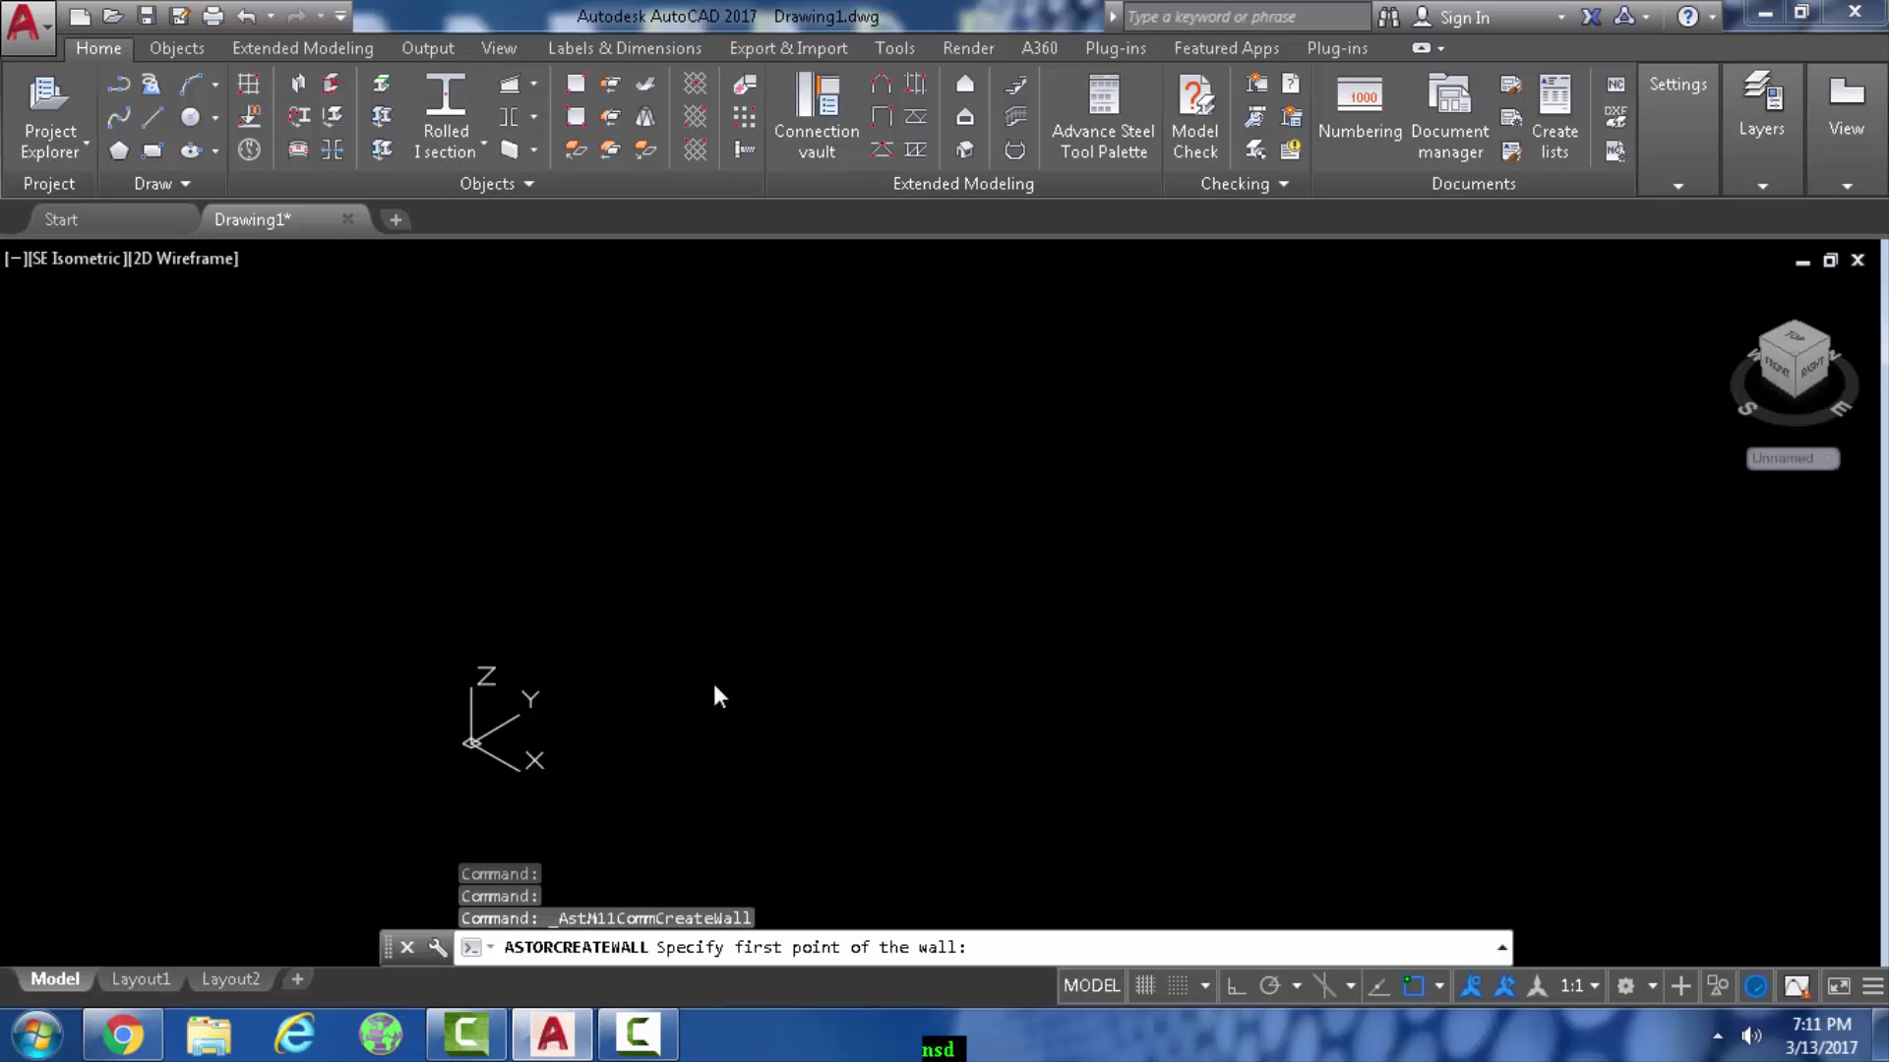
click(659, 598)
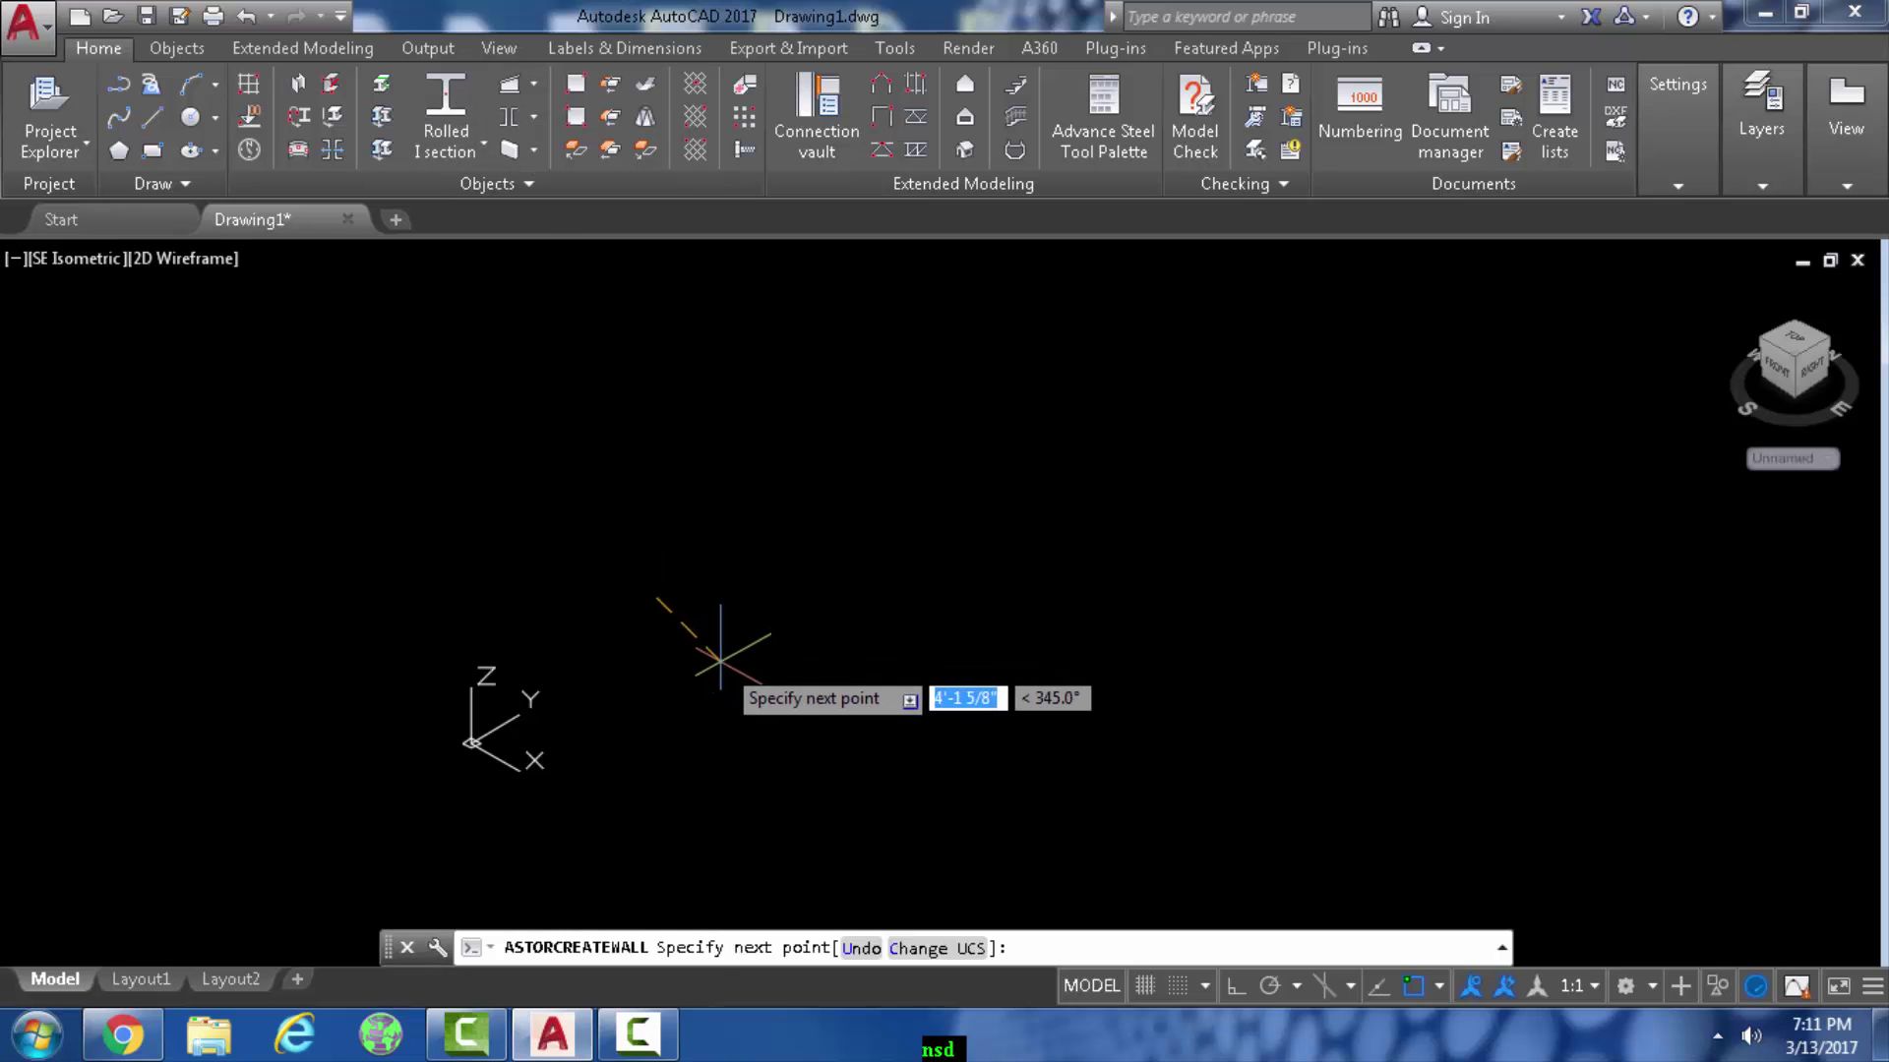
click(708, 567)
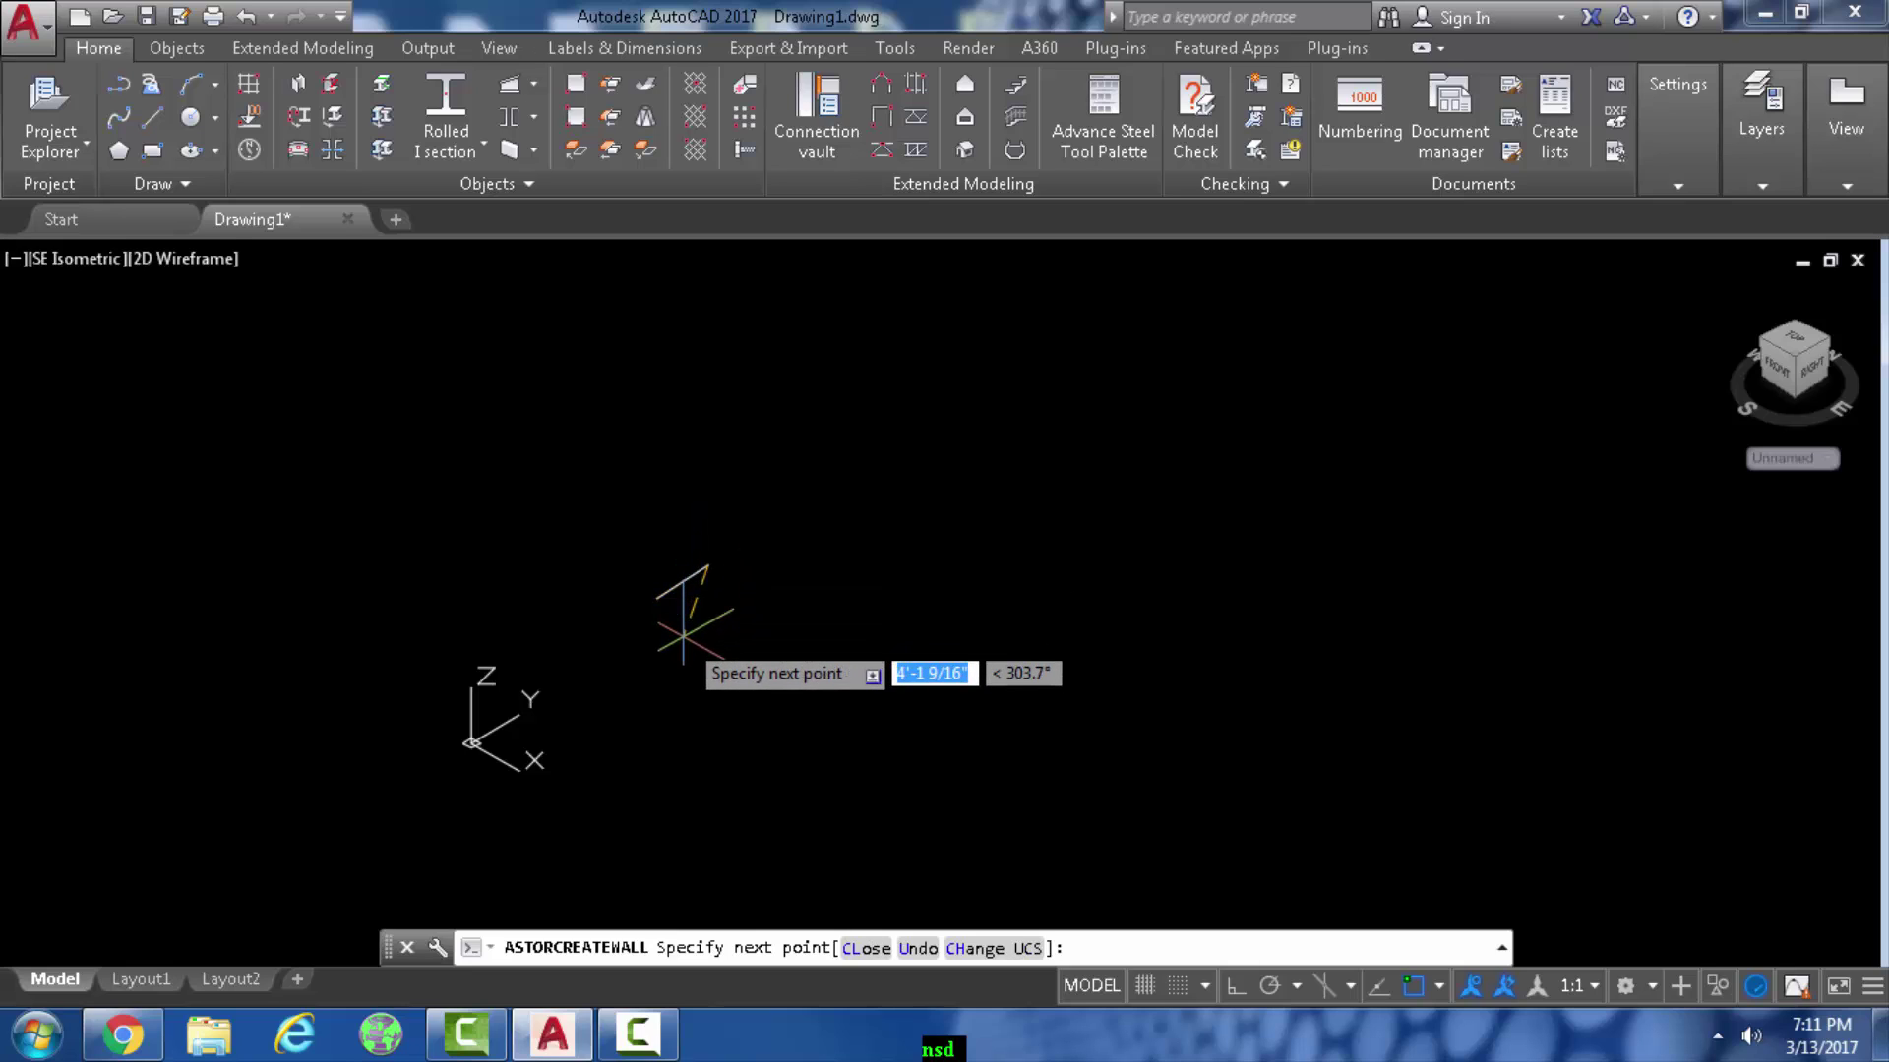
key(Return)
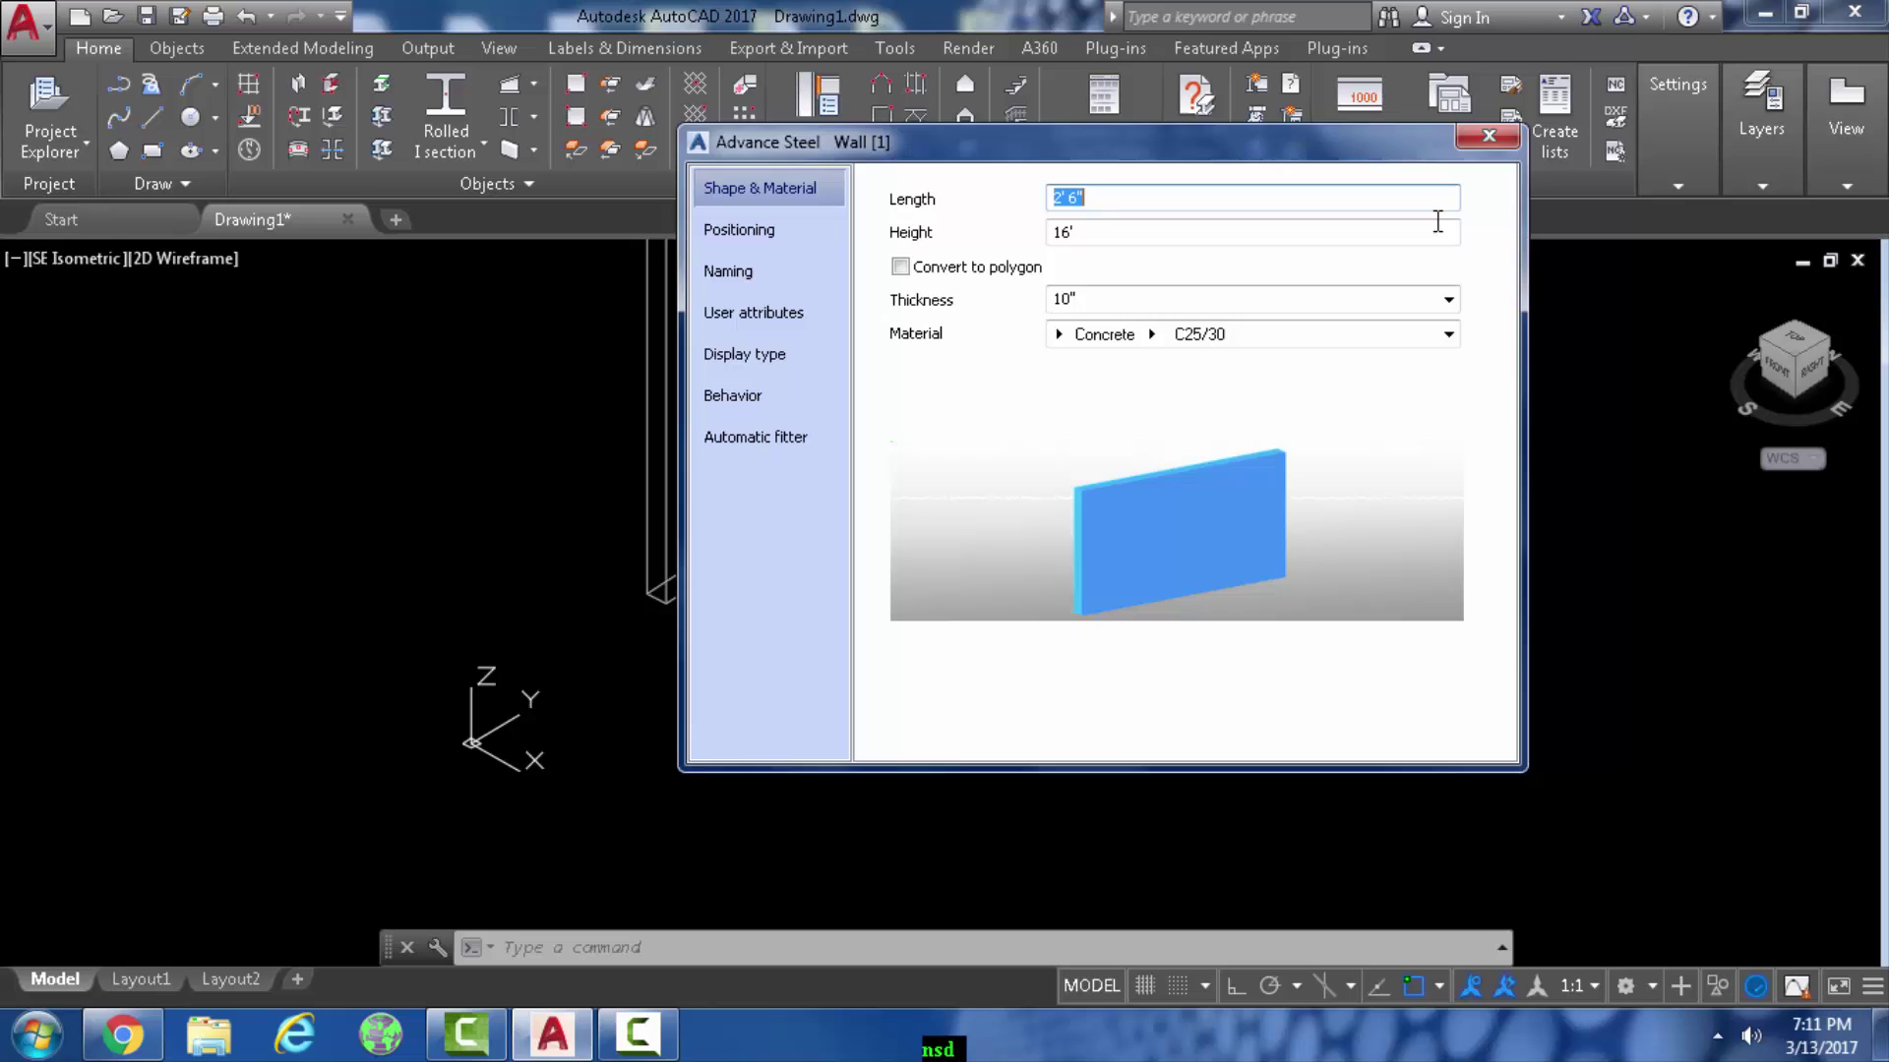
click(1489, 136)
Try to stretch the wall downward from the grip at the middle of its top face
scroll(788, 577, down, 2)
scroll(722, 343, up, 3)
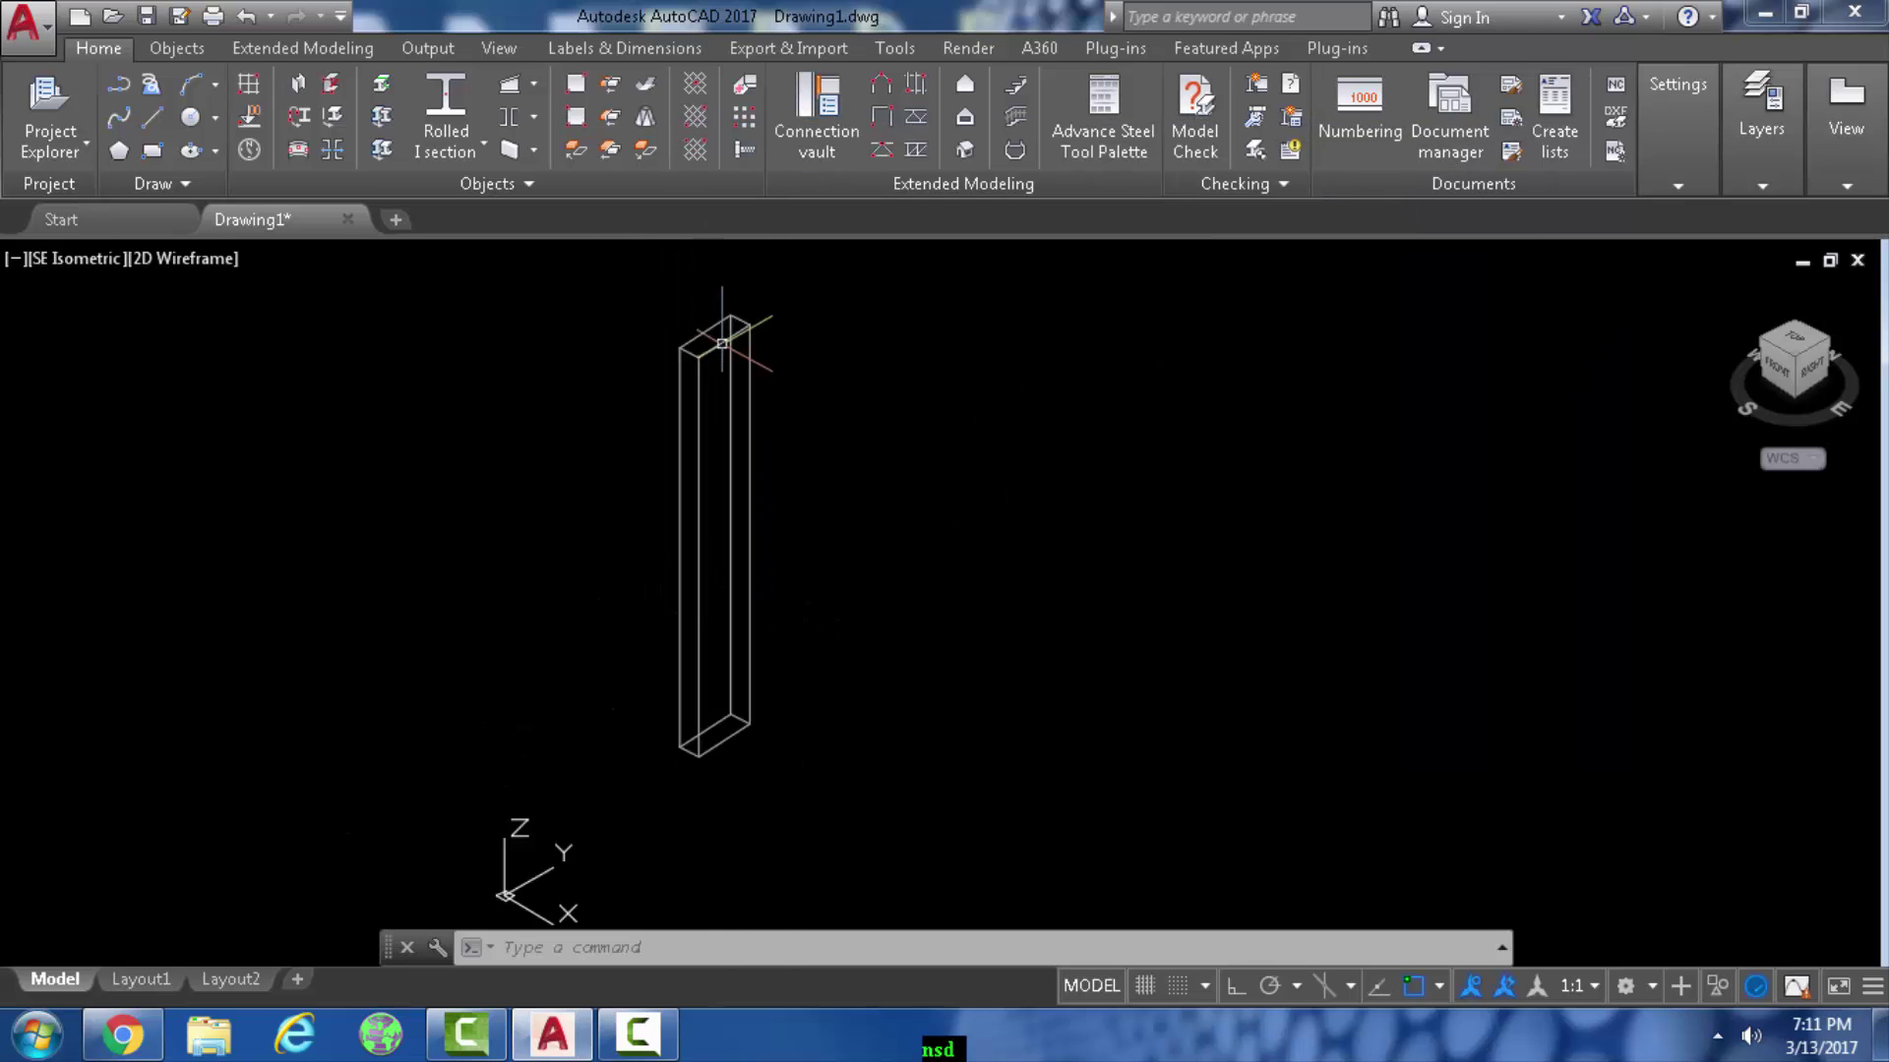
scroll(722, 343, up, 2)
click(716, 362)
click(696, 342)
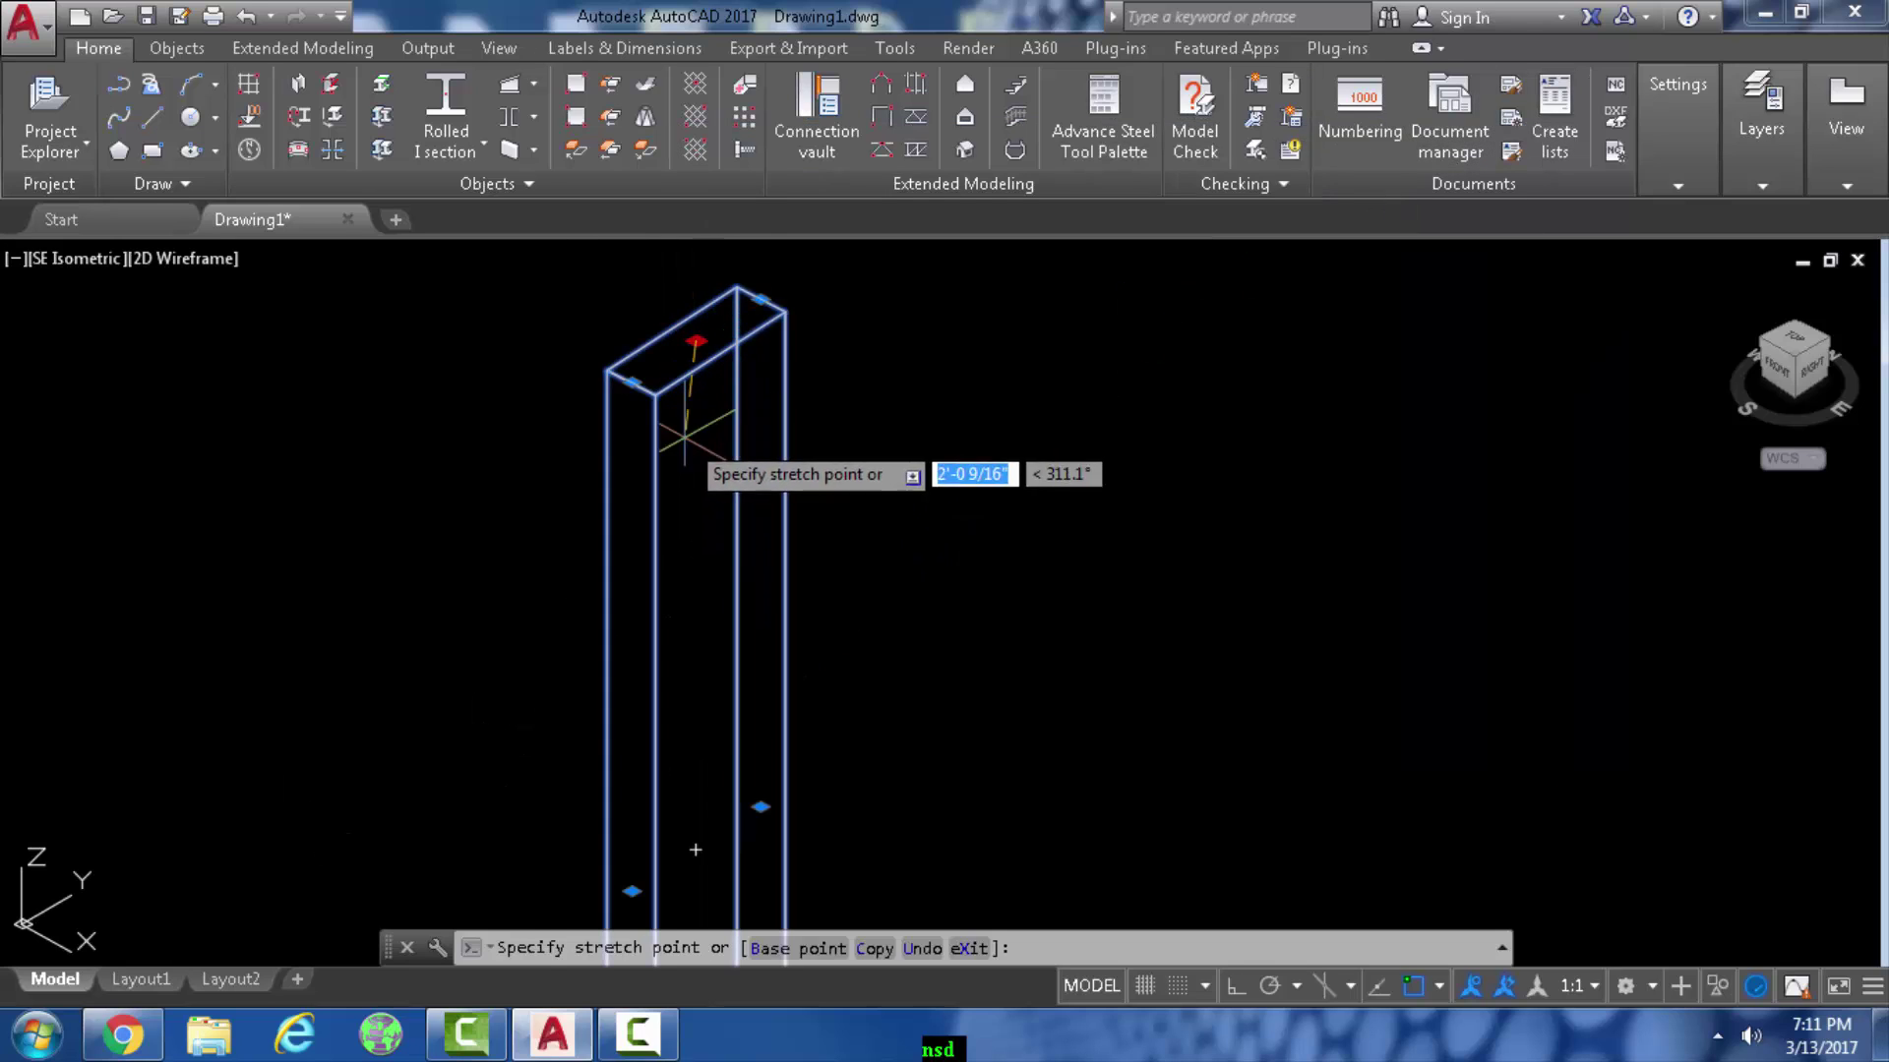
click(702, 750)
scroll(859, 610, down, 3)
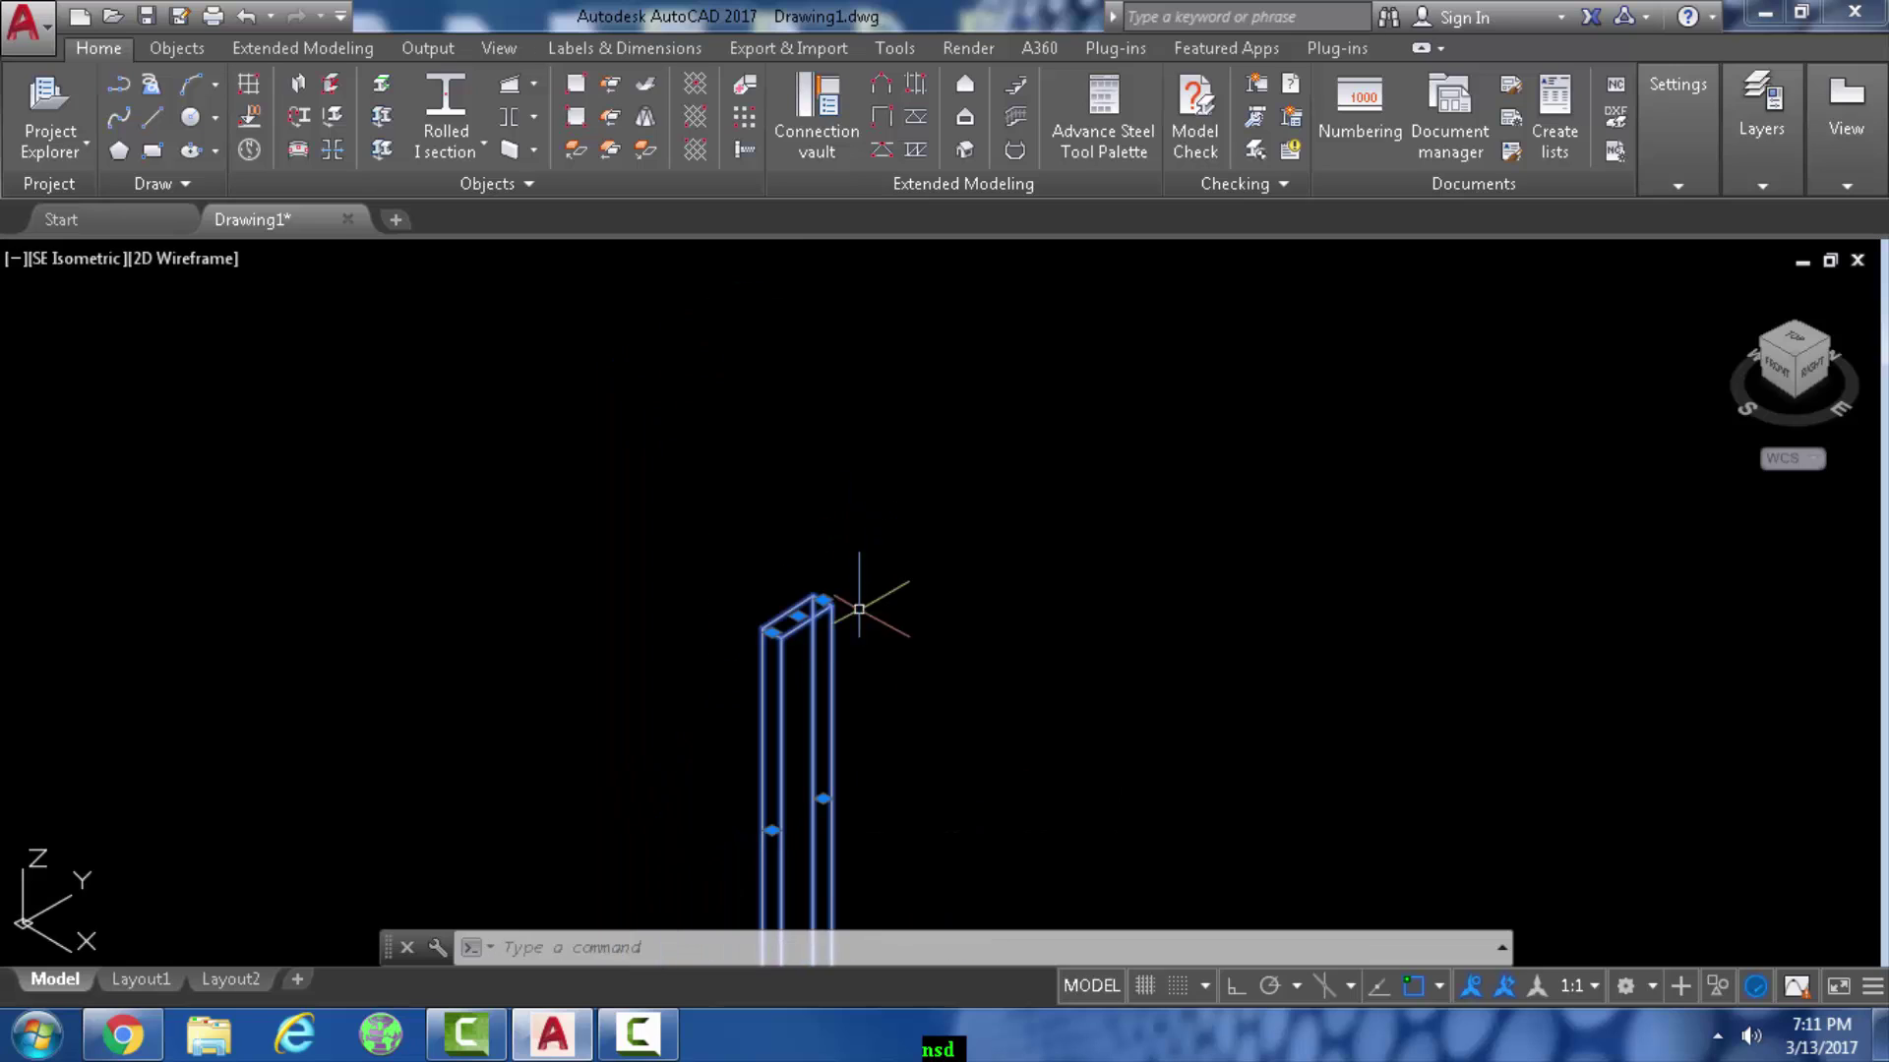
middle_drag(773, 831, 835, 502)
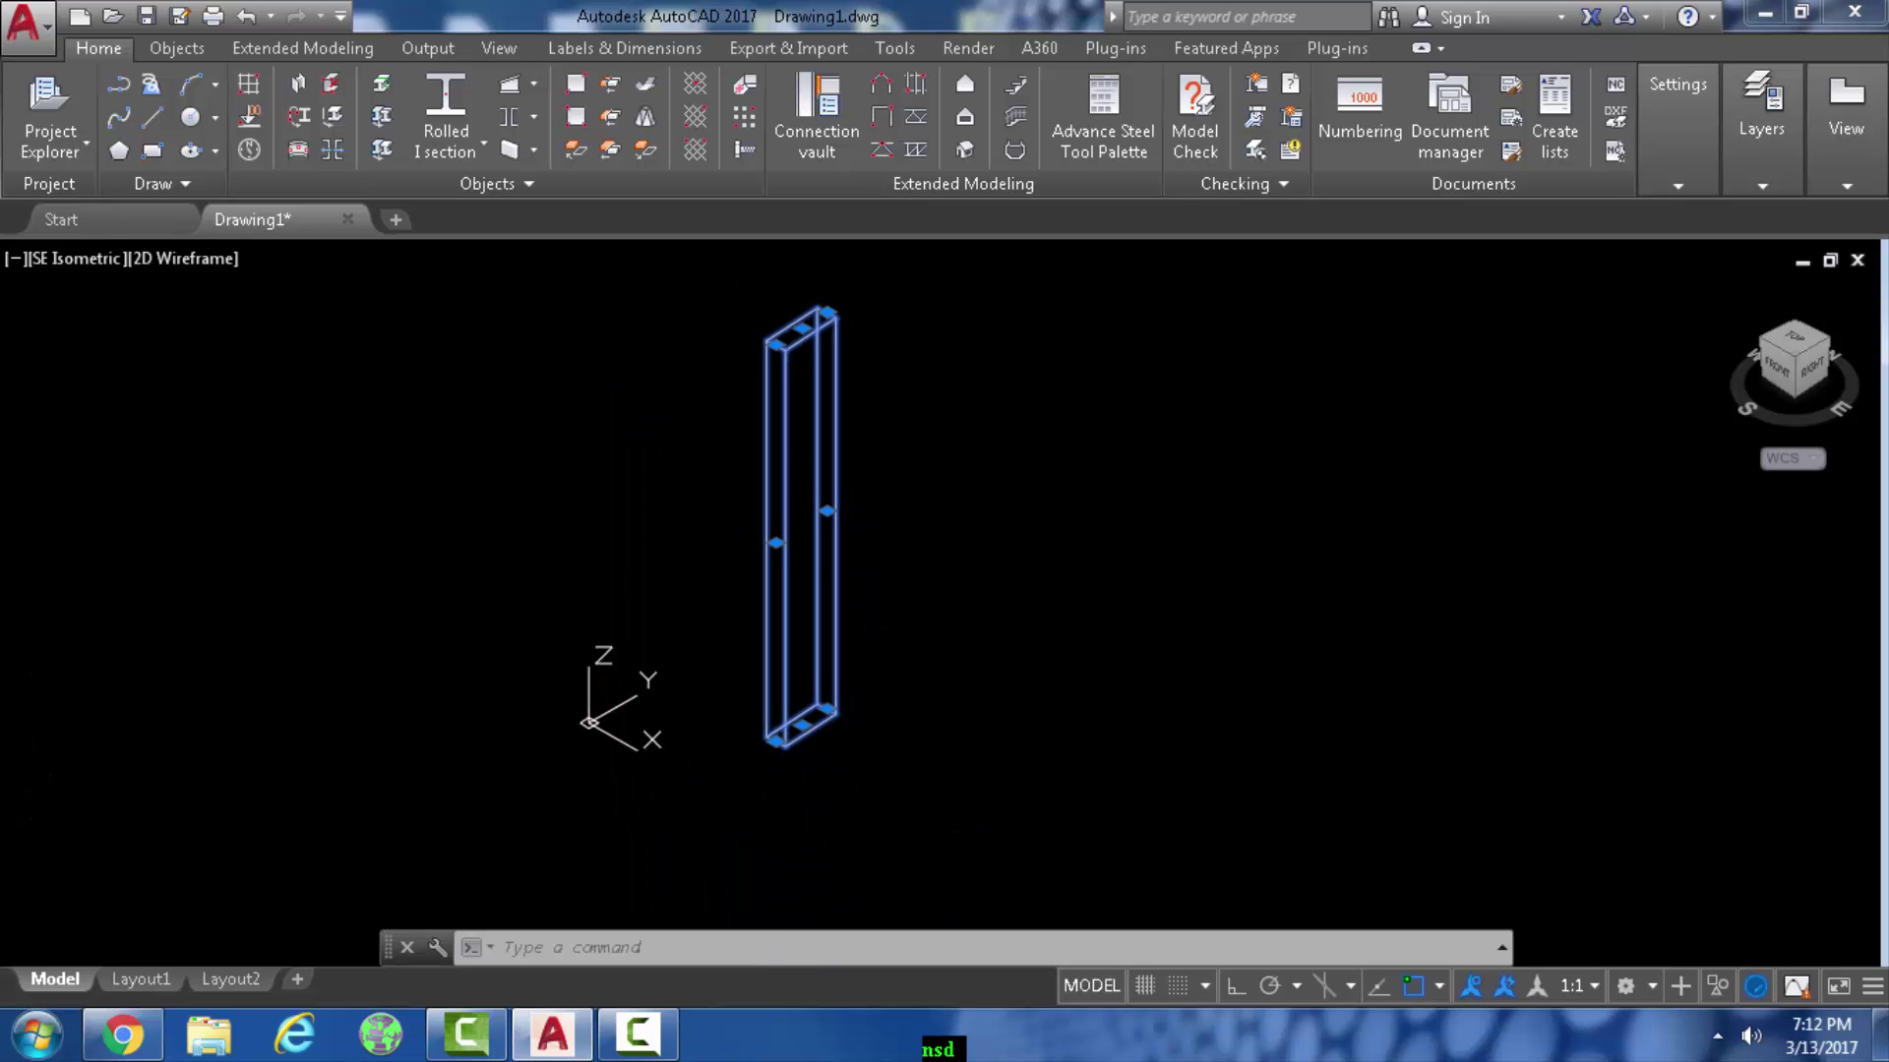
Create a new layer named WALLE in the layer properties
shift+middle_drag(535, 620, 1171, 777)
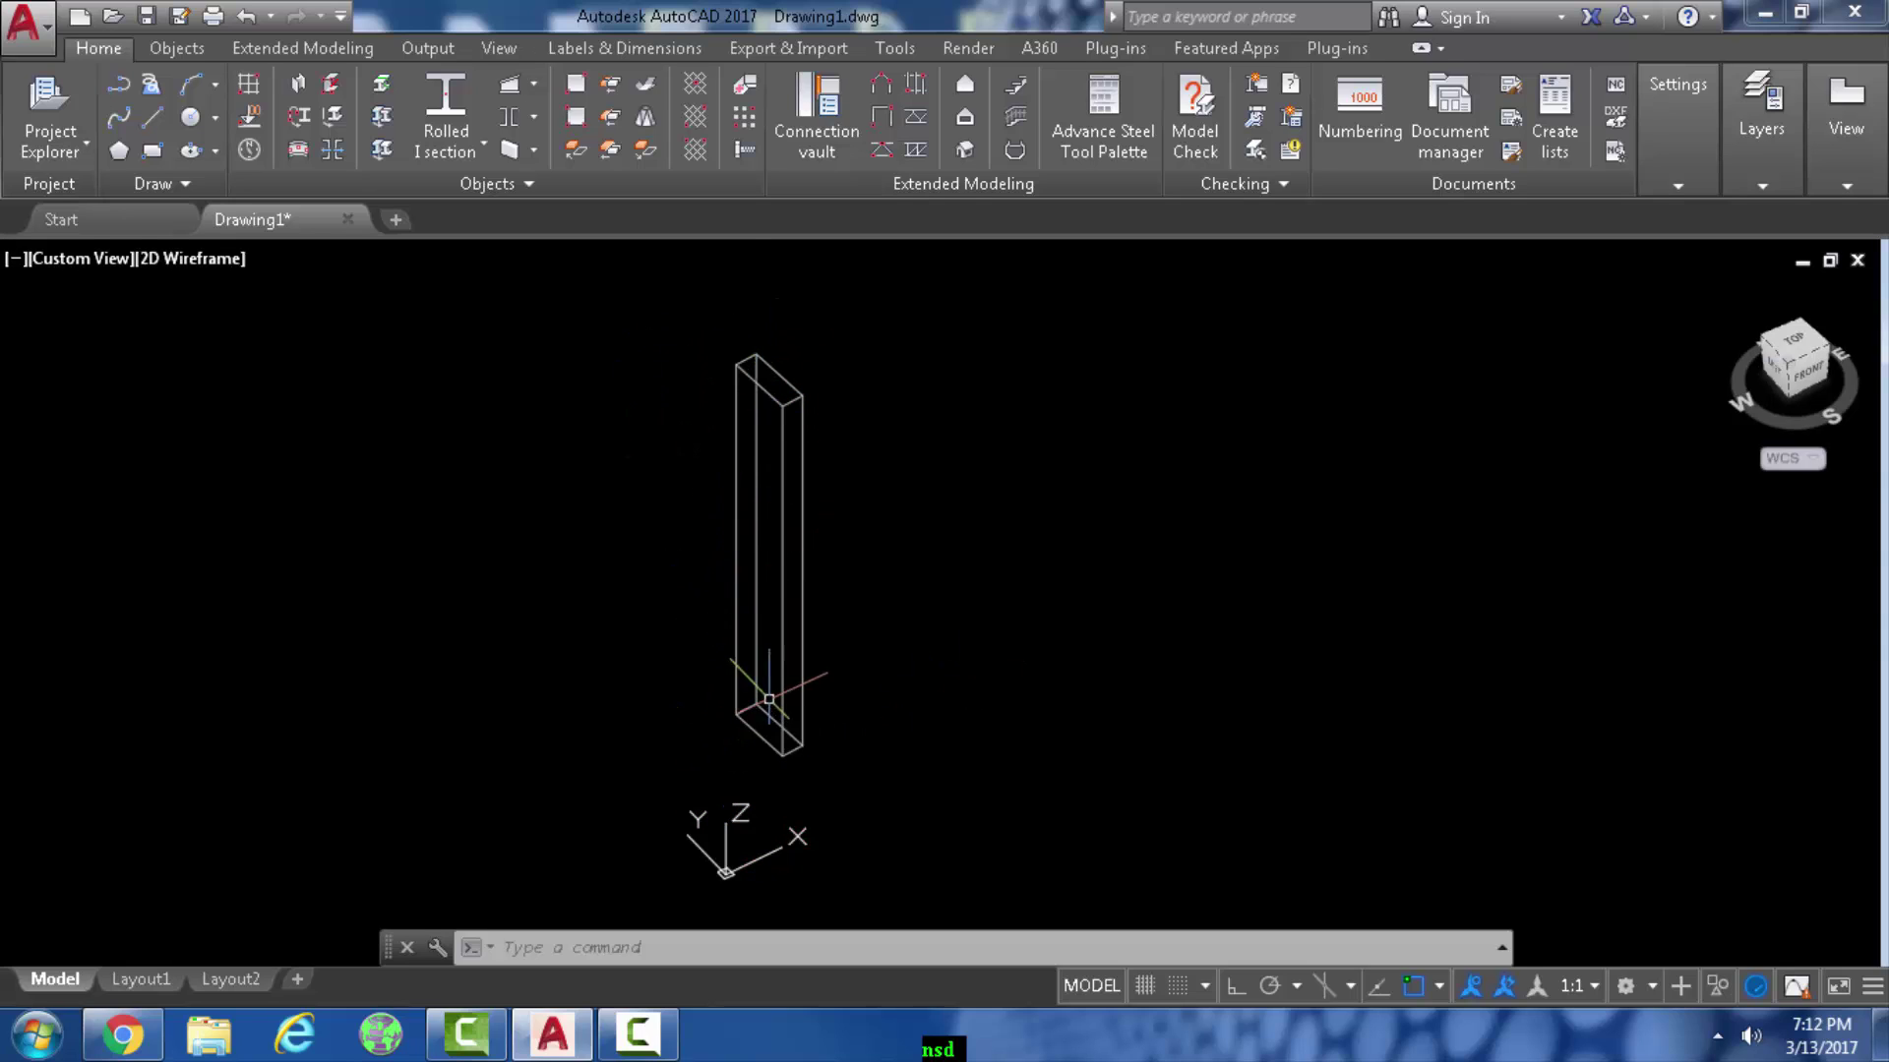
scroll(772, 681, up, 2)
scroll(772, 682, down, 2)
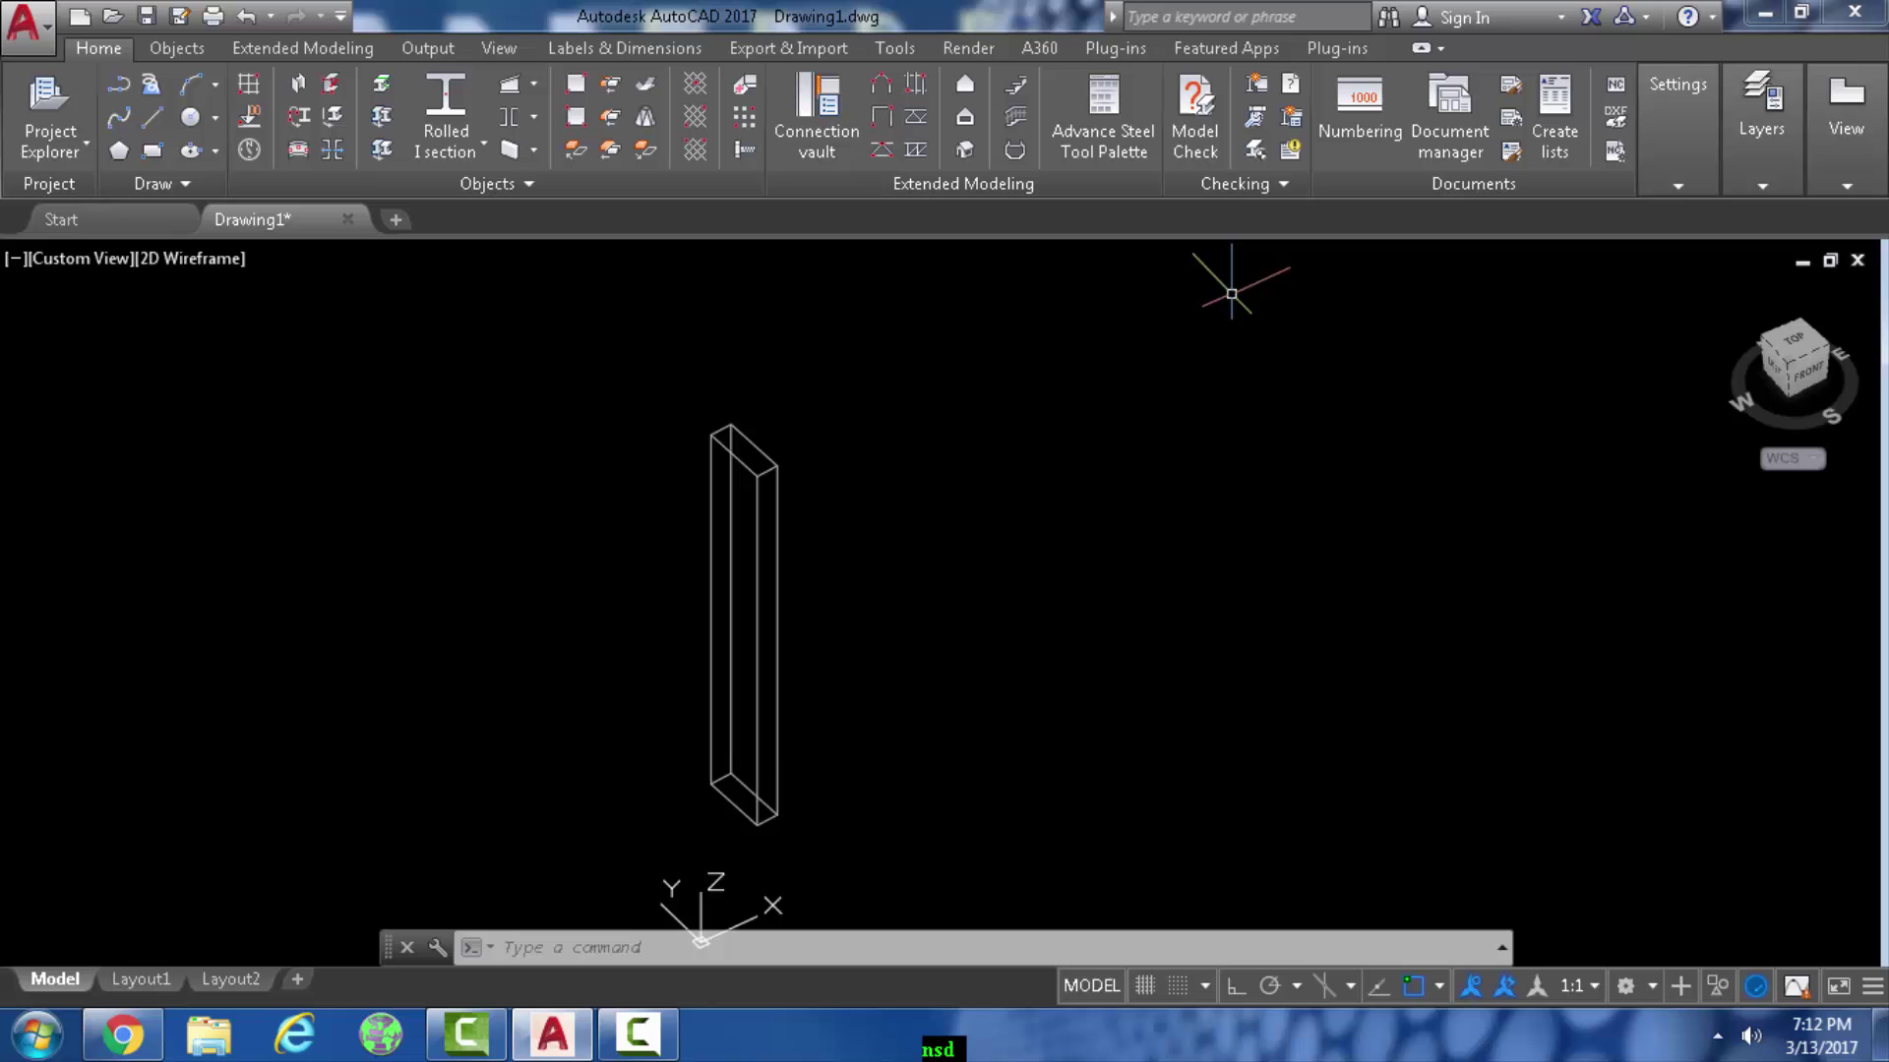
text(l)
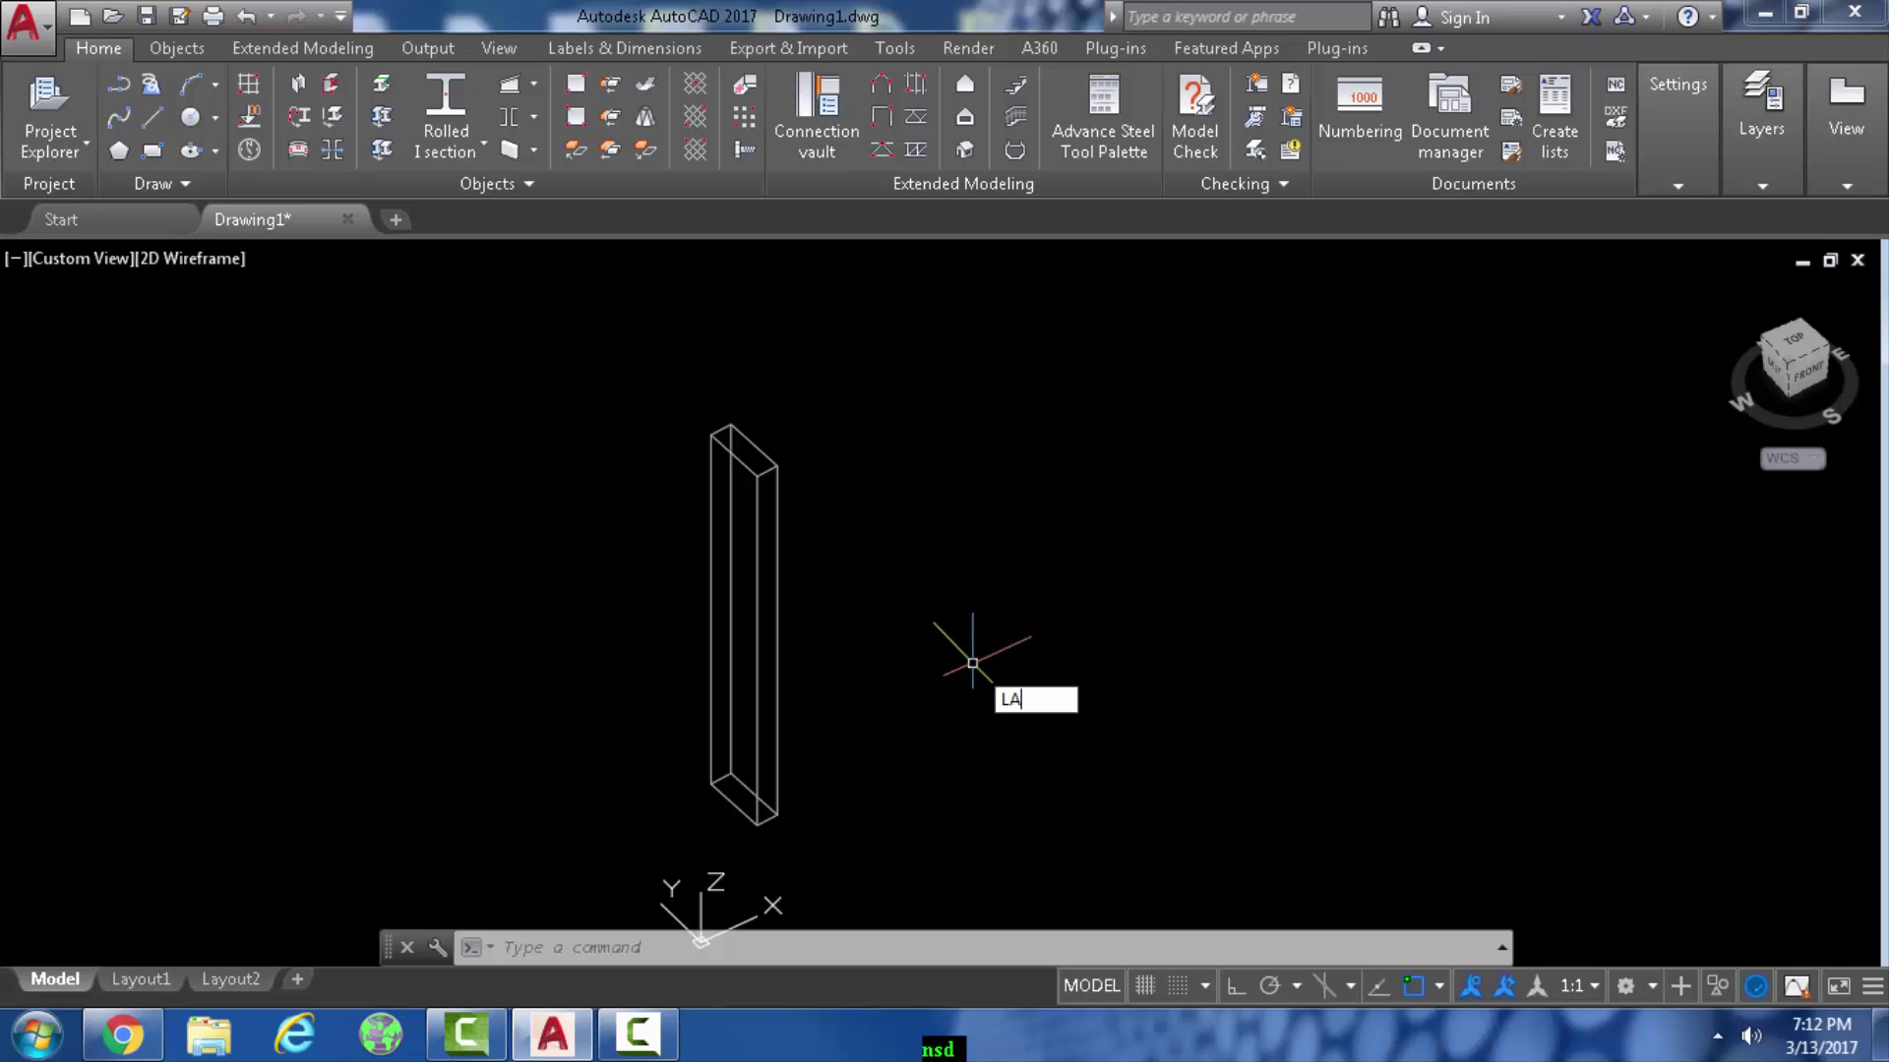
key(Return)
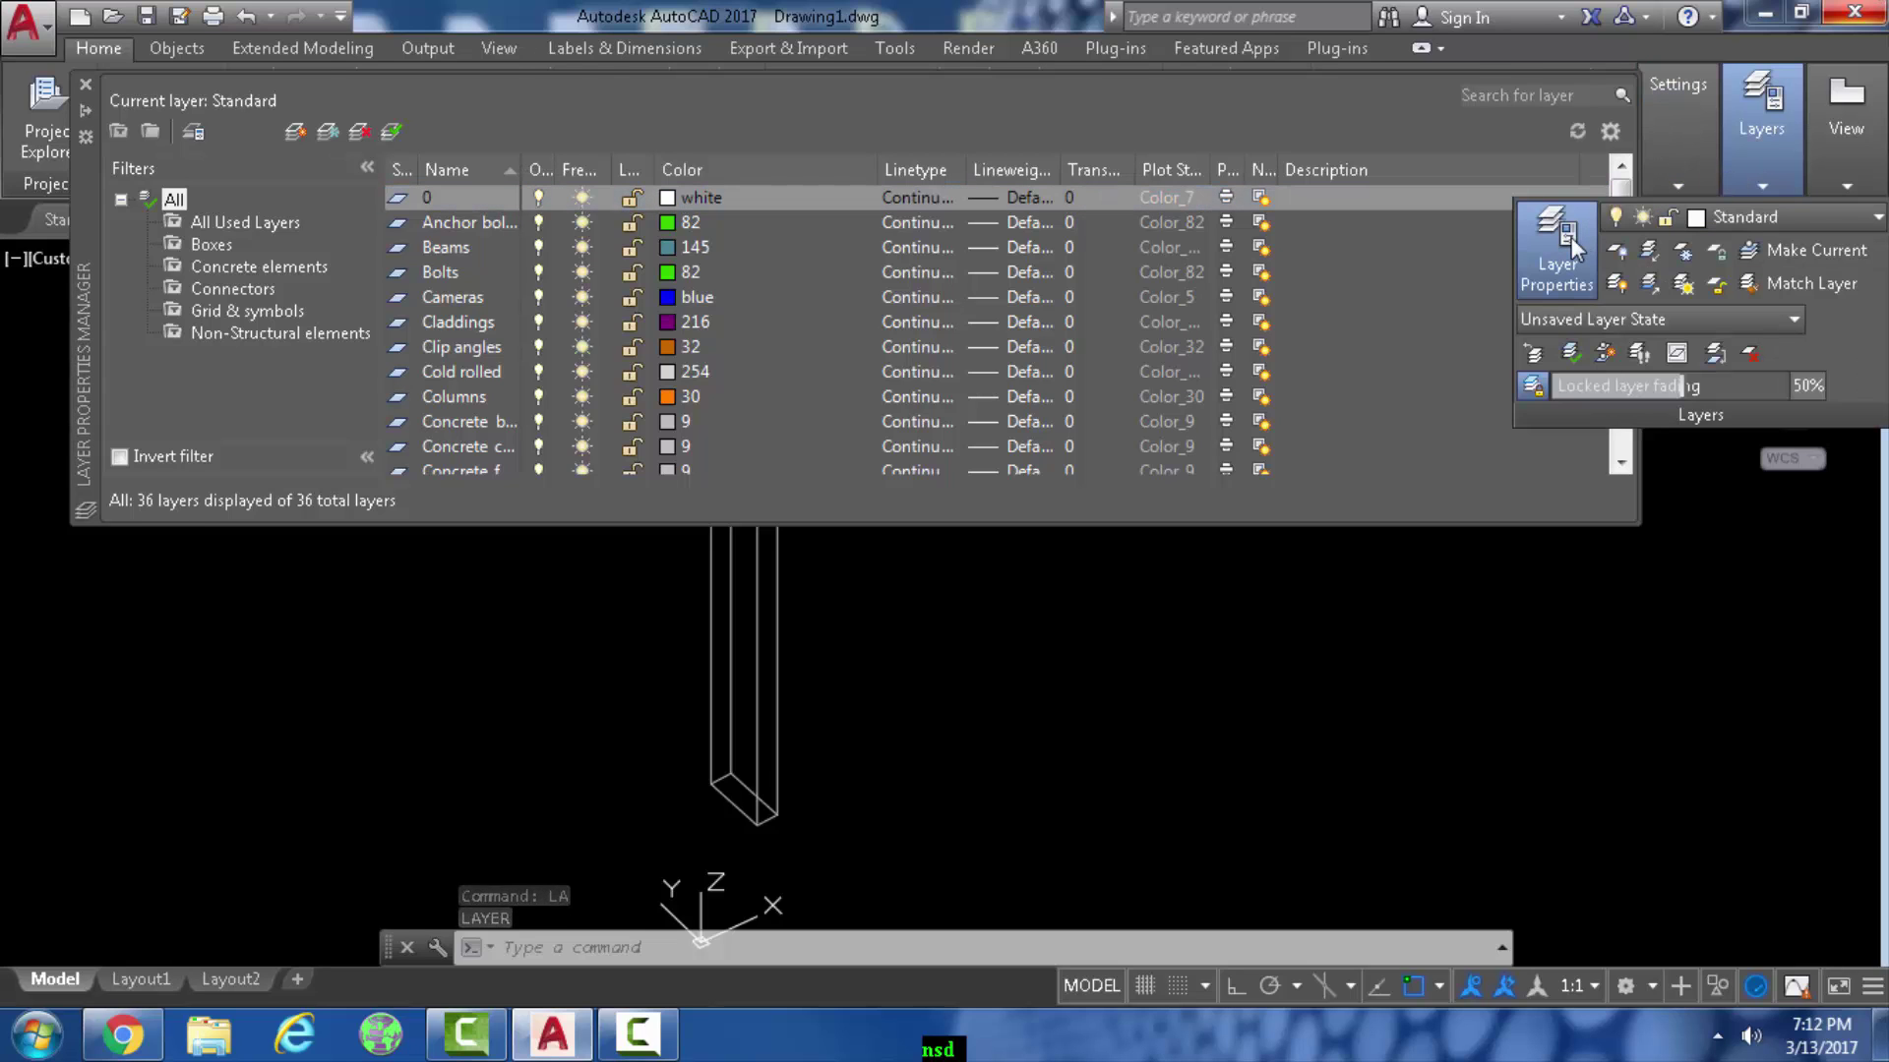
click(1265, 447)
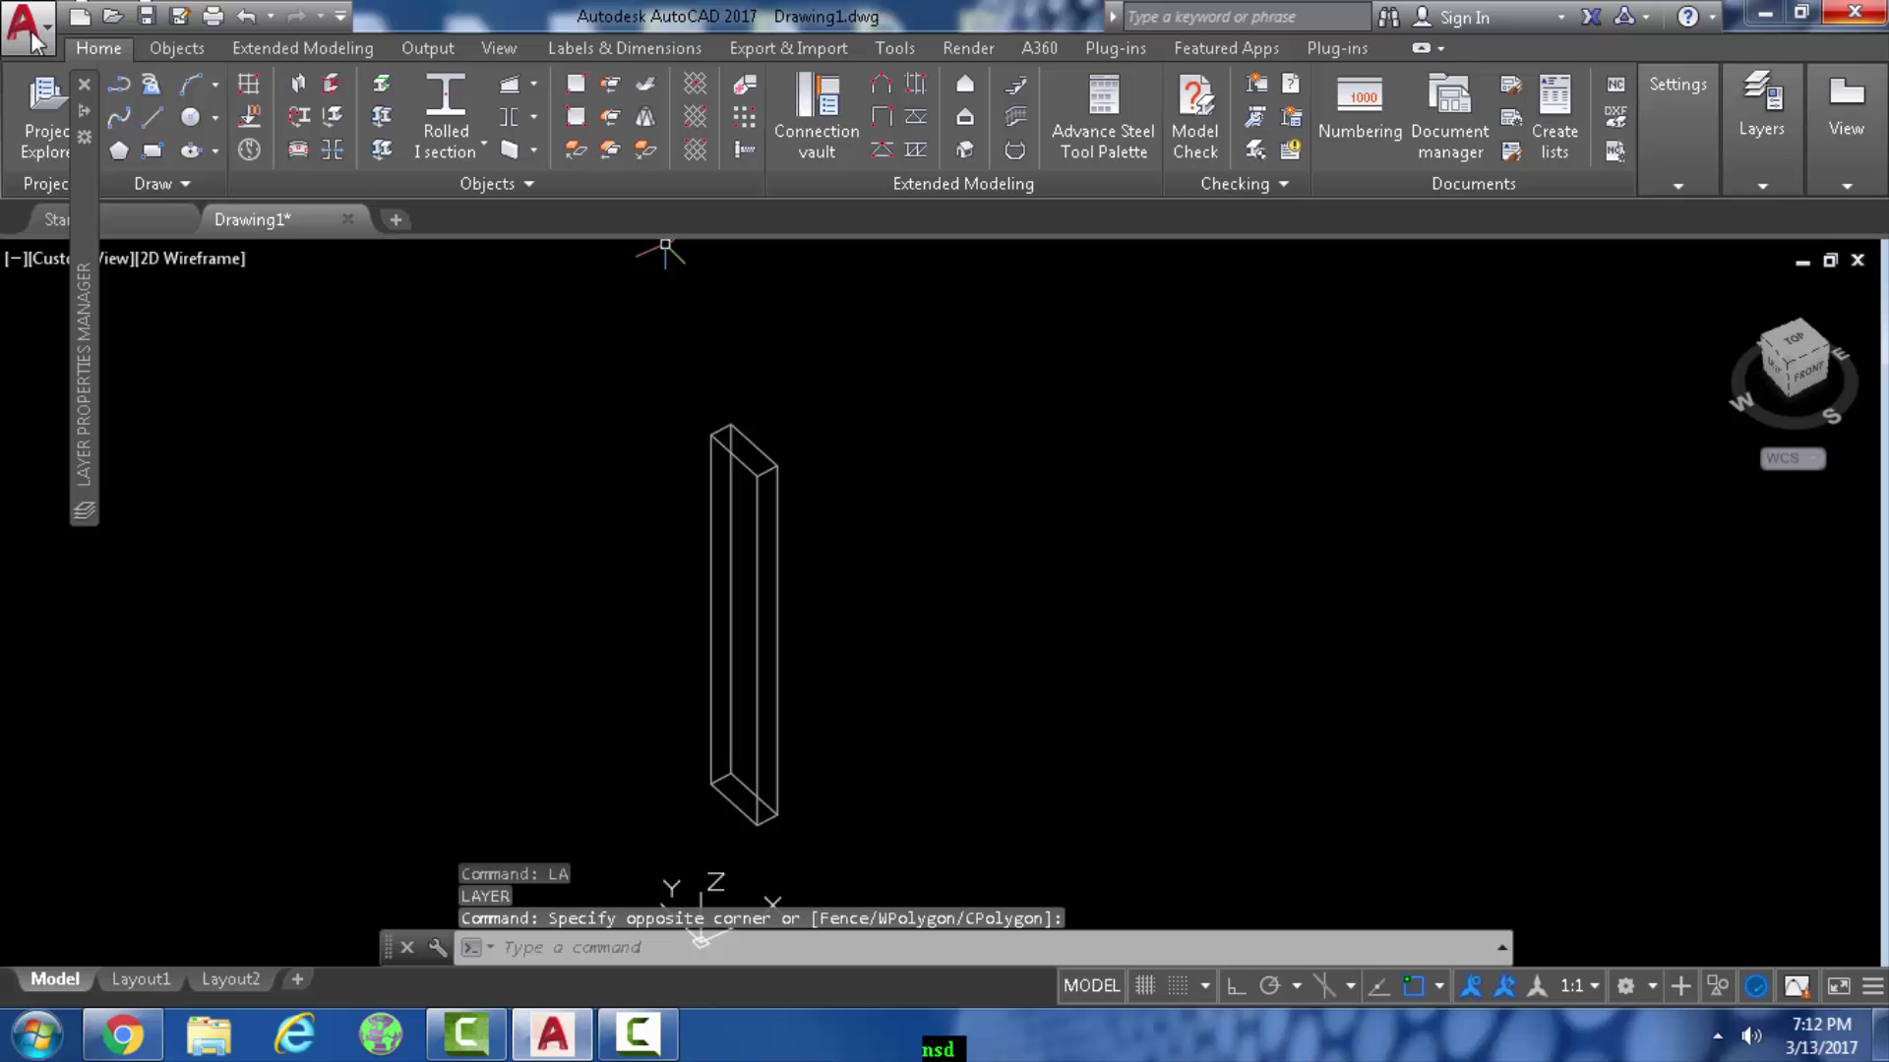
mouse_move(86, 121)
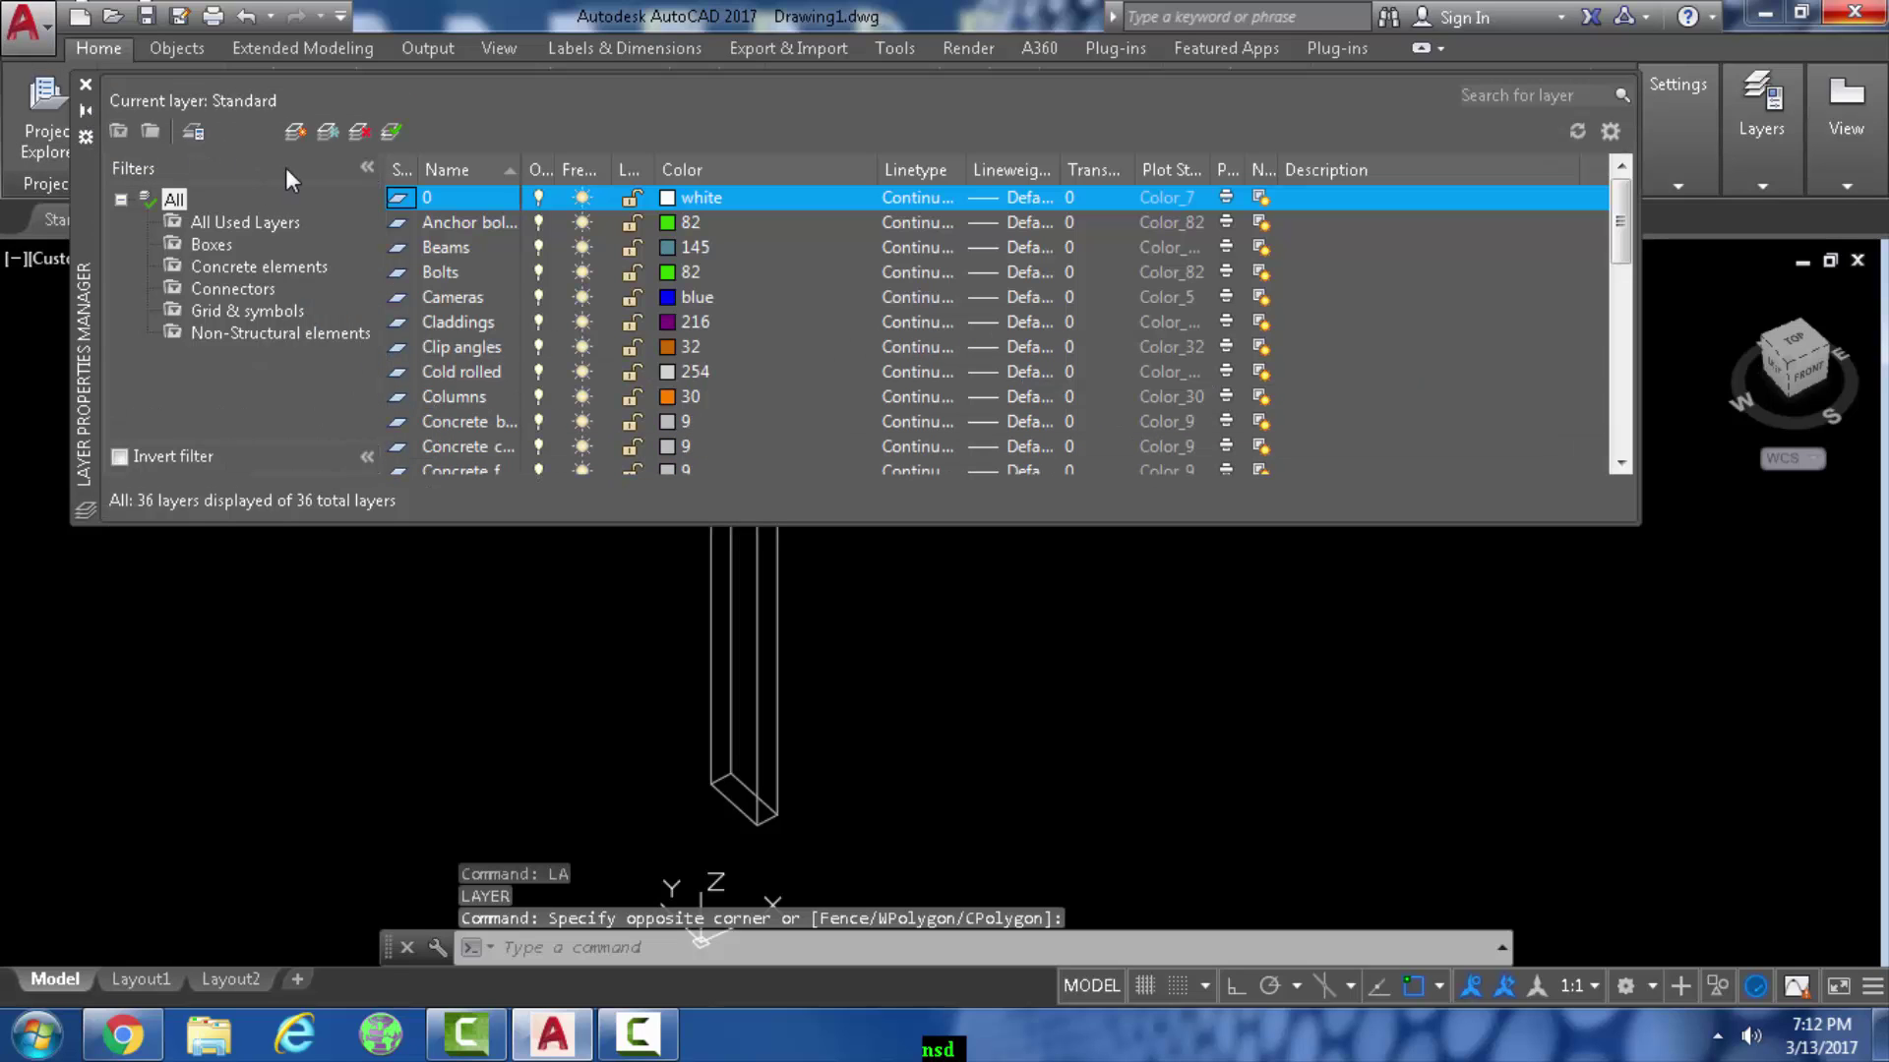
click(293, 132)
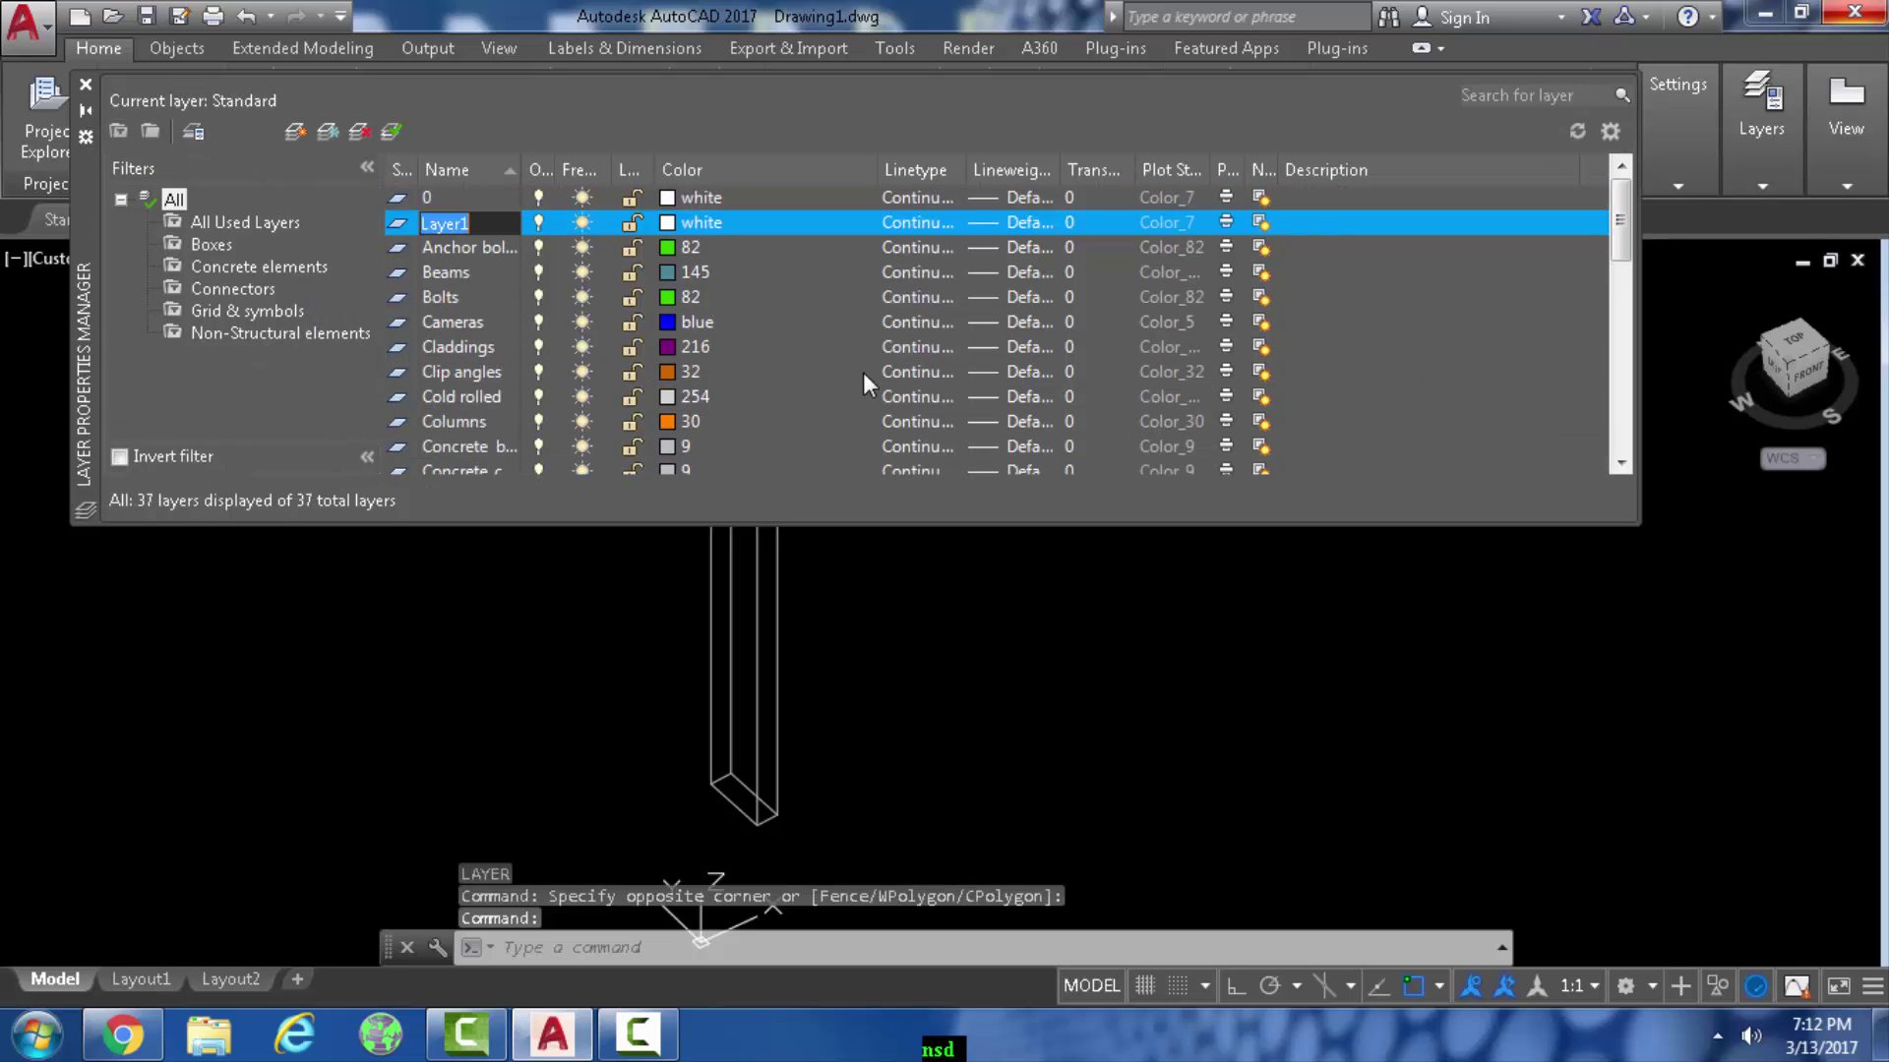
text(WALLE)
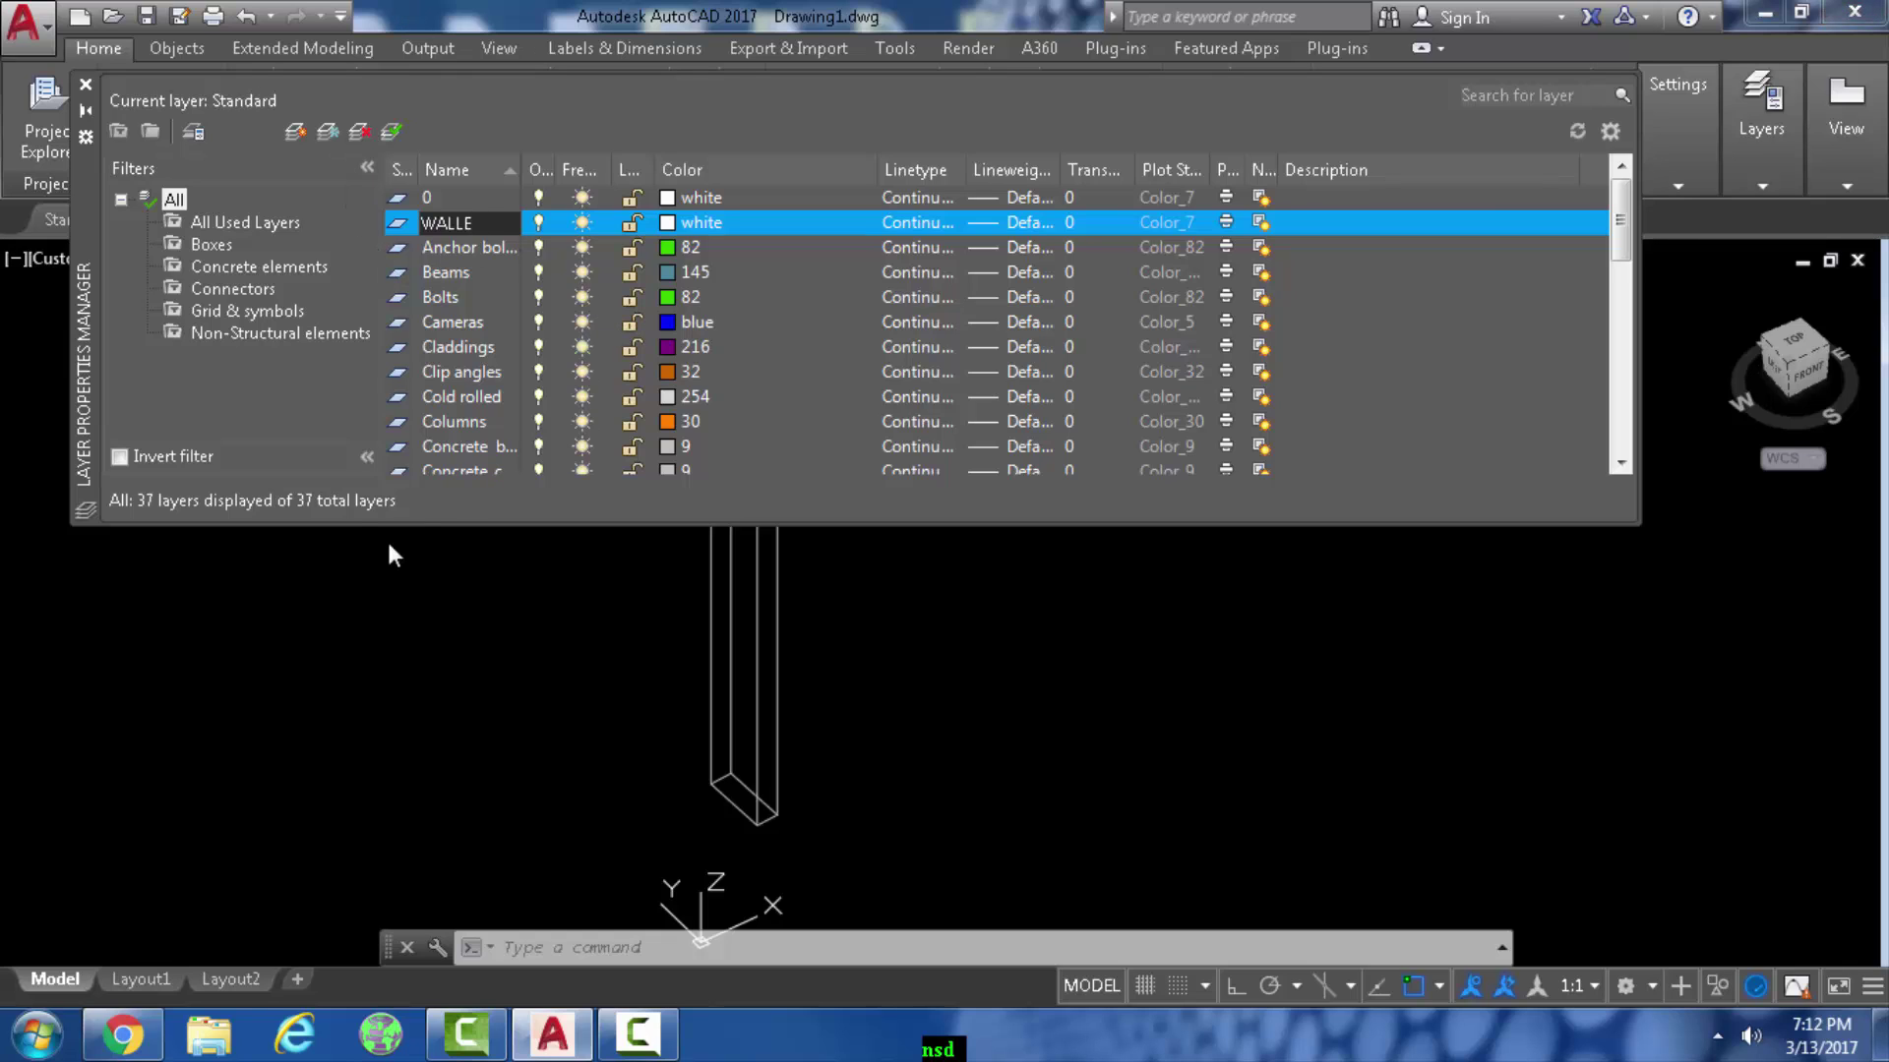
click(87, 83)
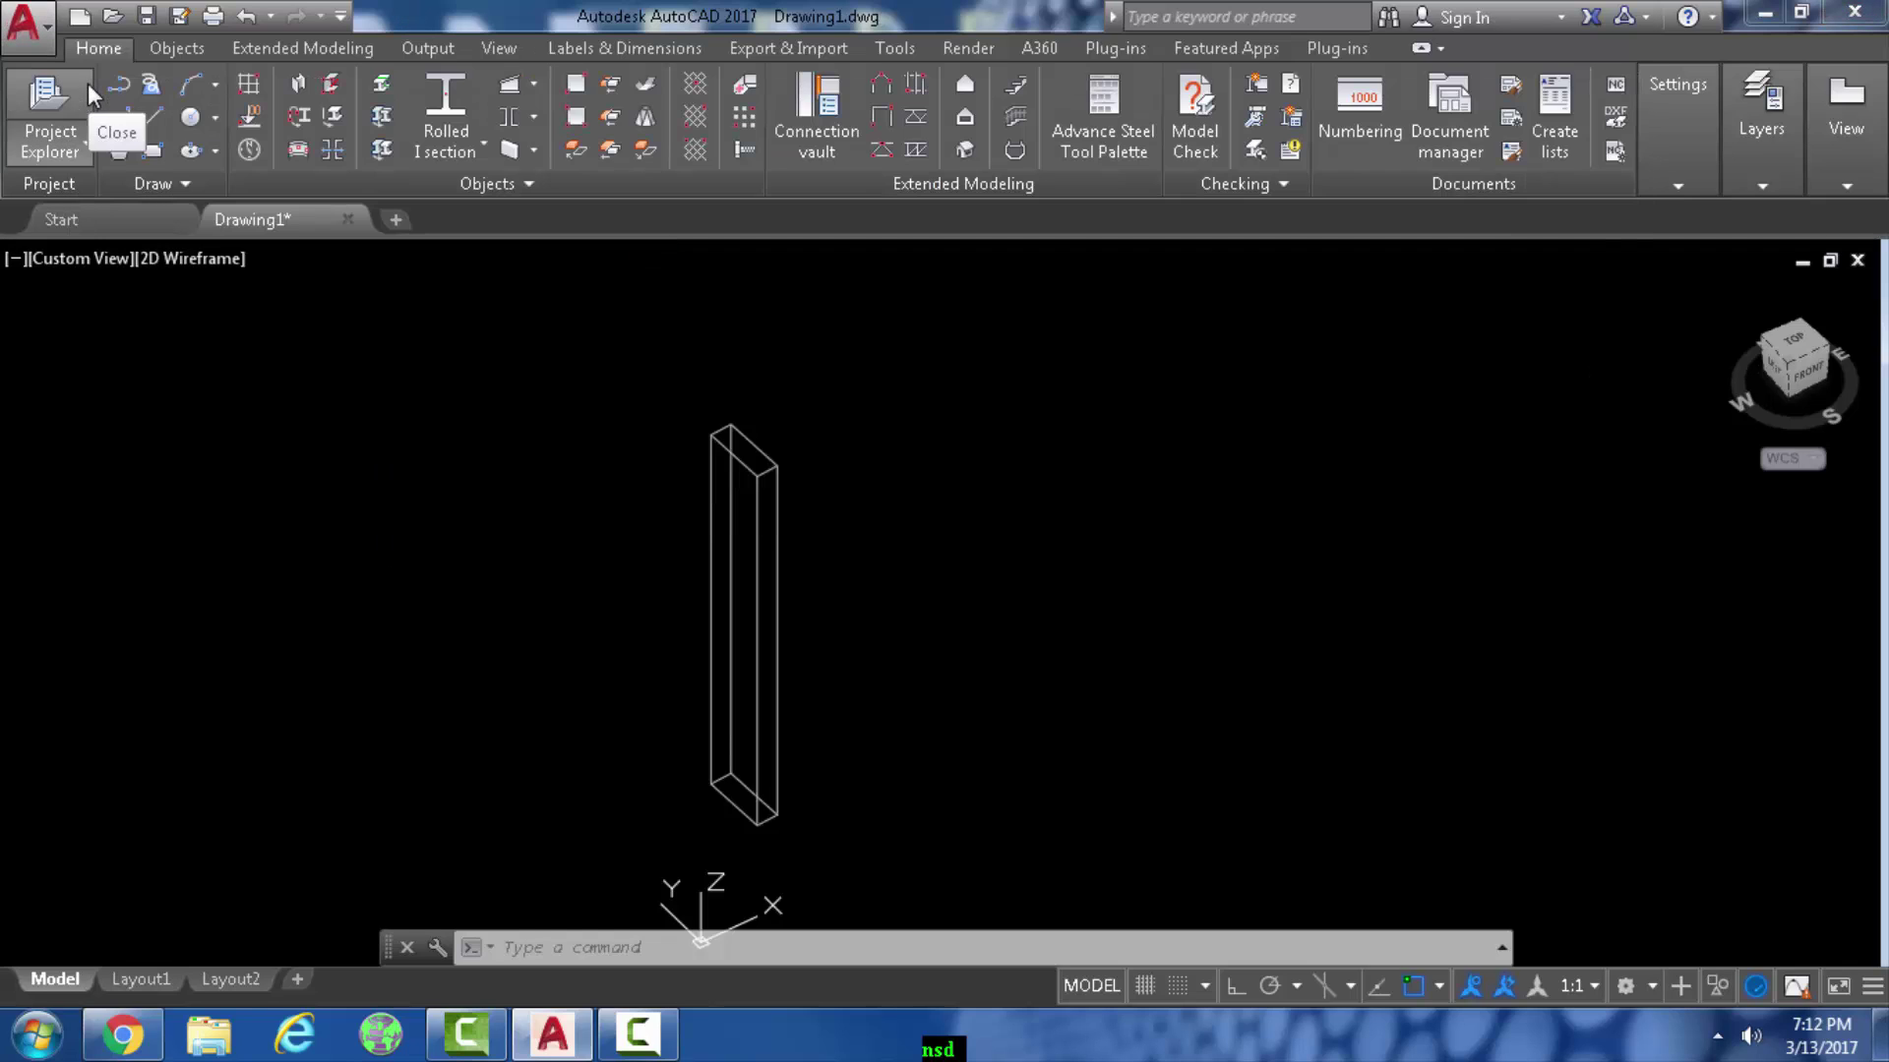
Move the concrete wall from the Concrete walls layer to the WALLE layer and deselect it
click(920, 595)
click(639, 447)
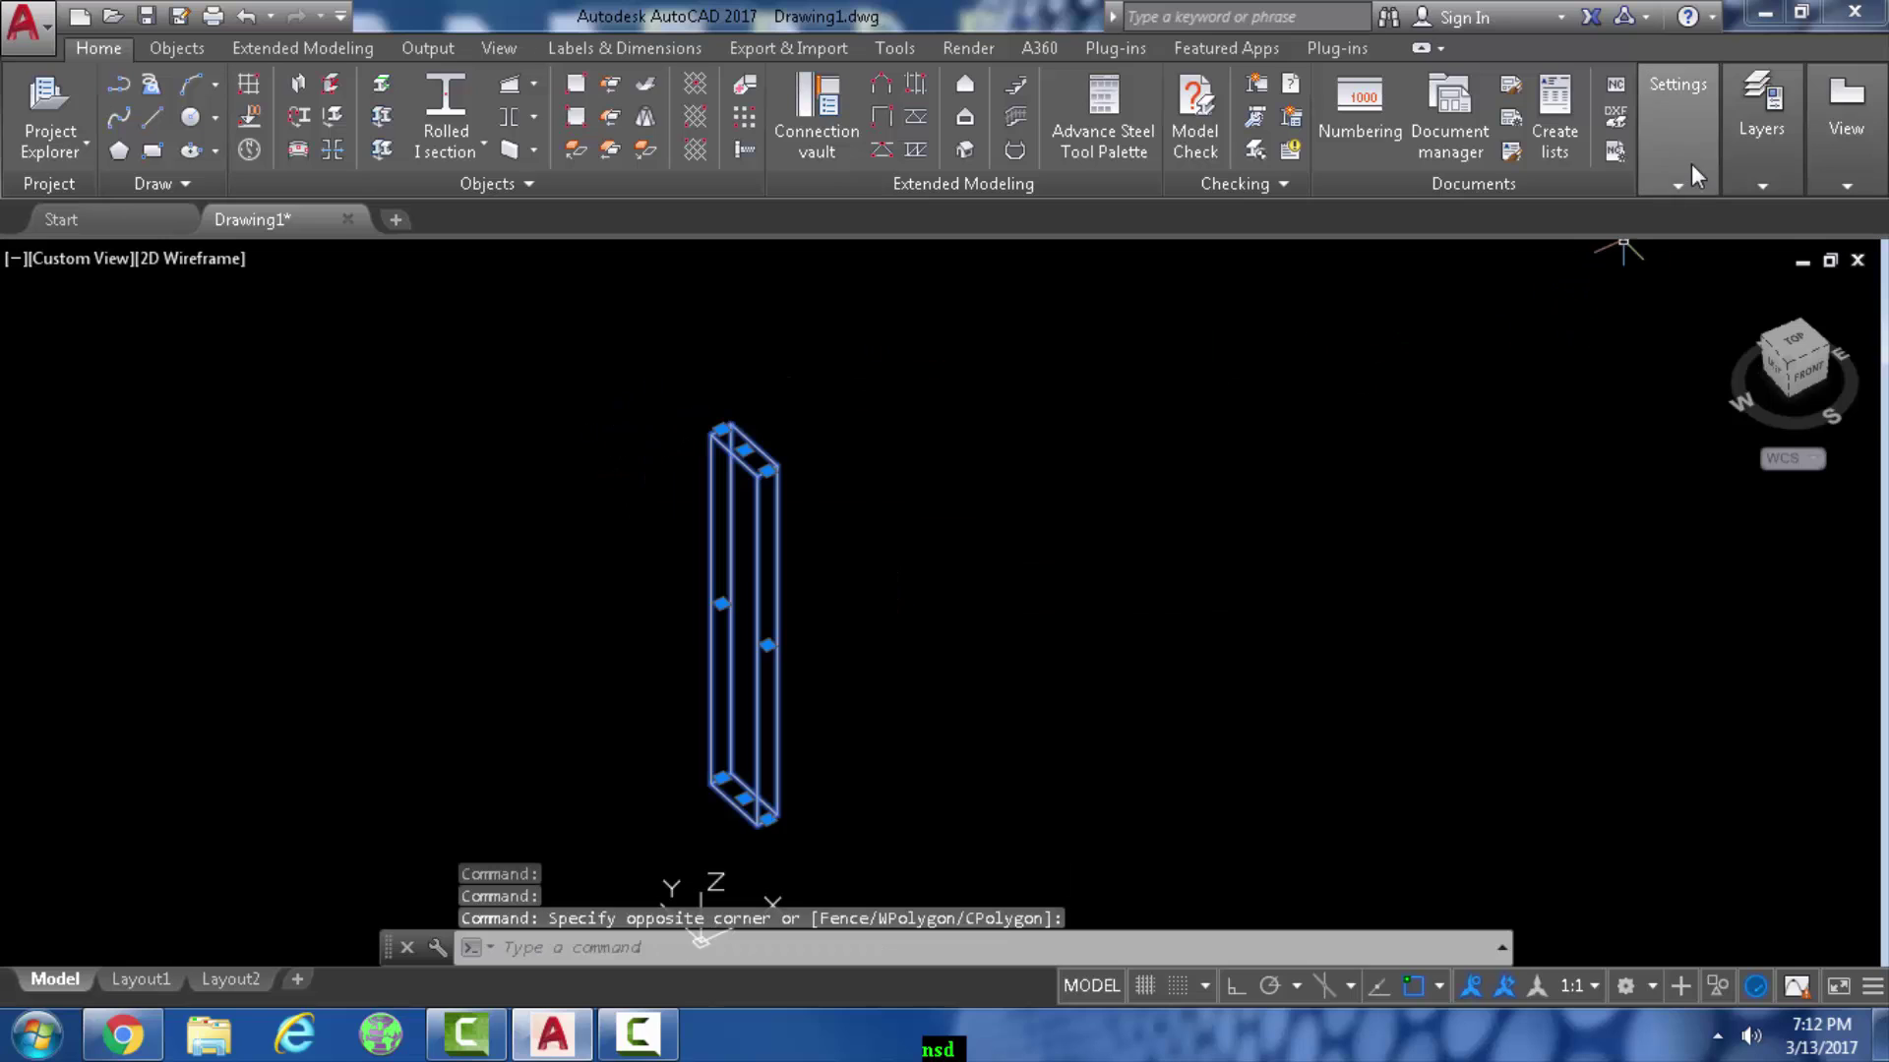
click(1764, 157)
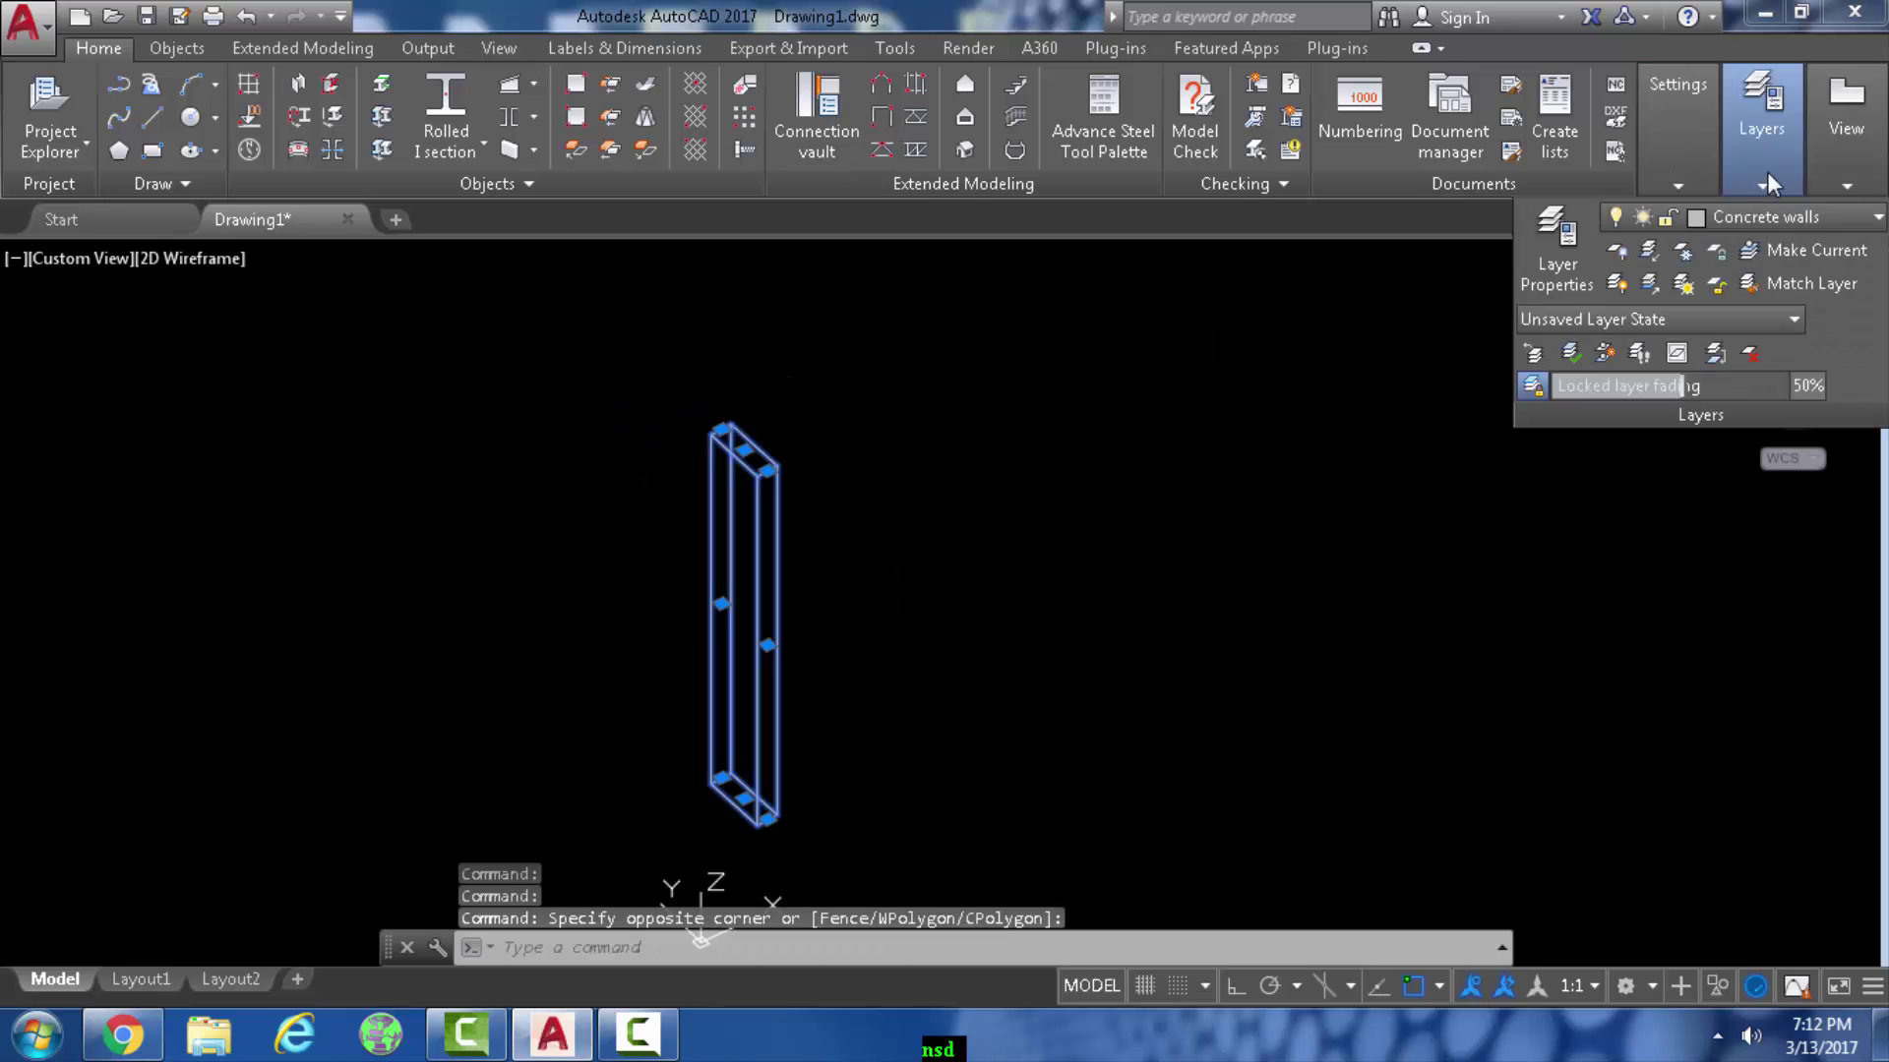
click(1774, 226)
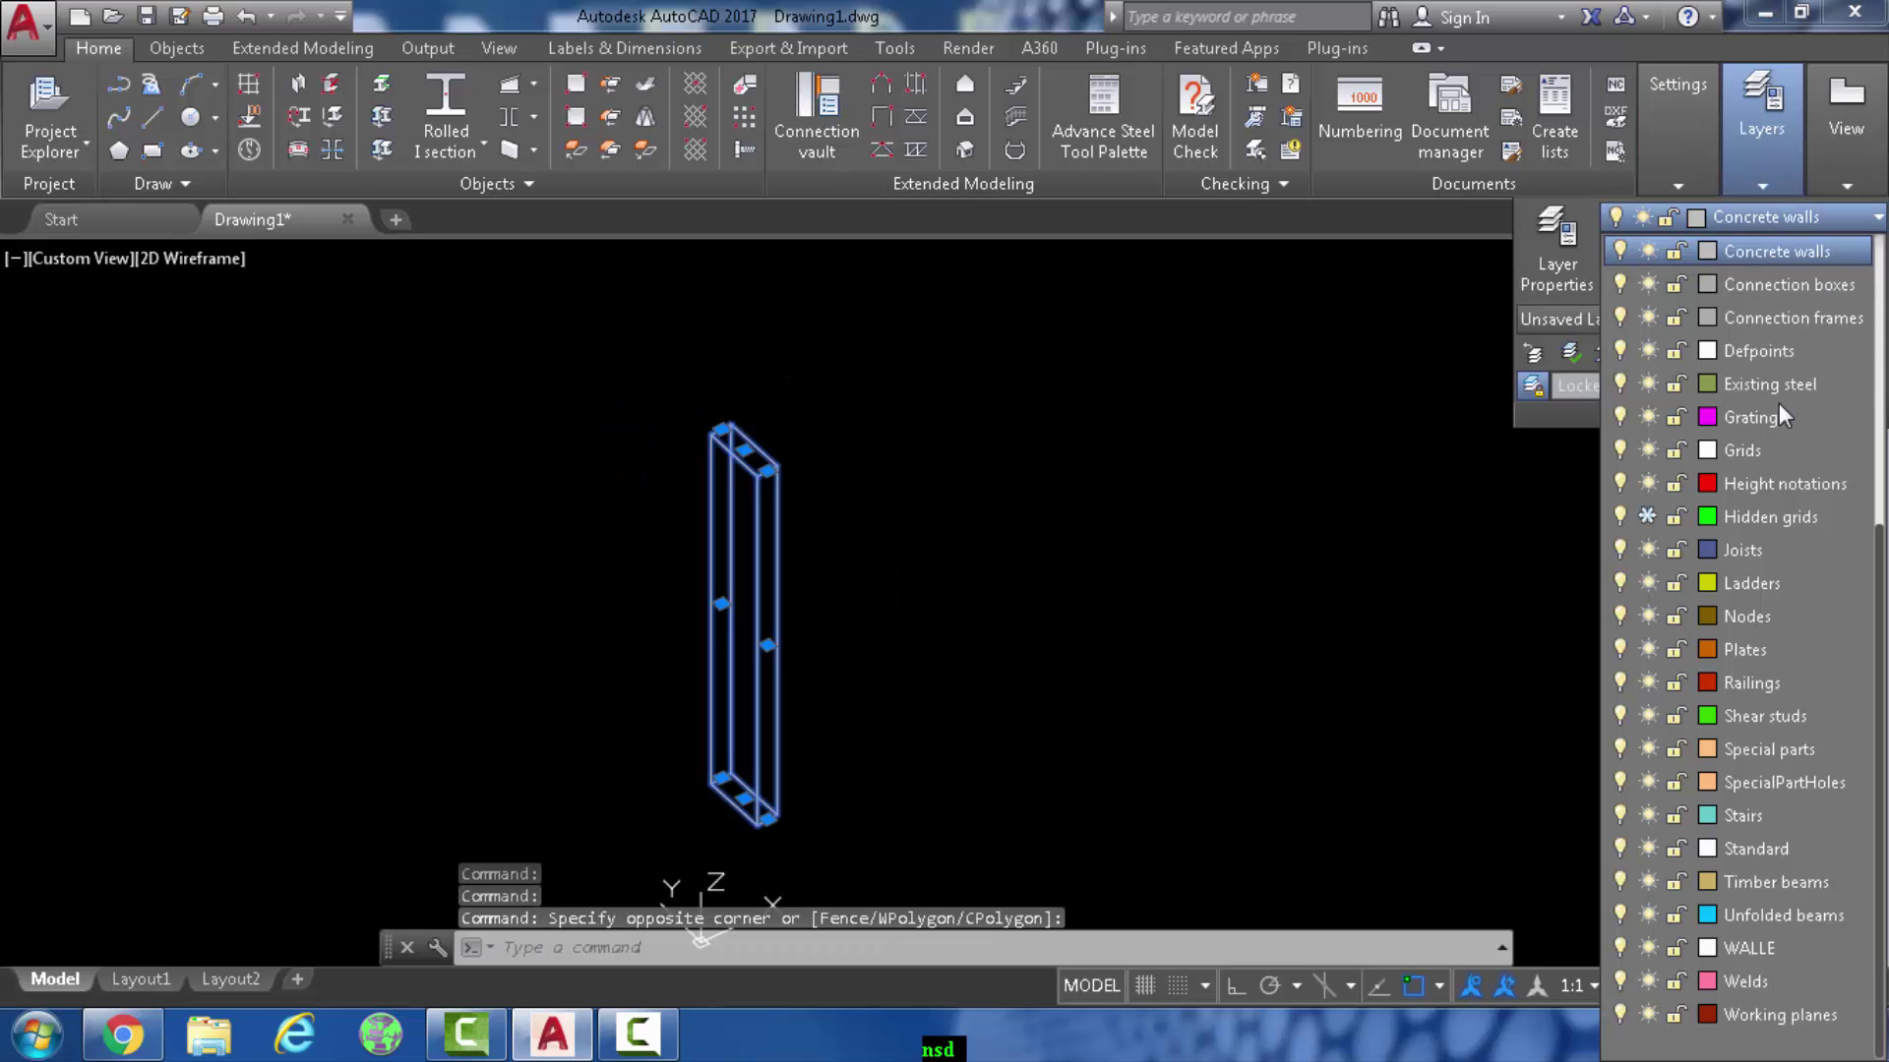
click(1774, 947)
click(1178, 458)
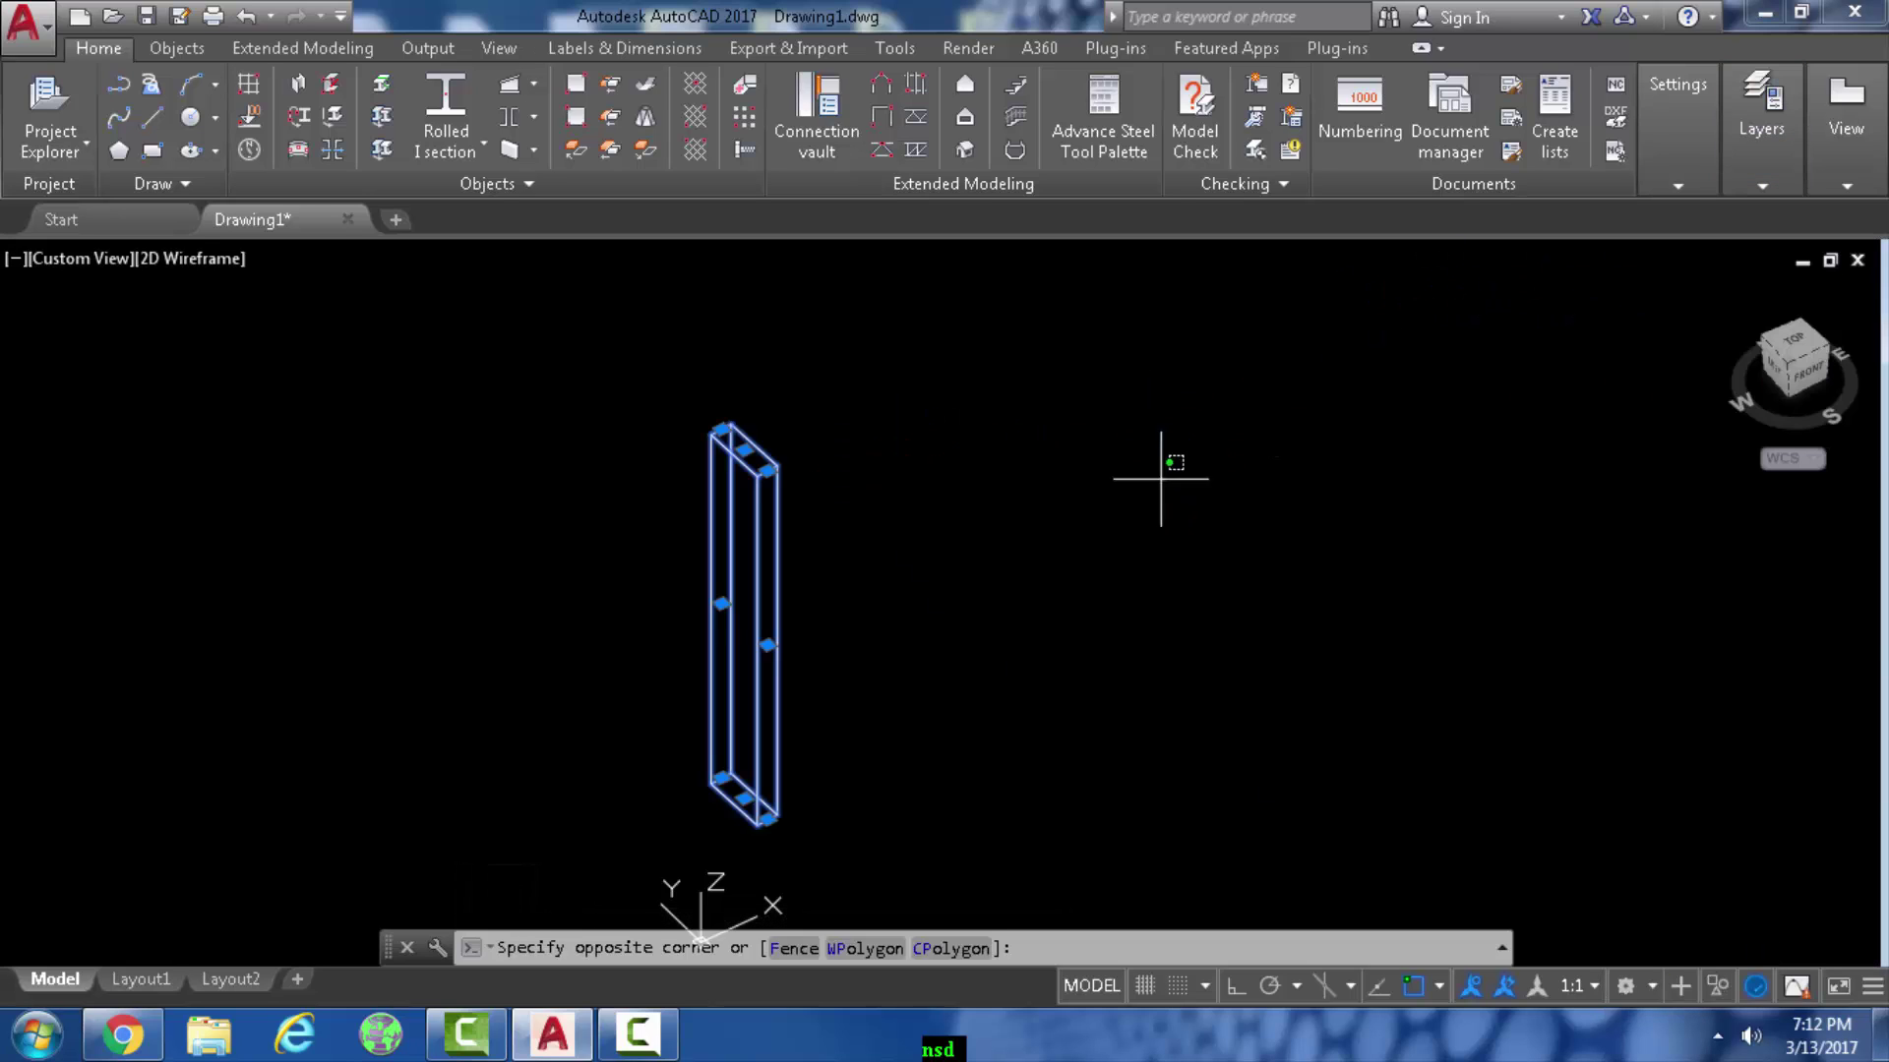
click(928, 388)
key(Escape)
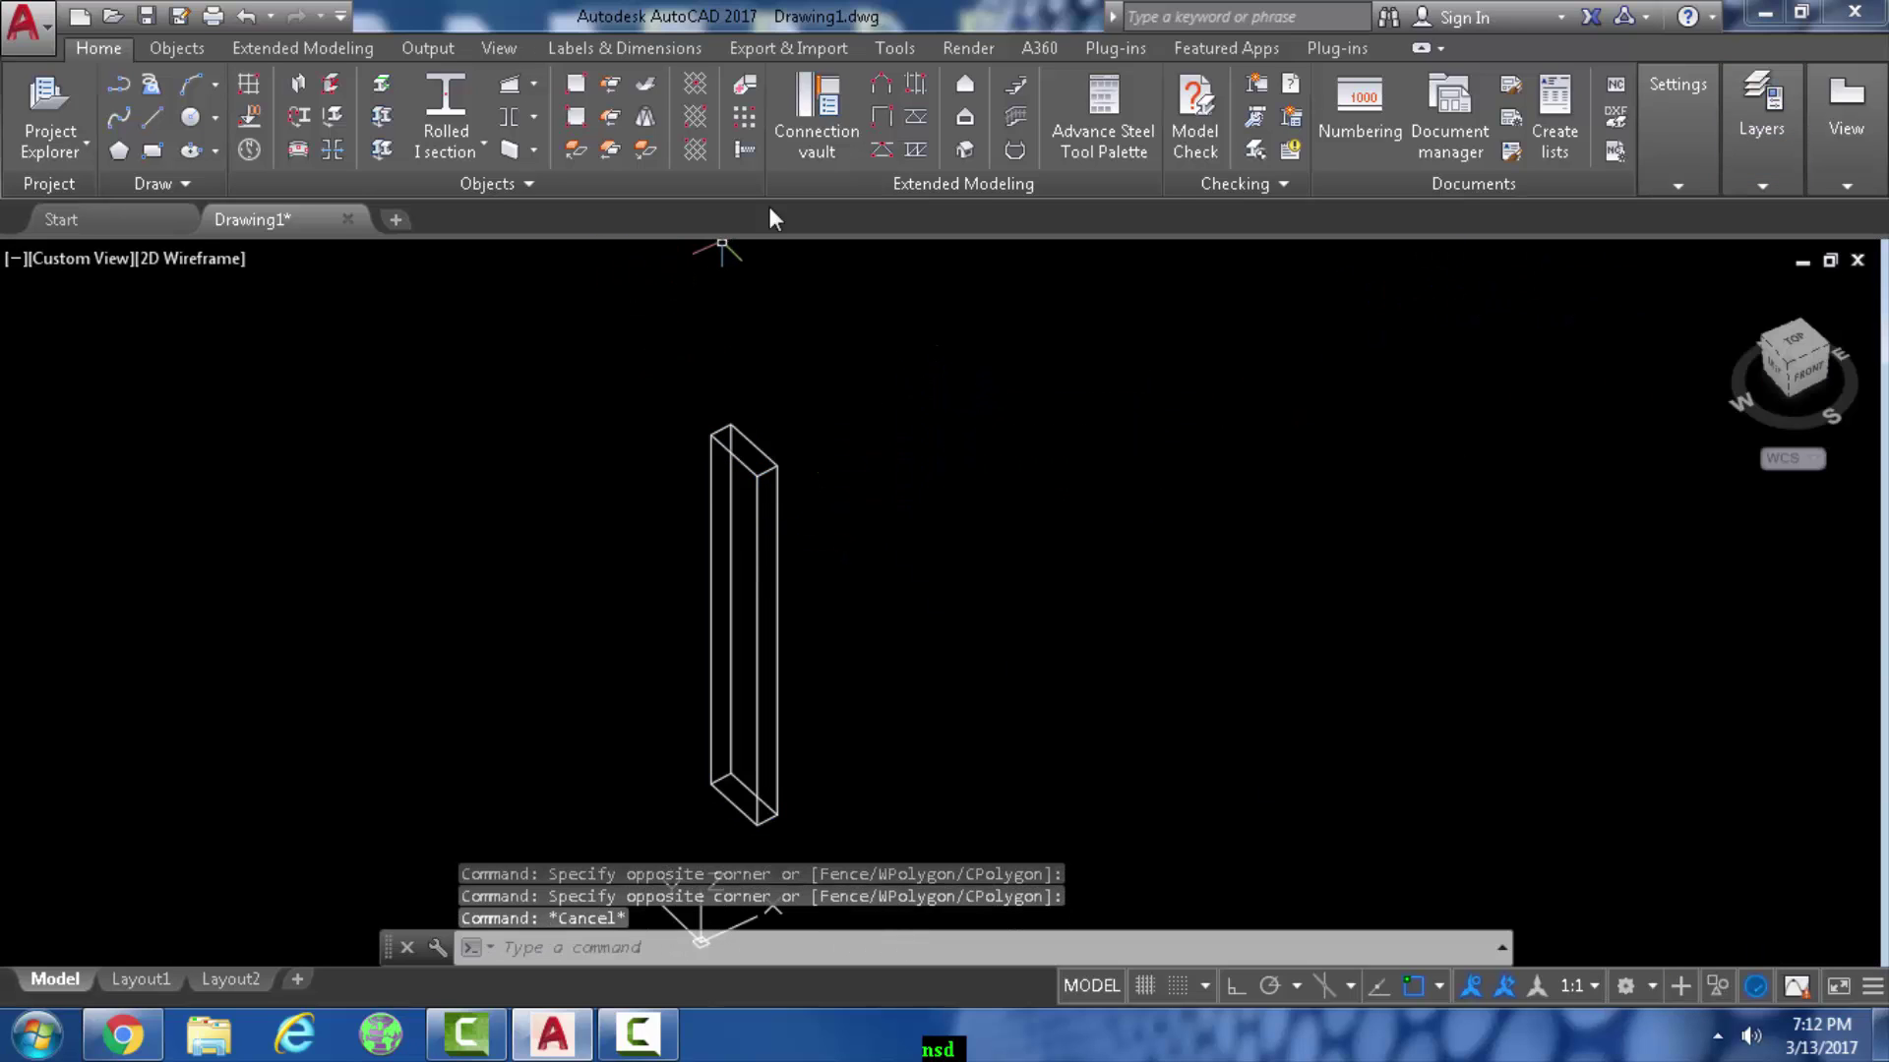
Duplicate the Global material in the document materials and name the copy WALLX
click(964, 50)
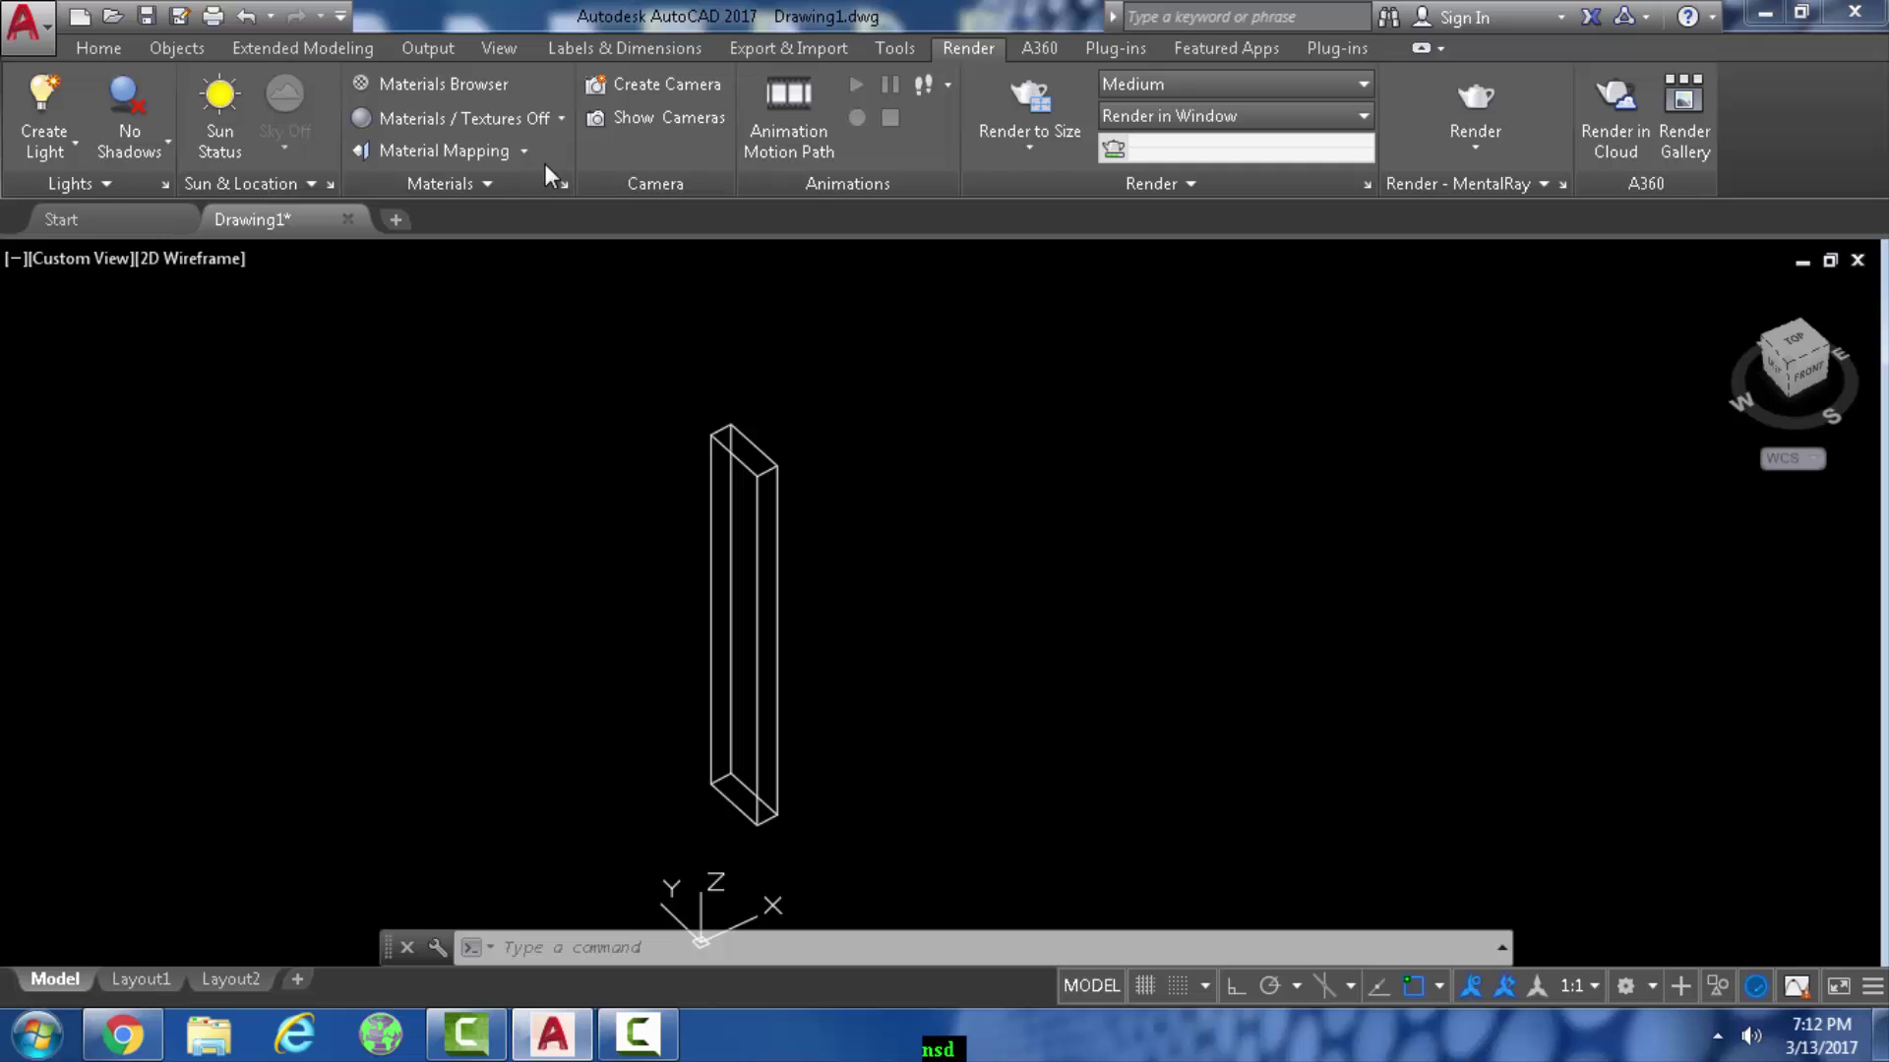
click(462, 80)
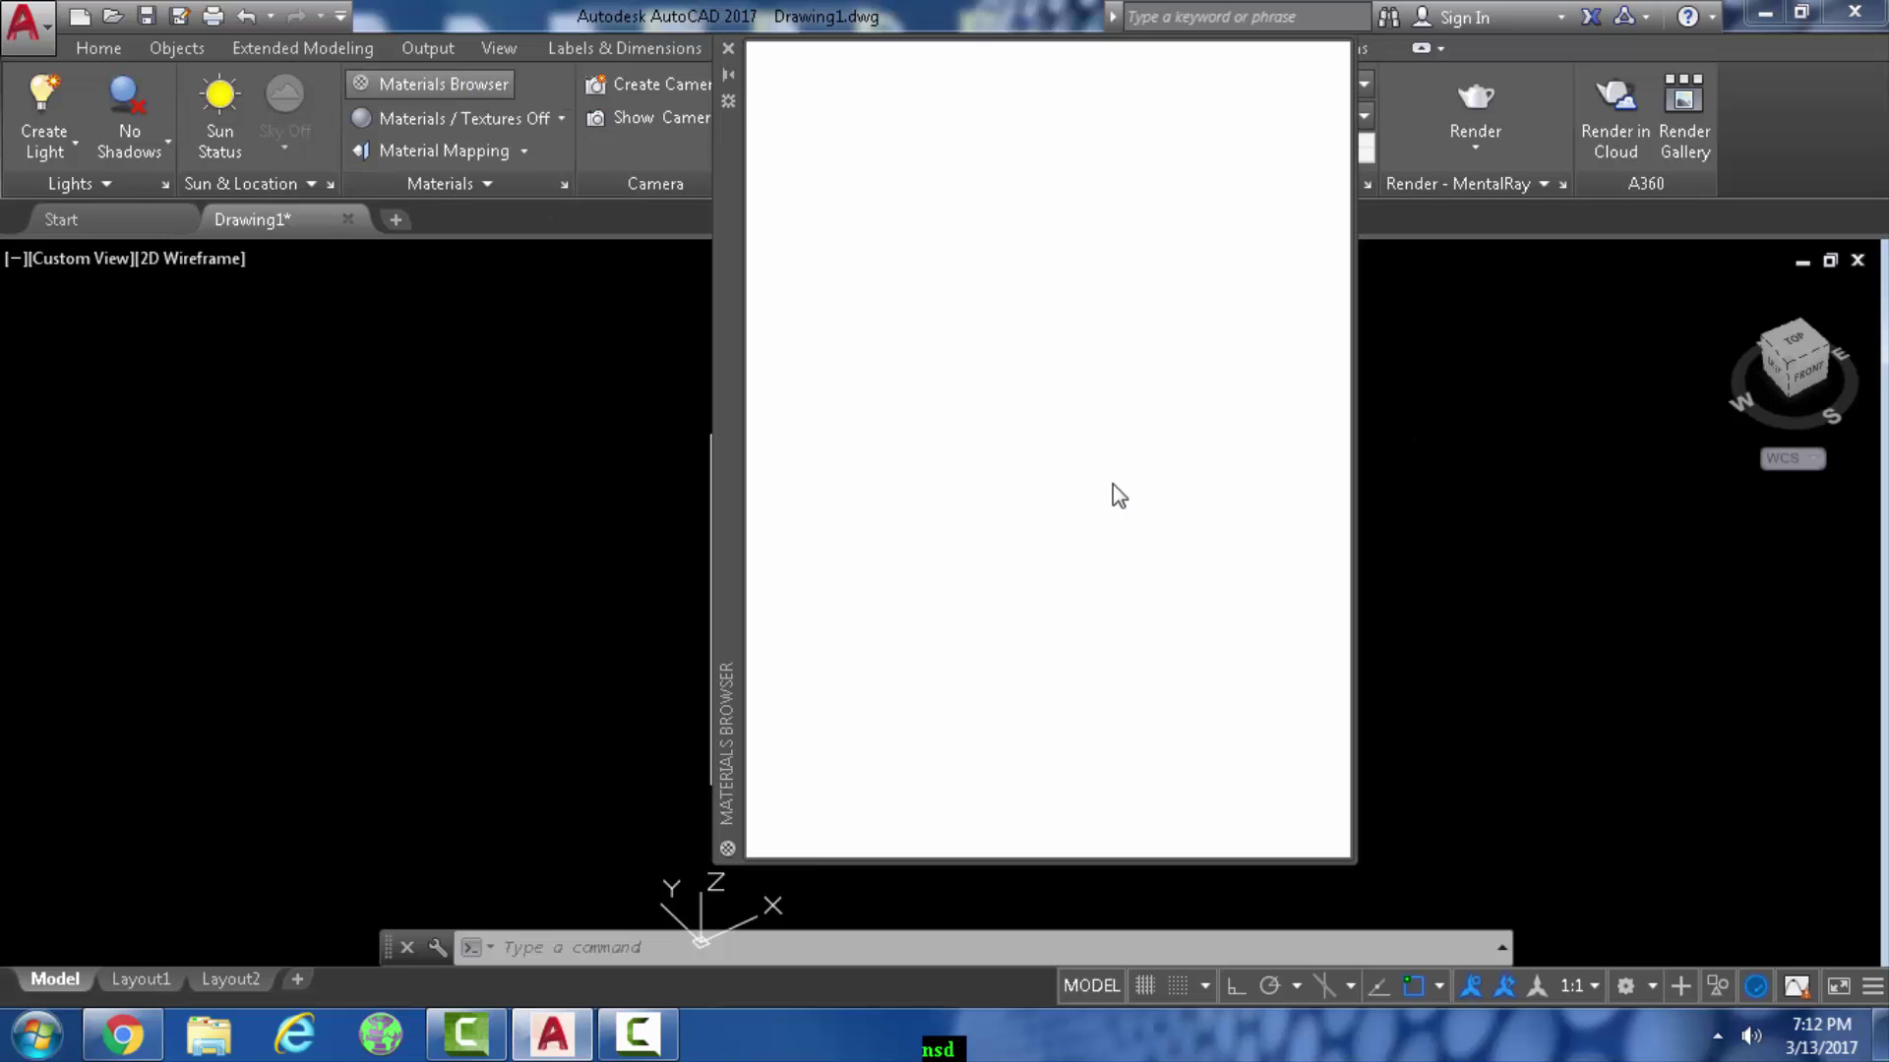
click(813, 183)
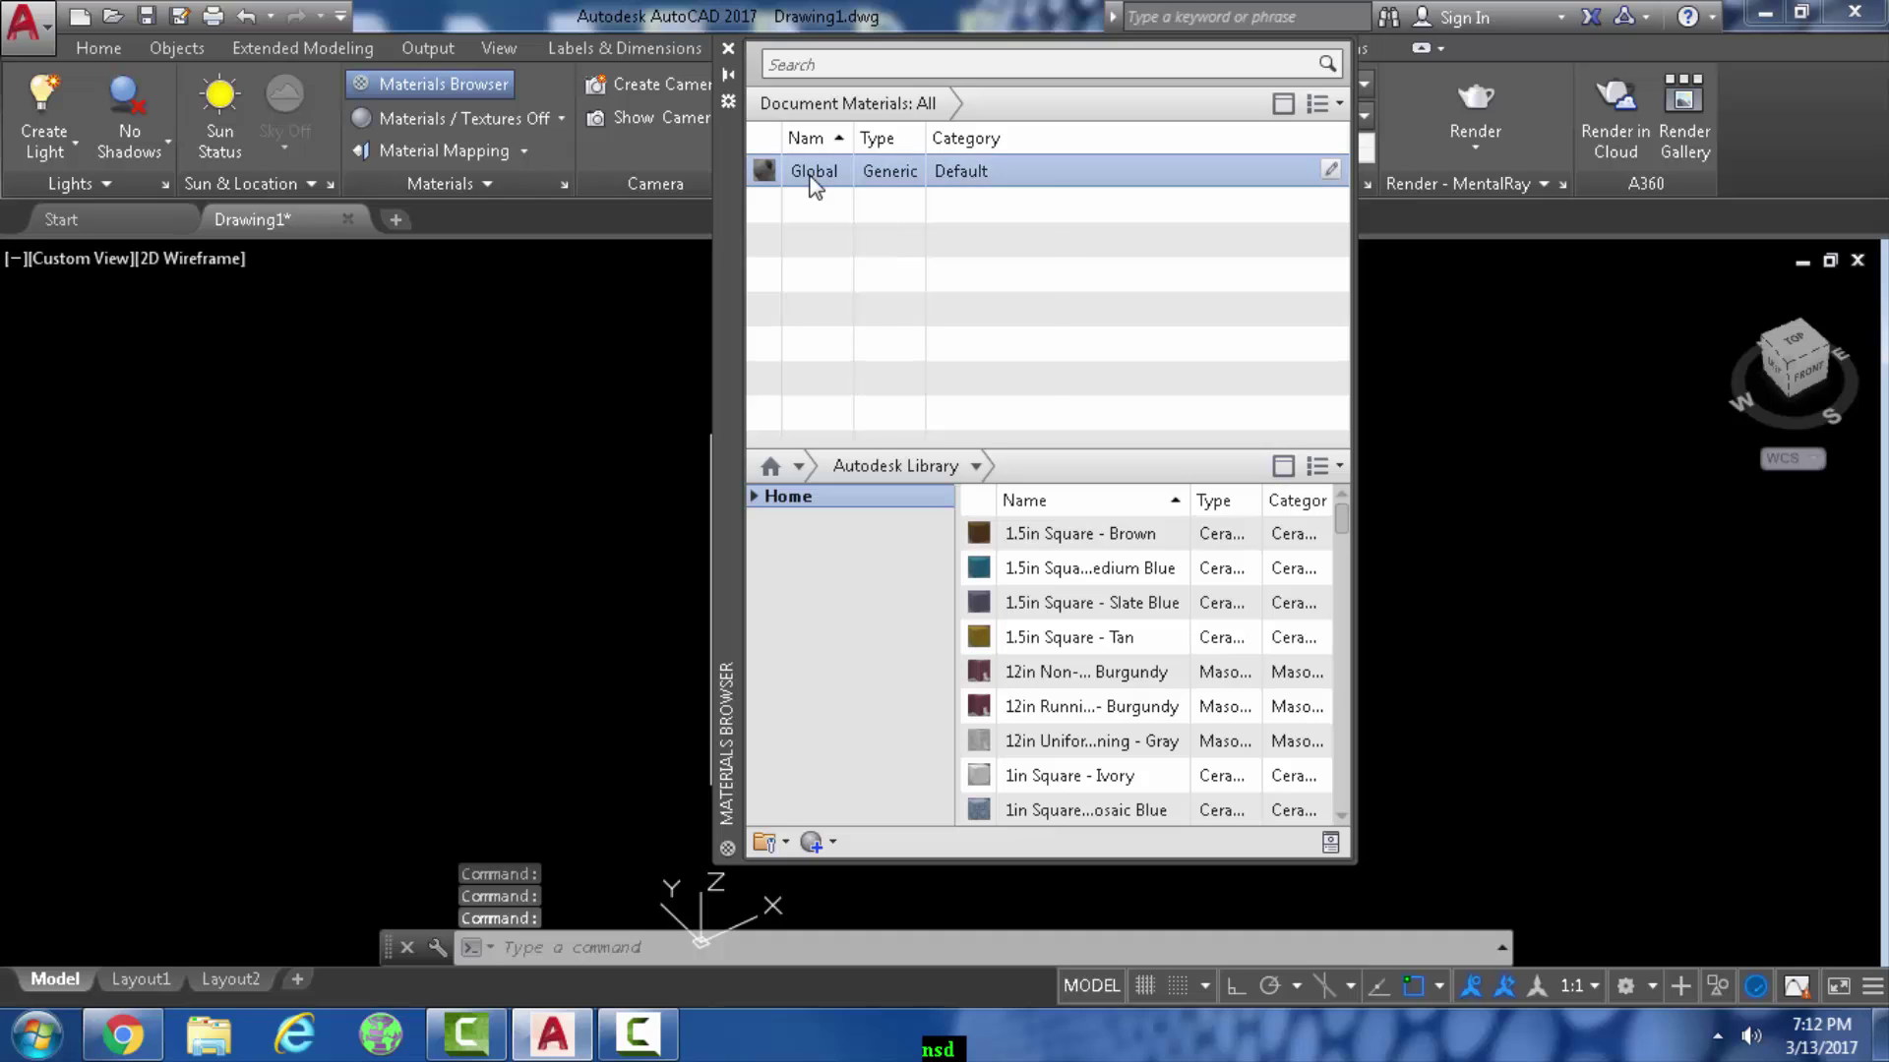
right_click(812, 185)
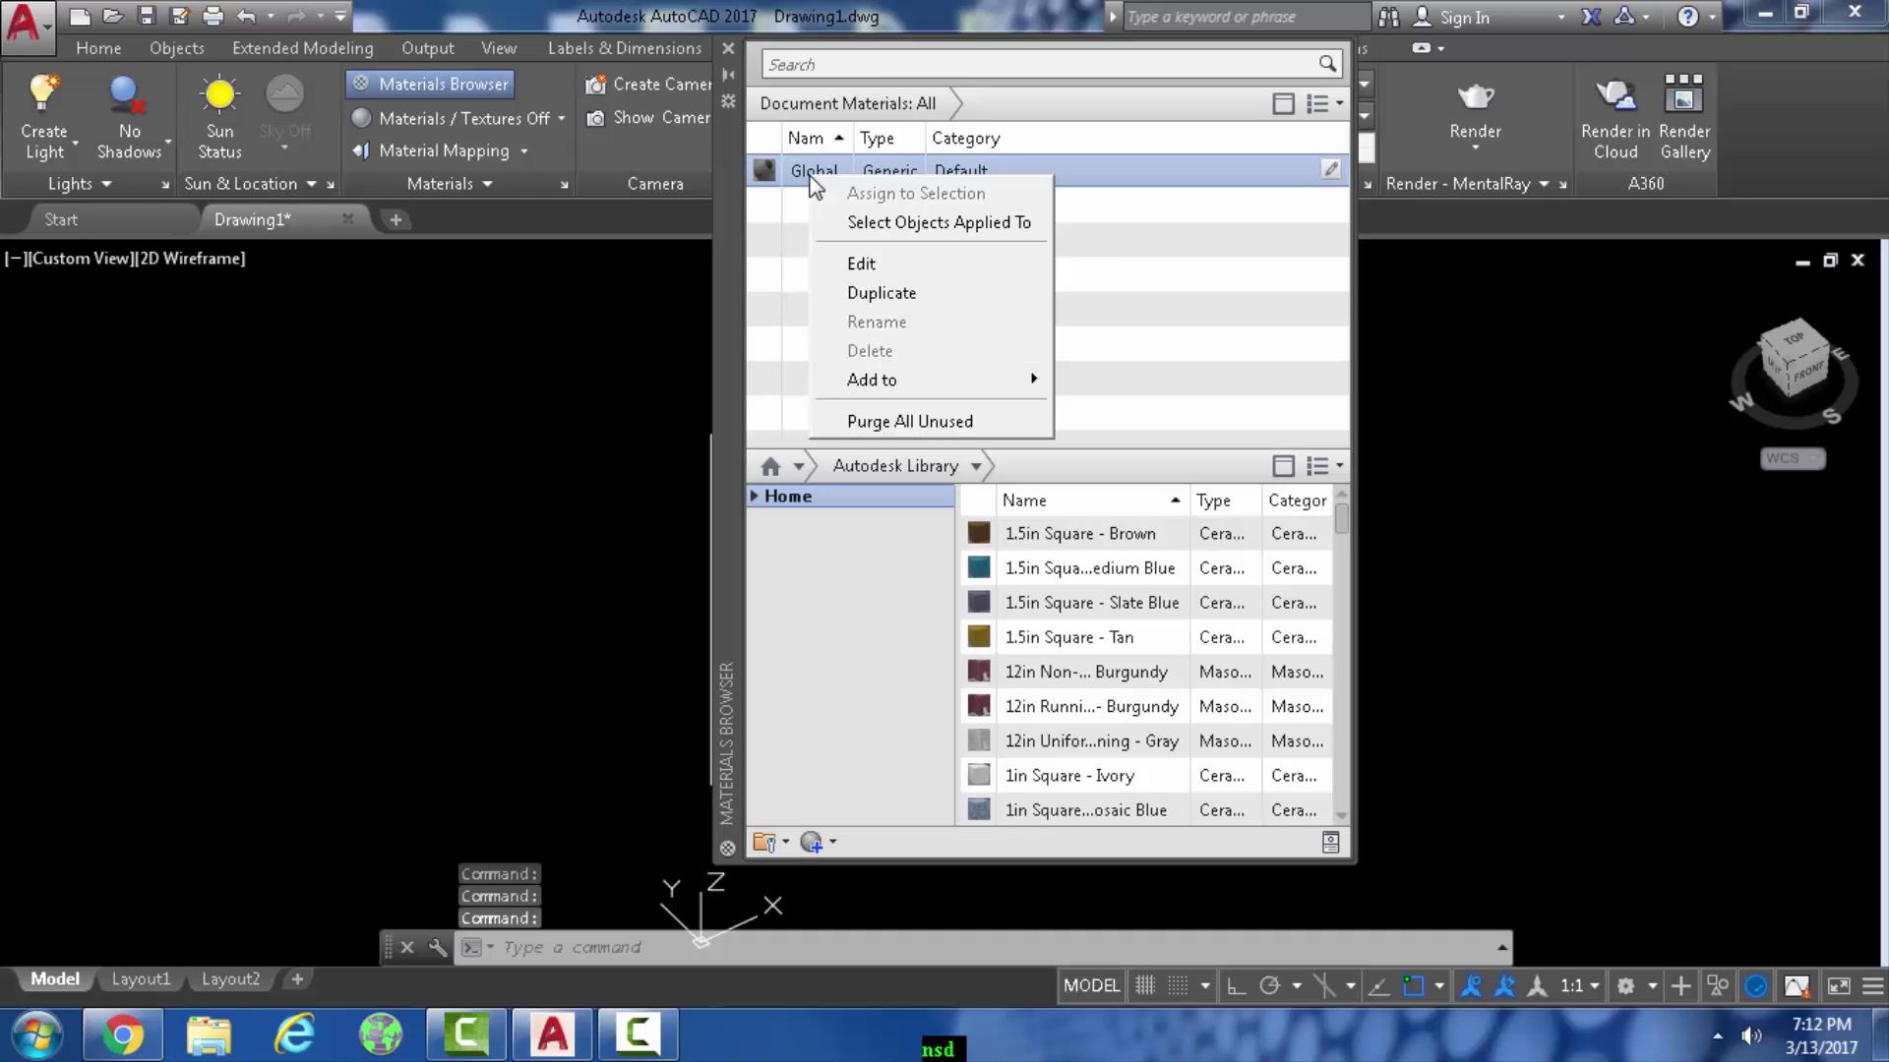
click(883, 293)
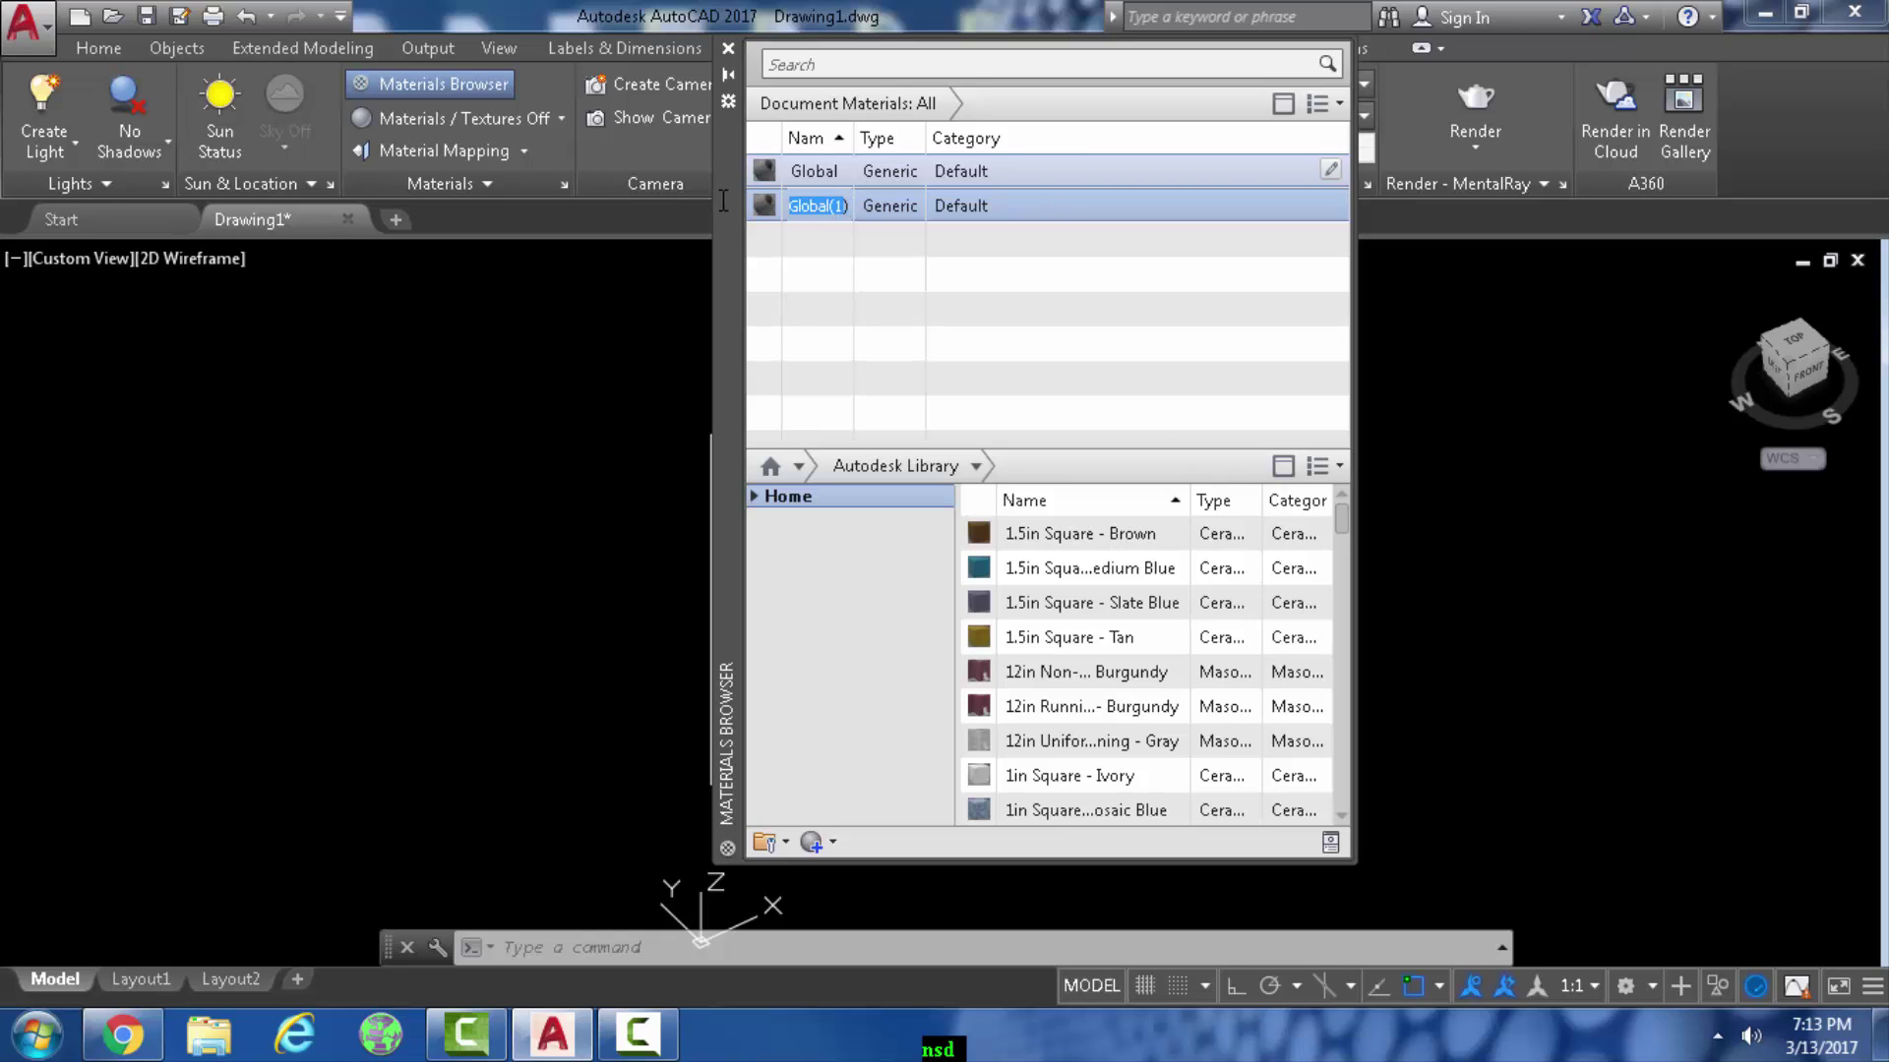
key(BackSpace)
key(Return)
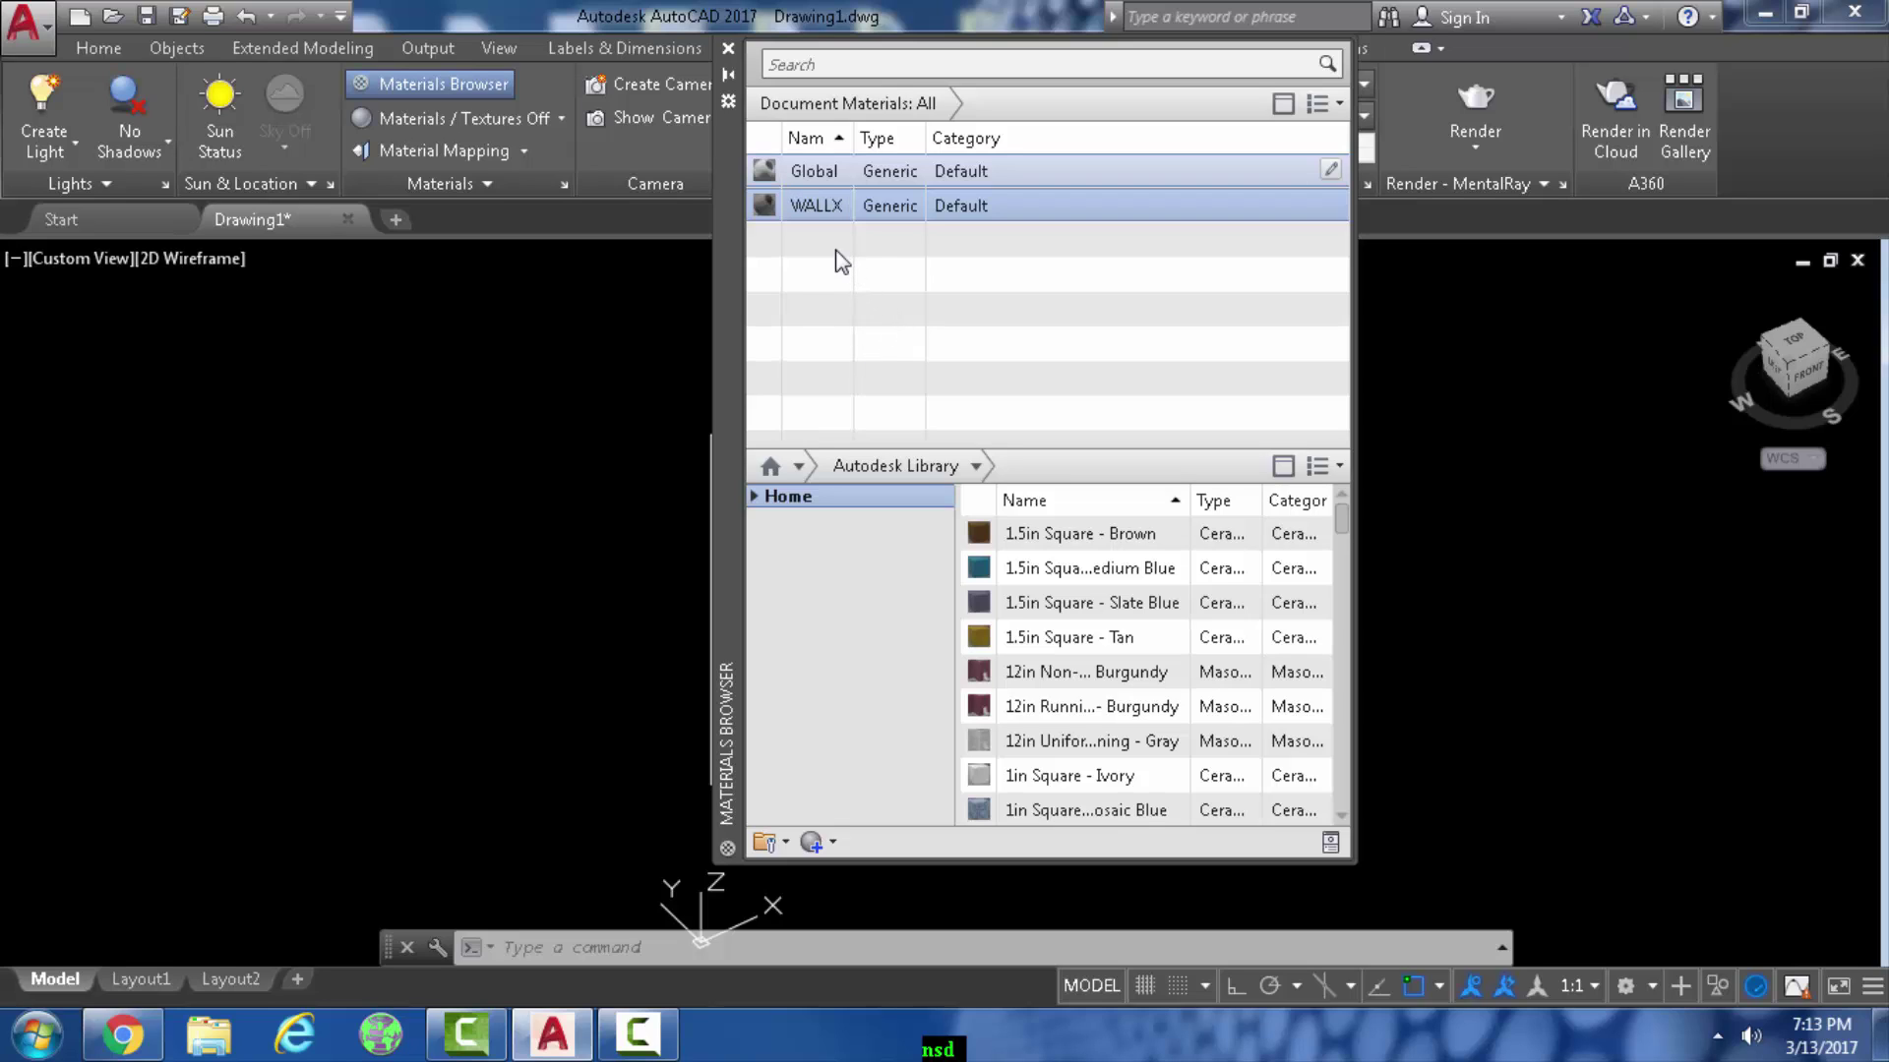
Assign stucco.jpg from My Pictures as the generic image of the WALLX material
double_click(772, 209)
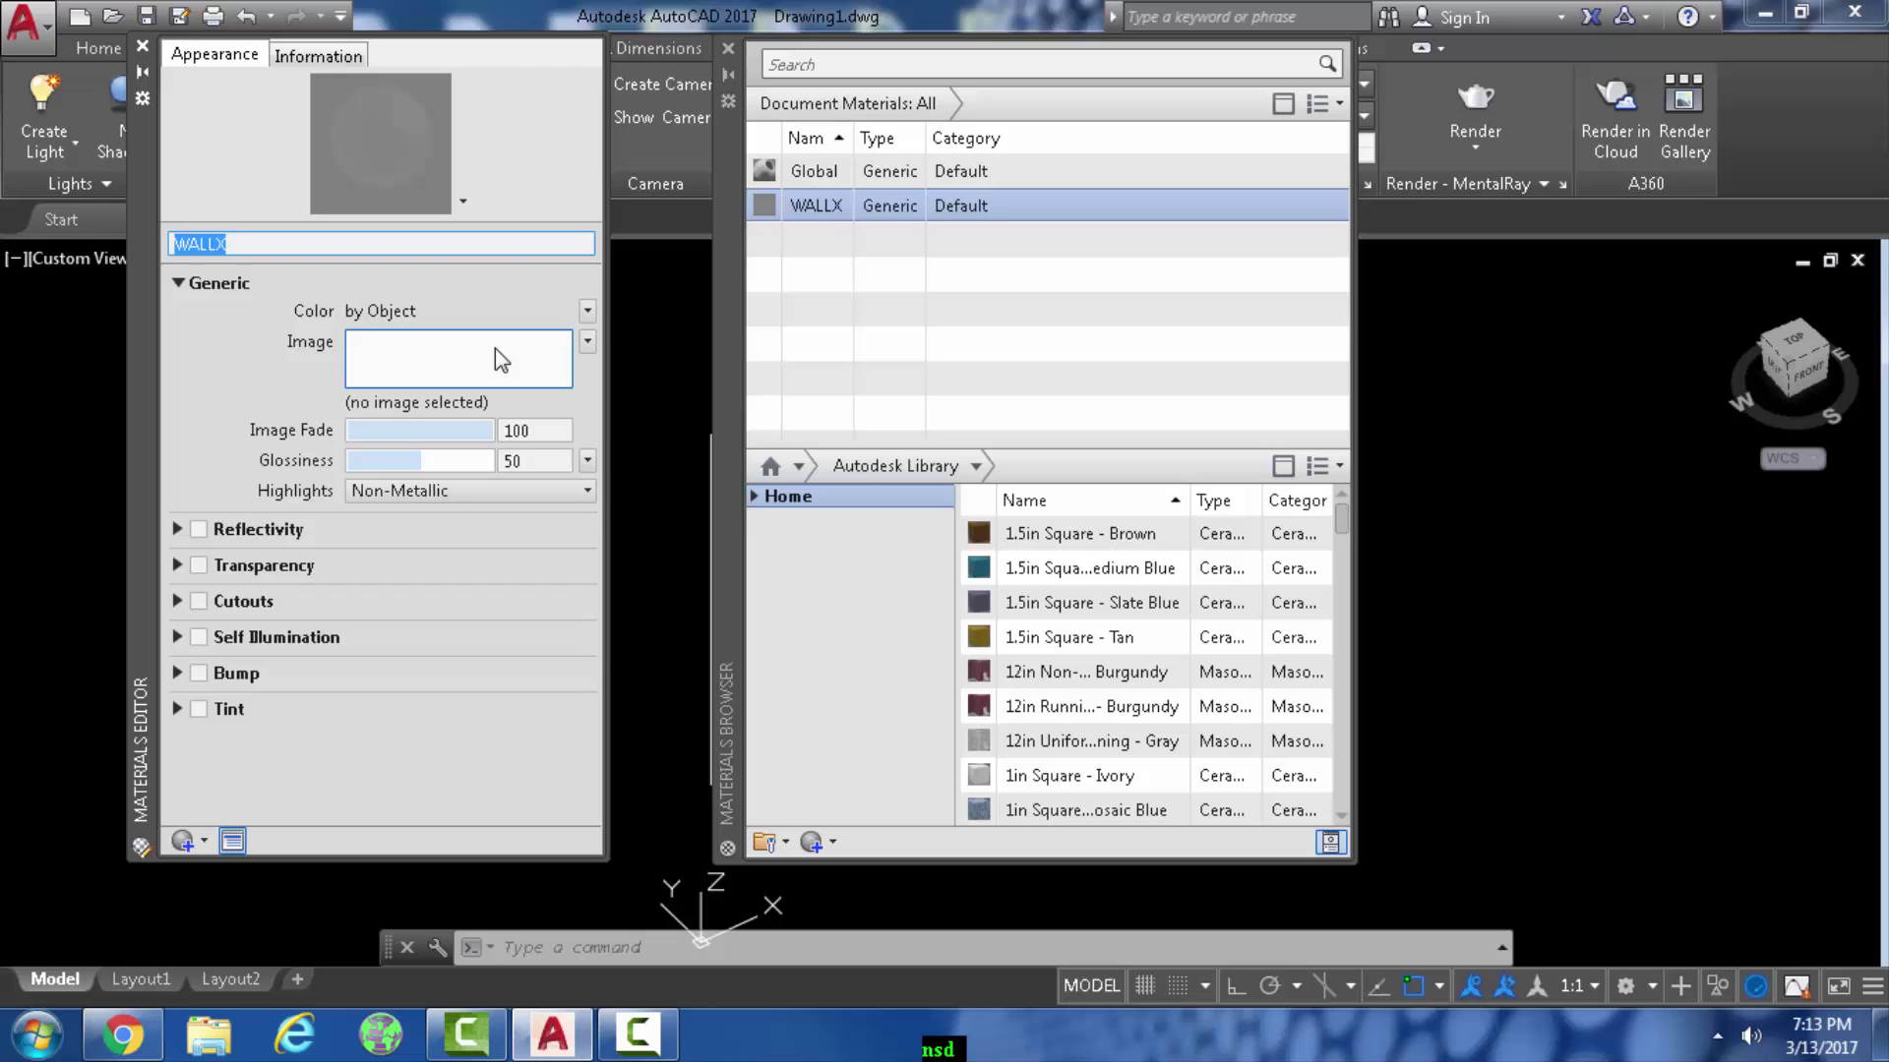
click(445, 366)
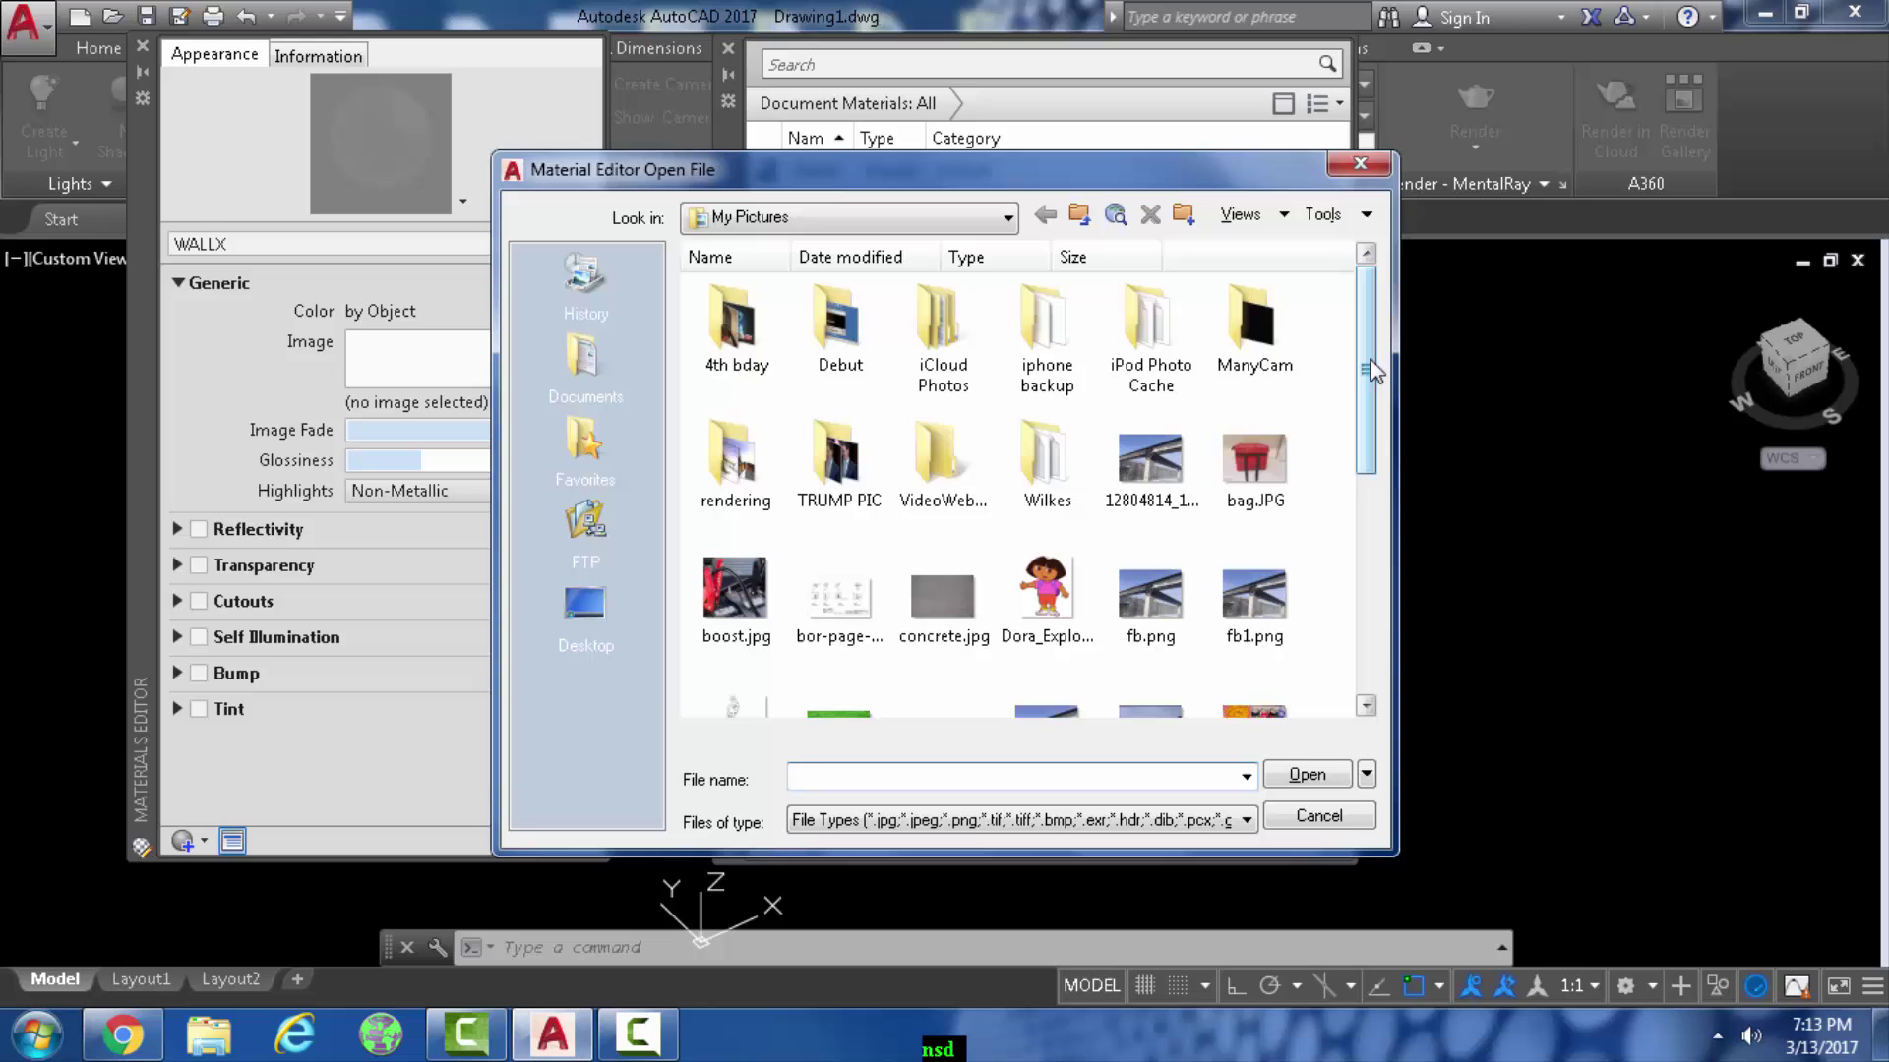
drag(1373, 372, 1372, 590)
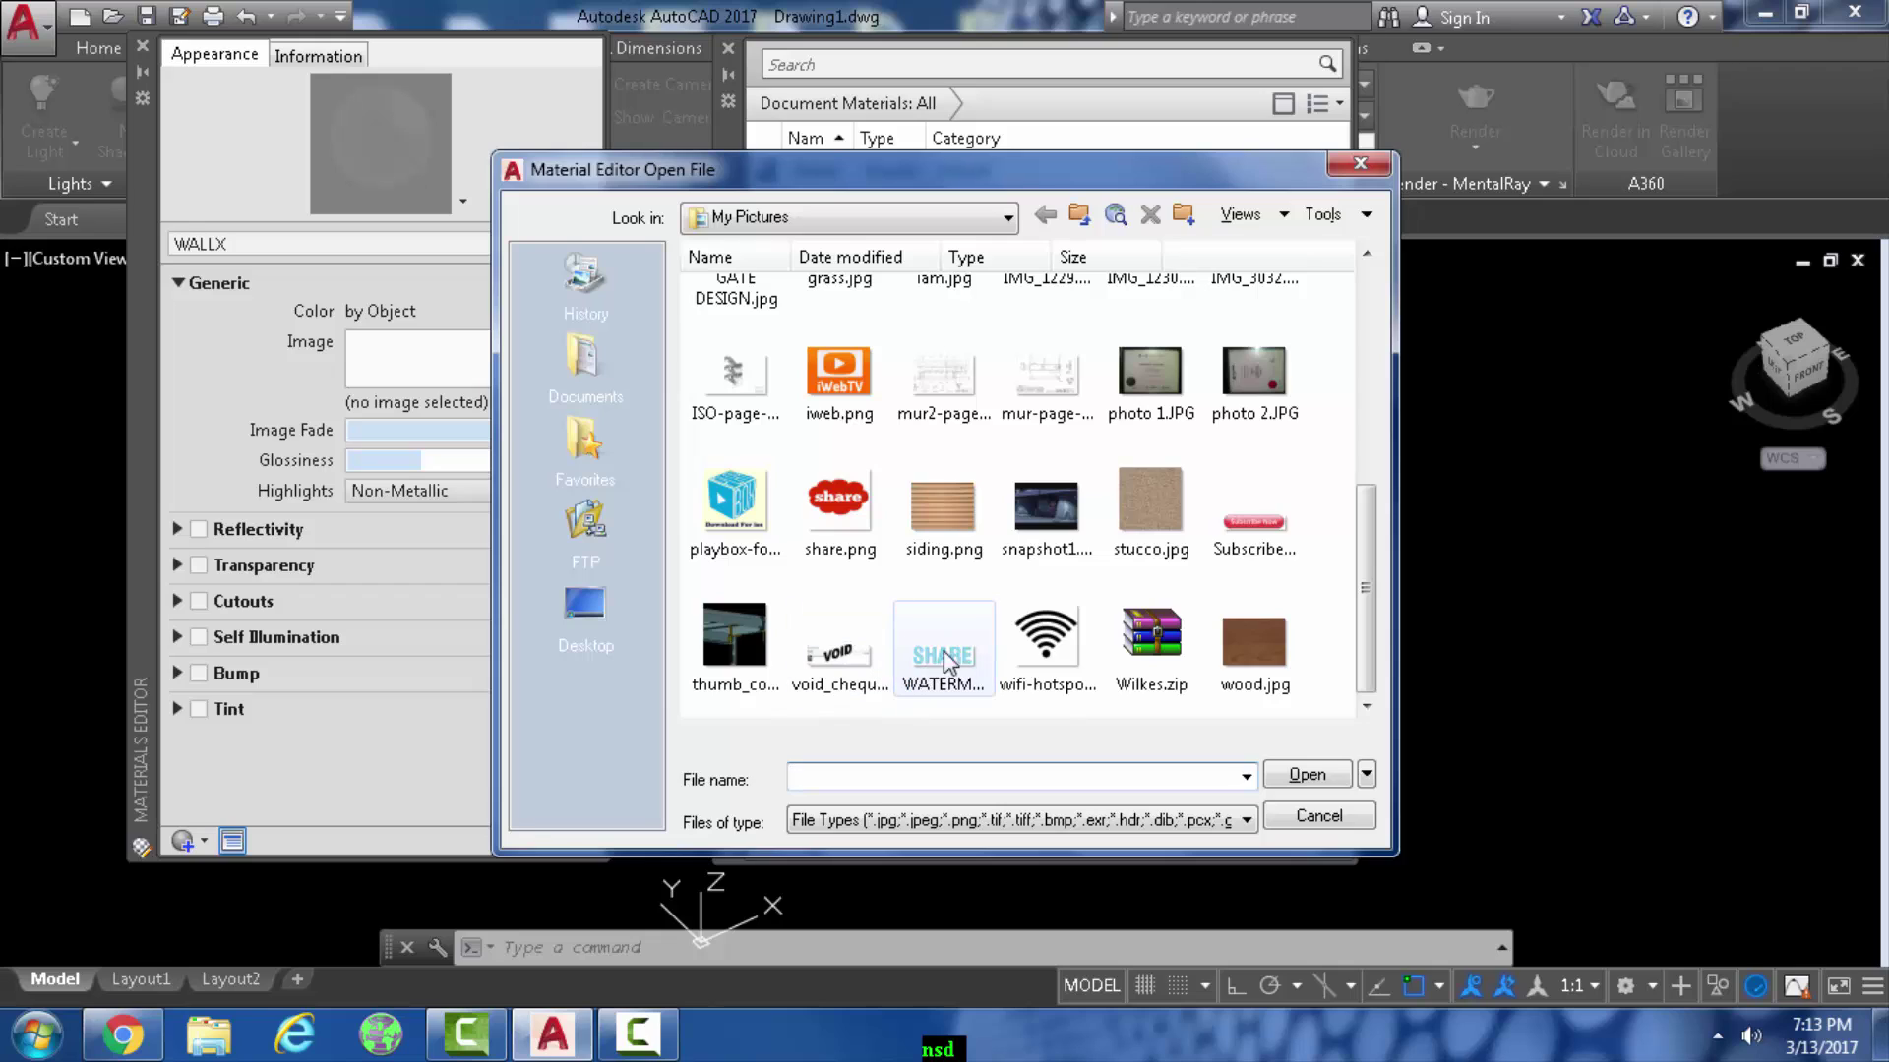
click(1168, 492)
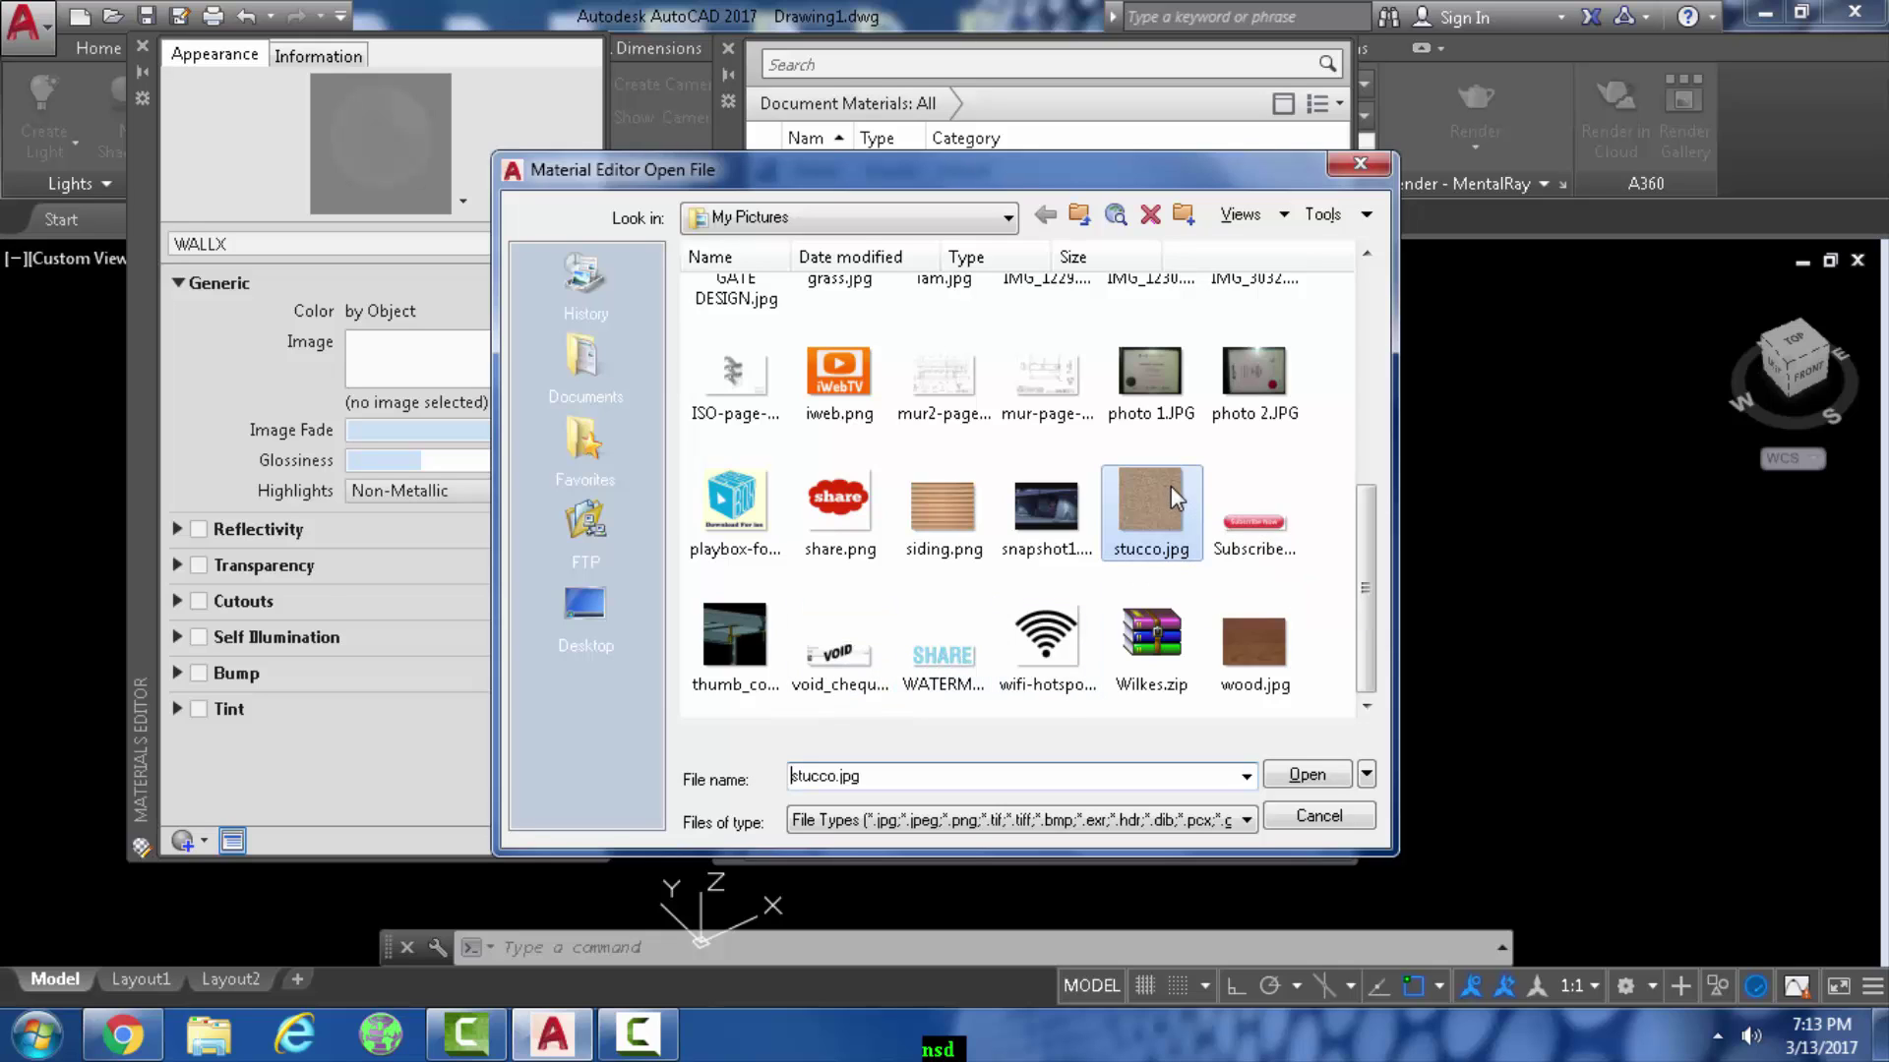
click(1307, 777)
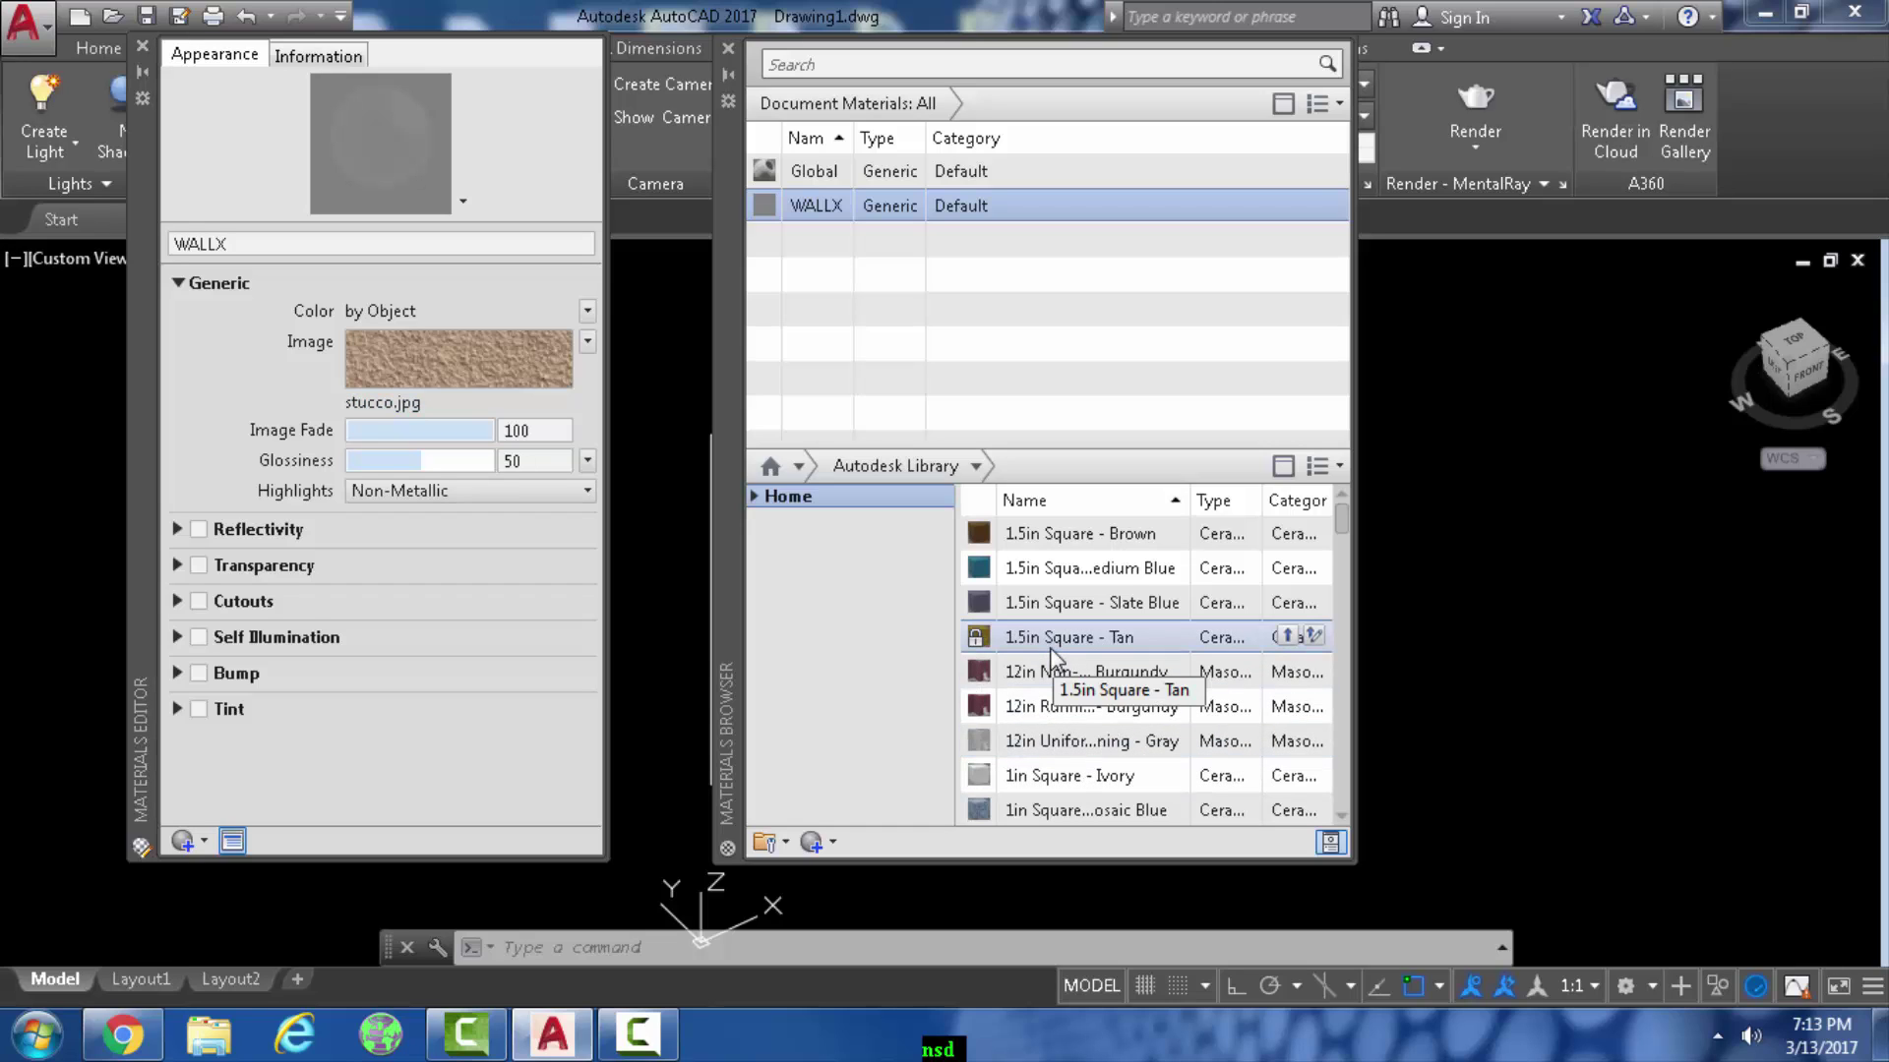
mouse_move(403, 347)
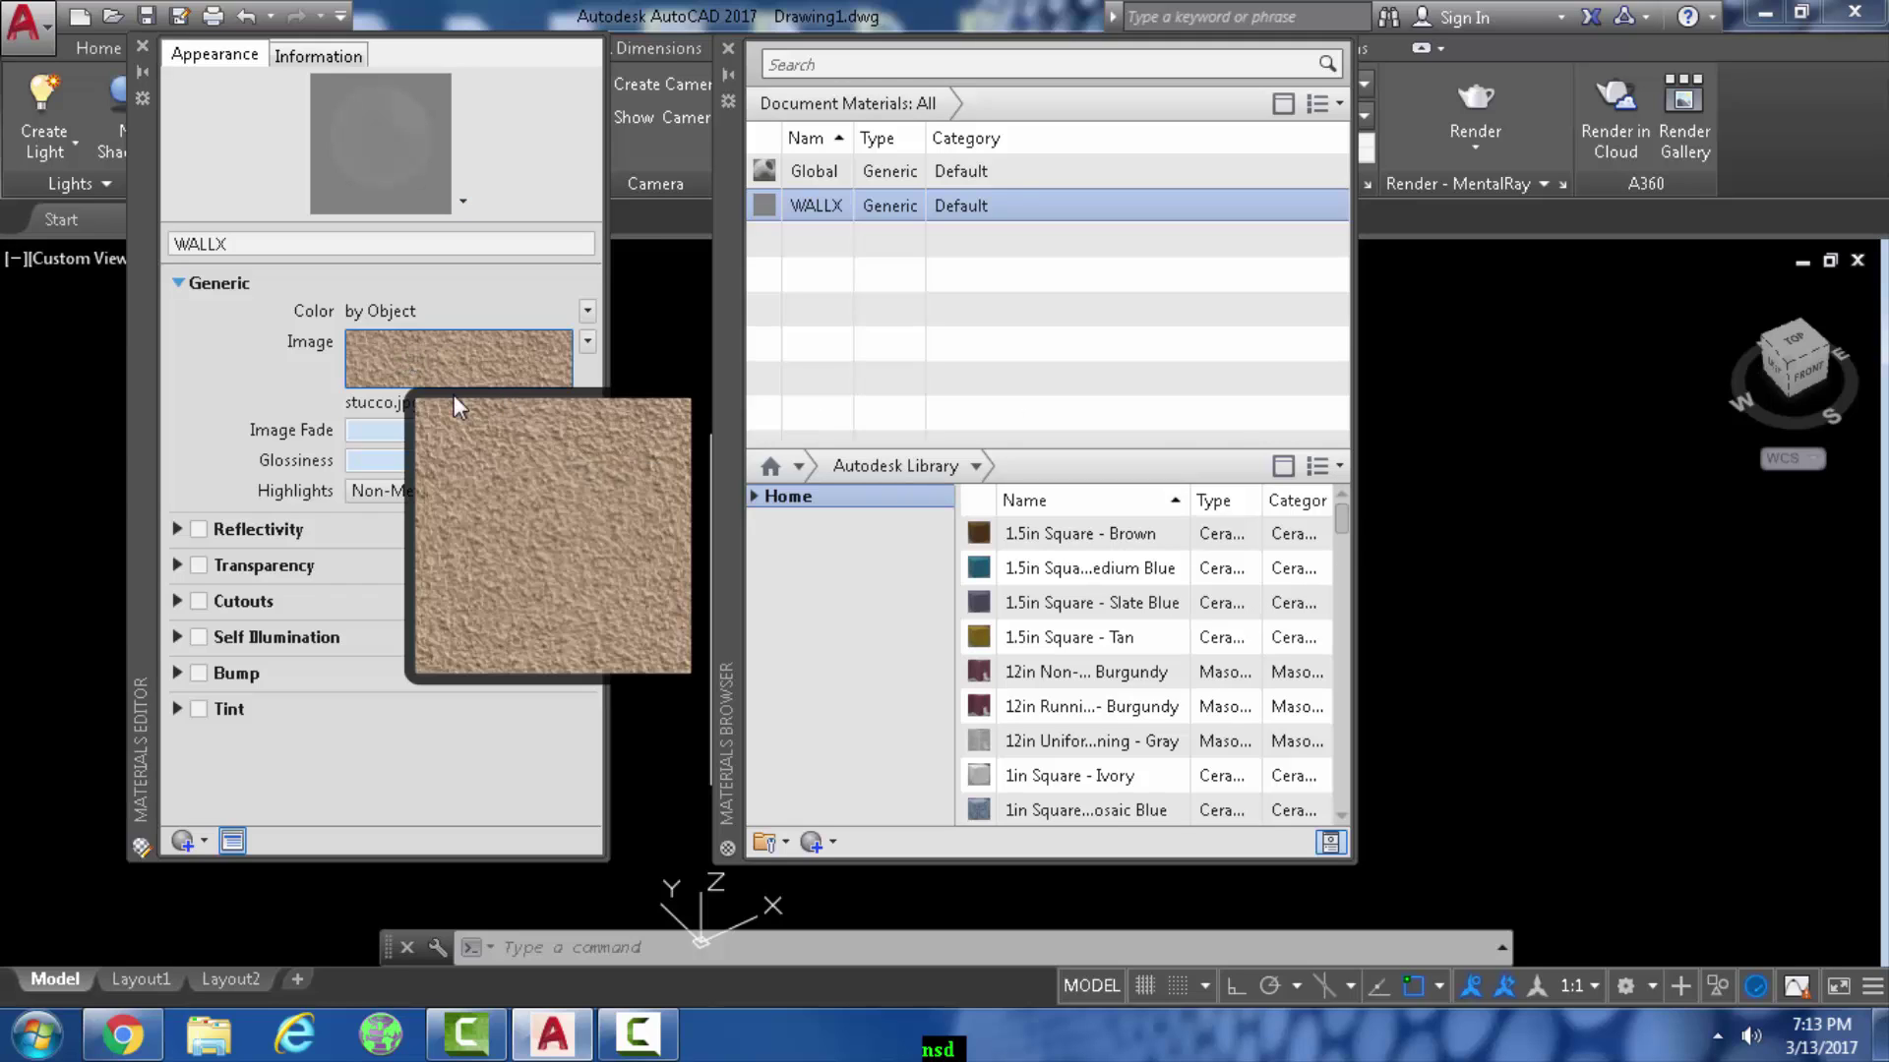
Set the stucco image's sample size to 24 in wide and high, and close the texture editor and materials browser
click(557, 384)
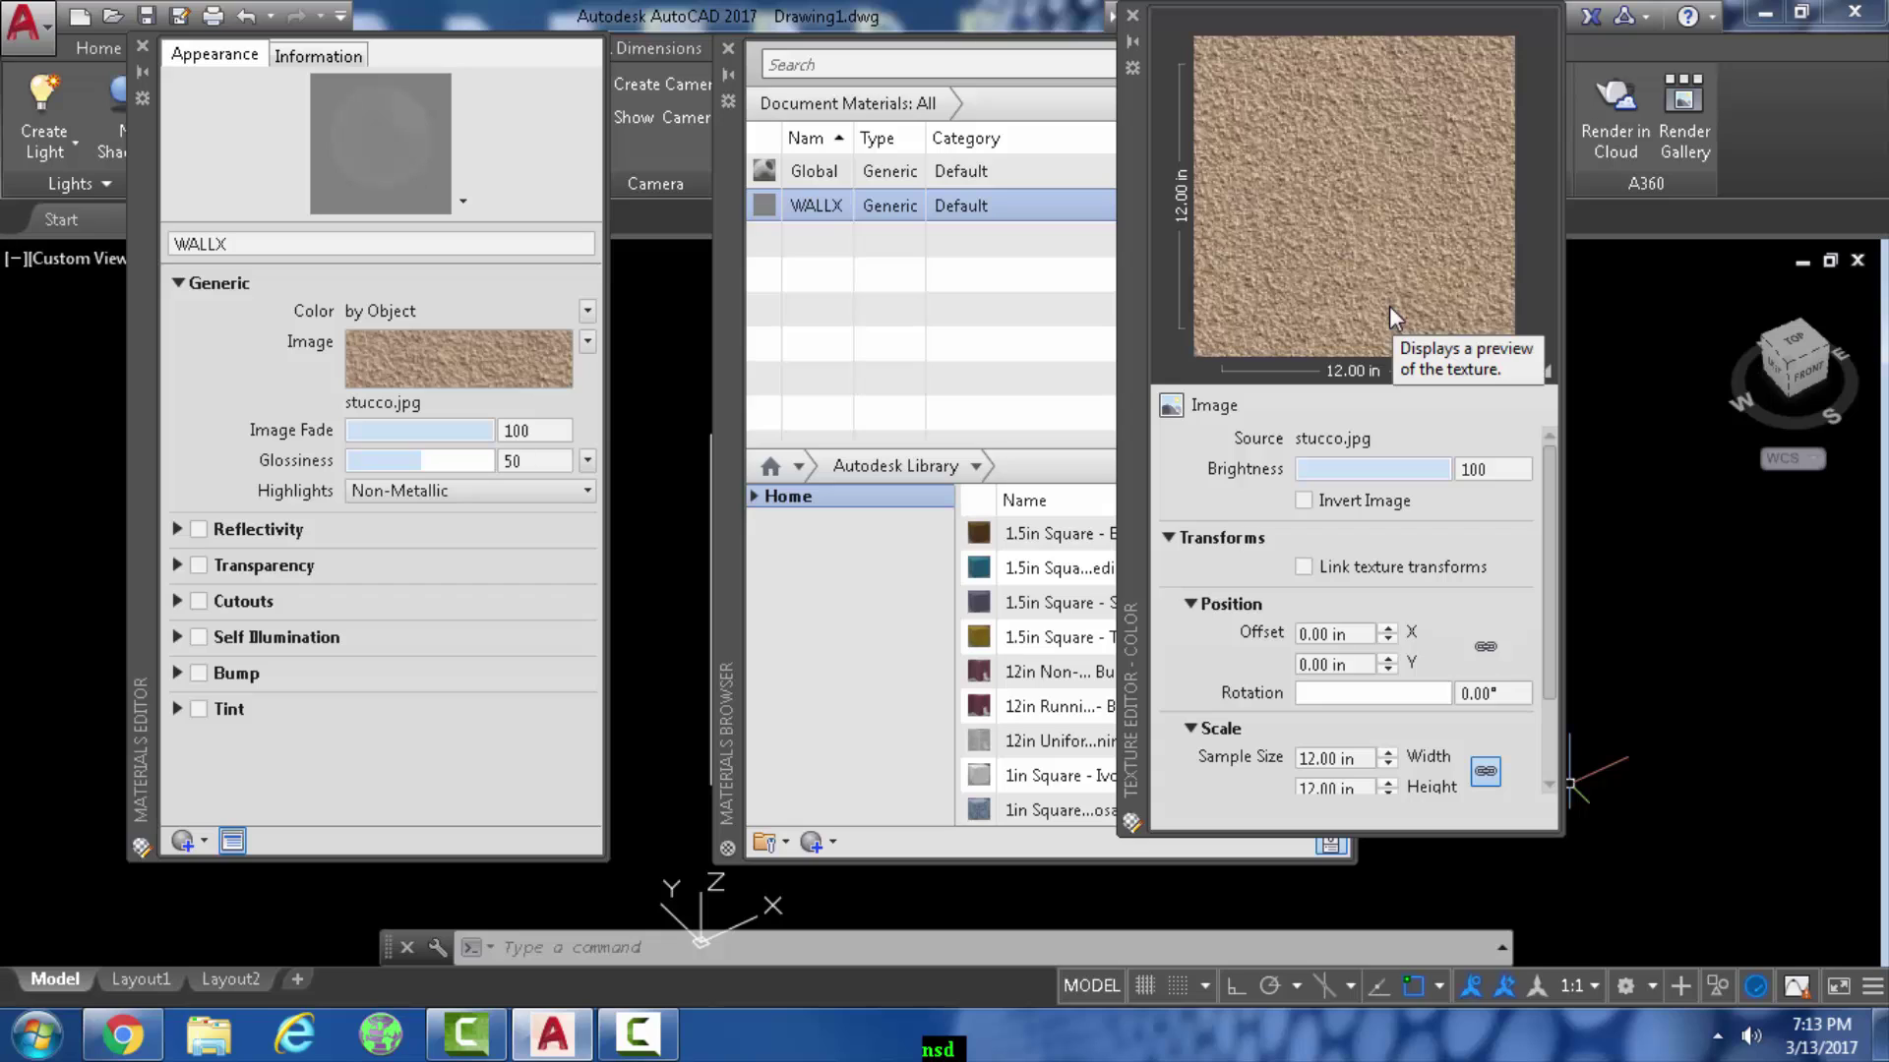
click(1371, 766)
text(24)
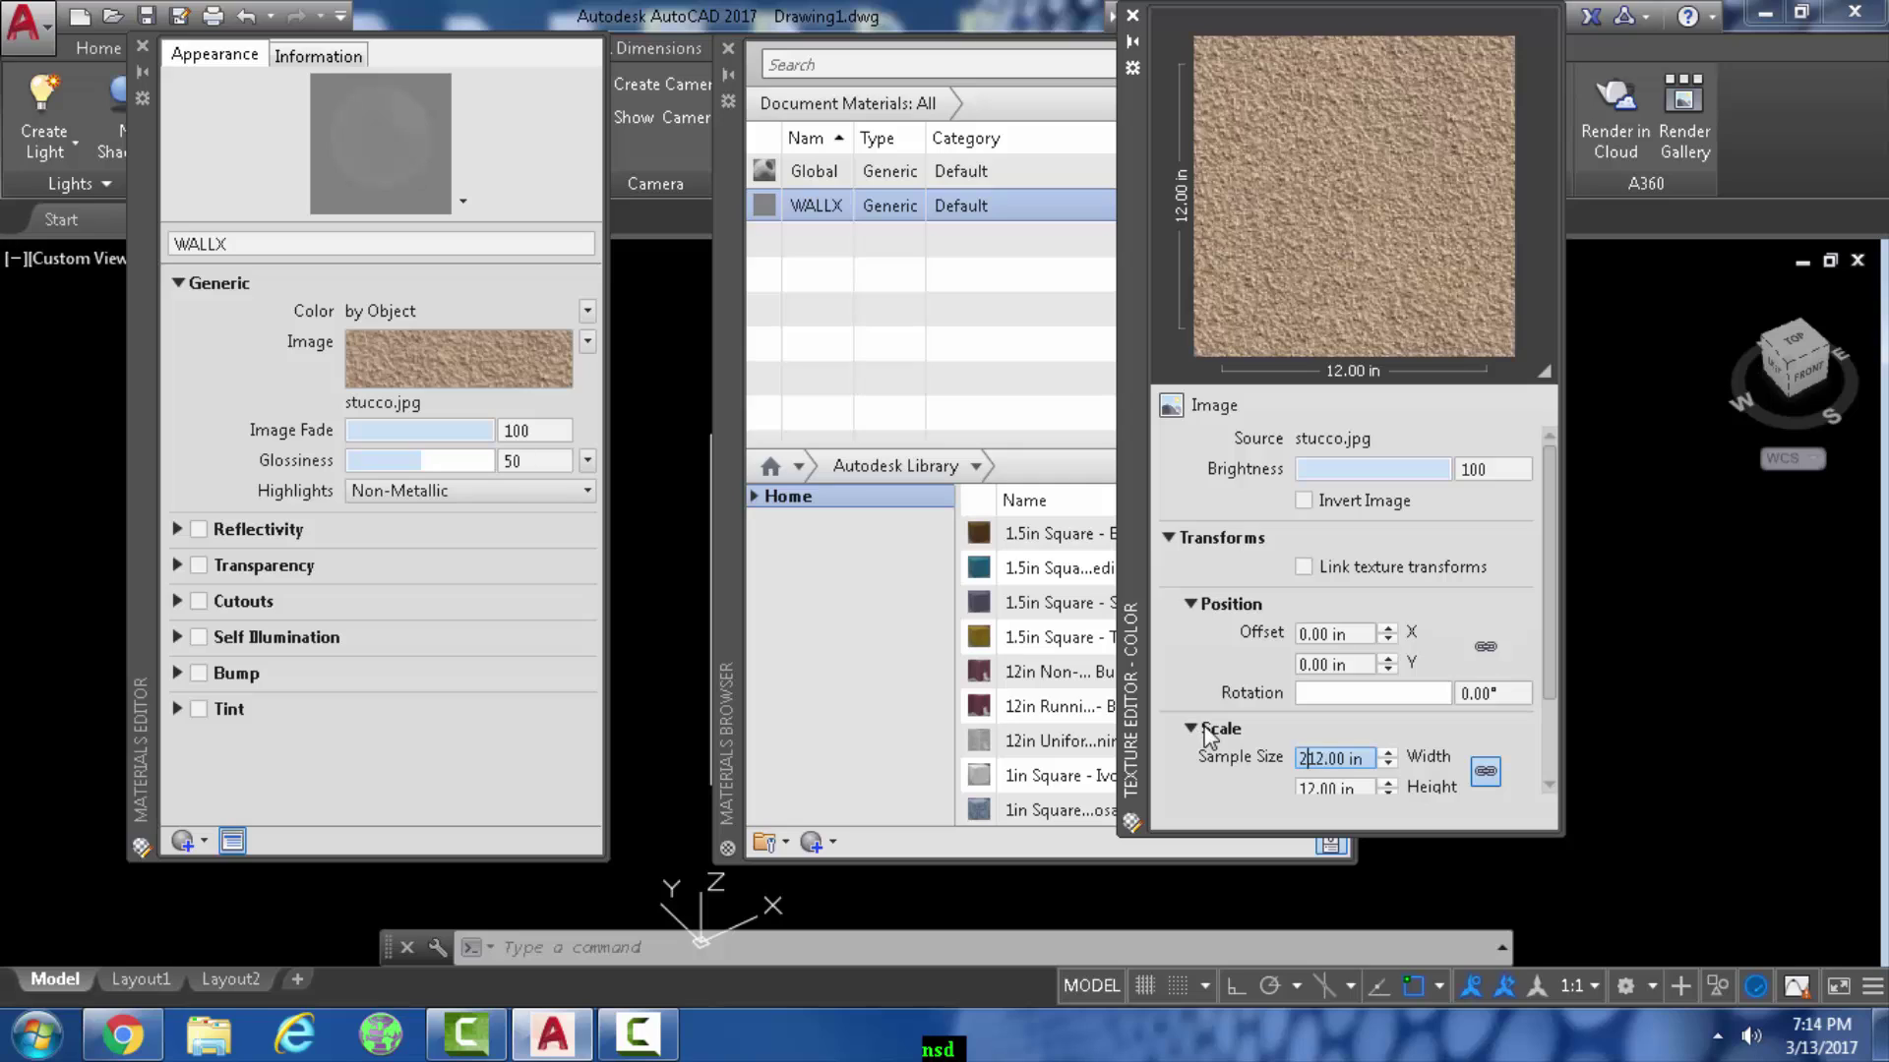
double_click(1353, 759)
text(24)
key(Return)
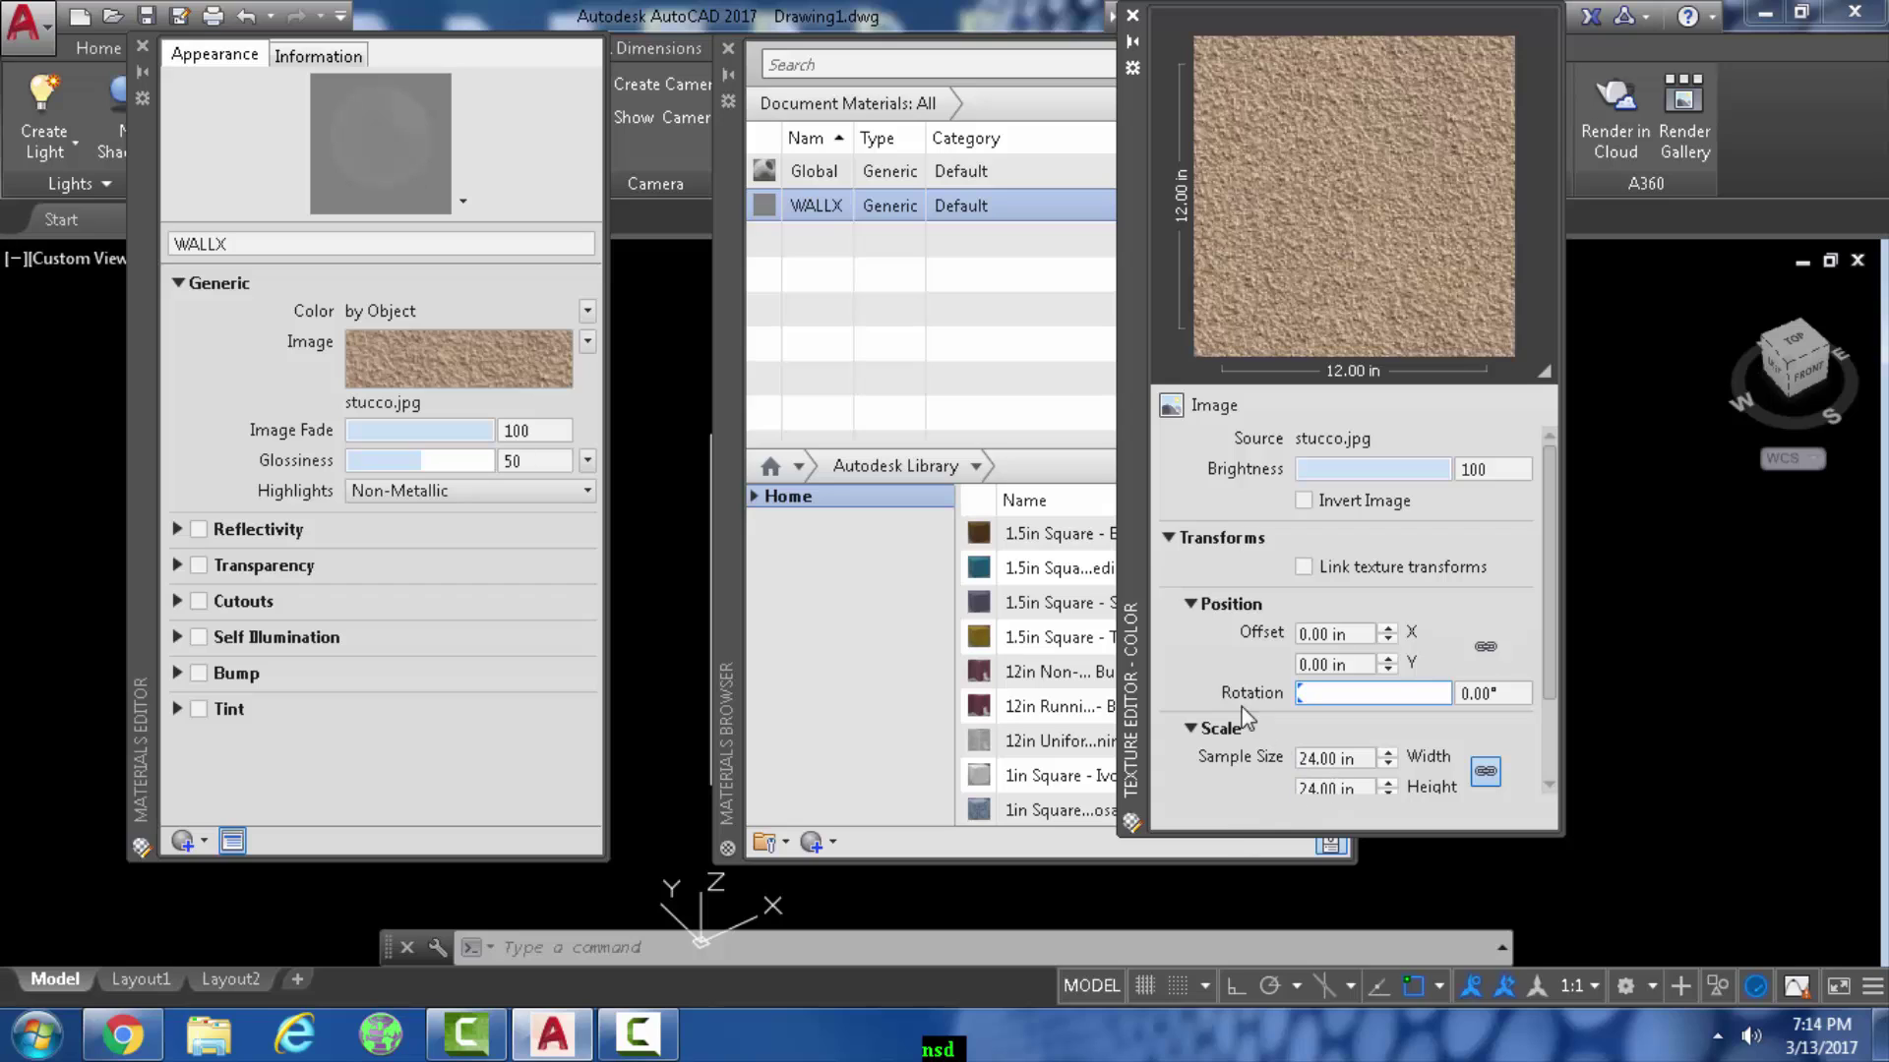
drag(1549, 547, 1538, 630)
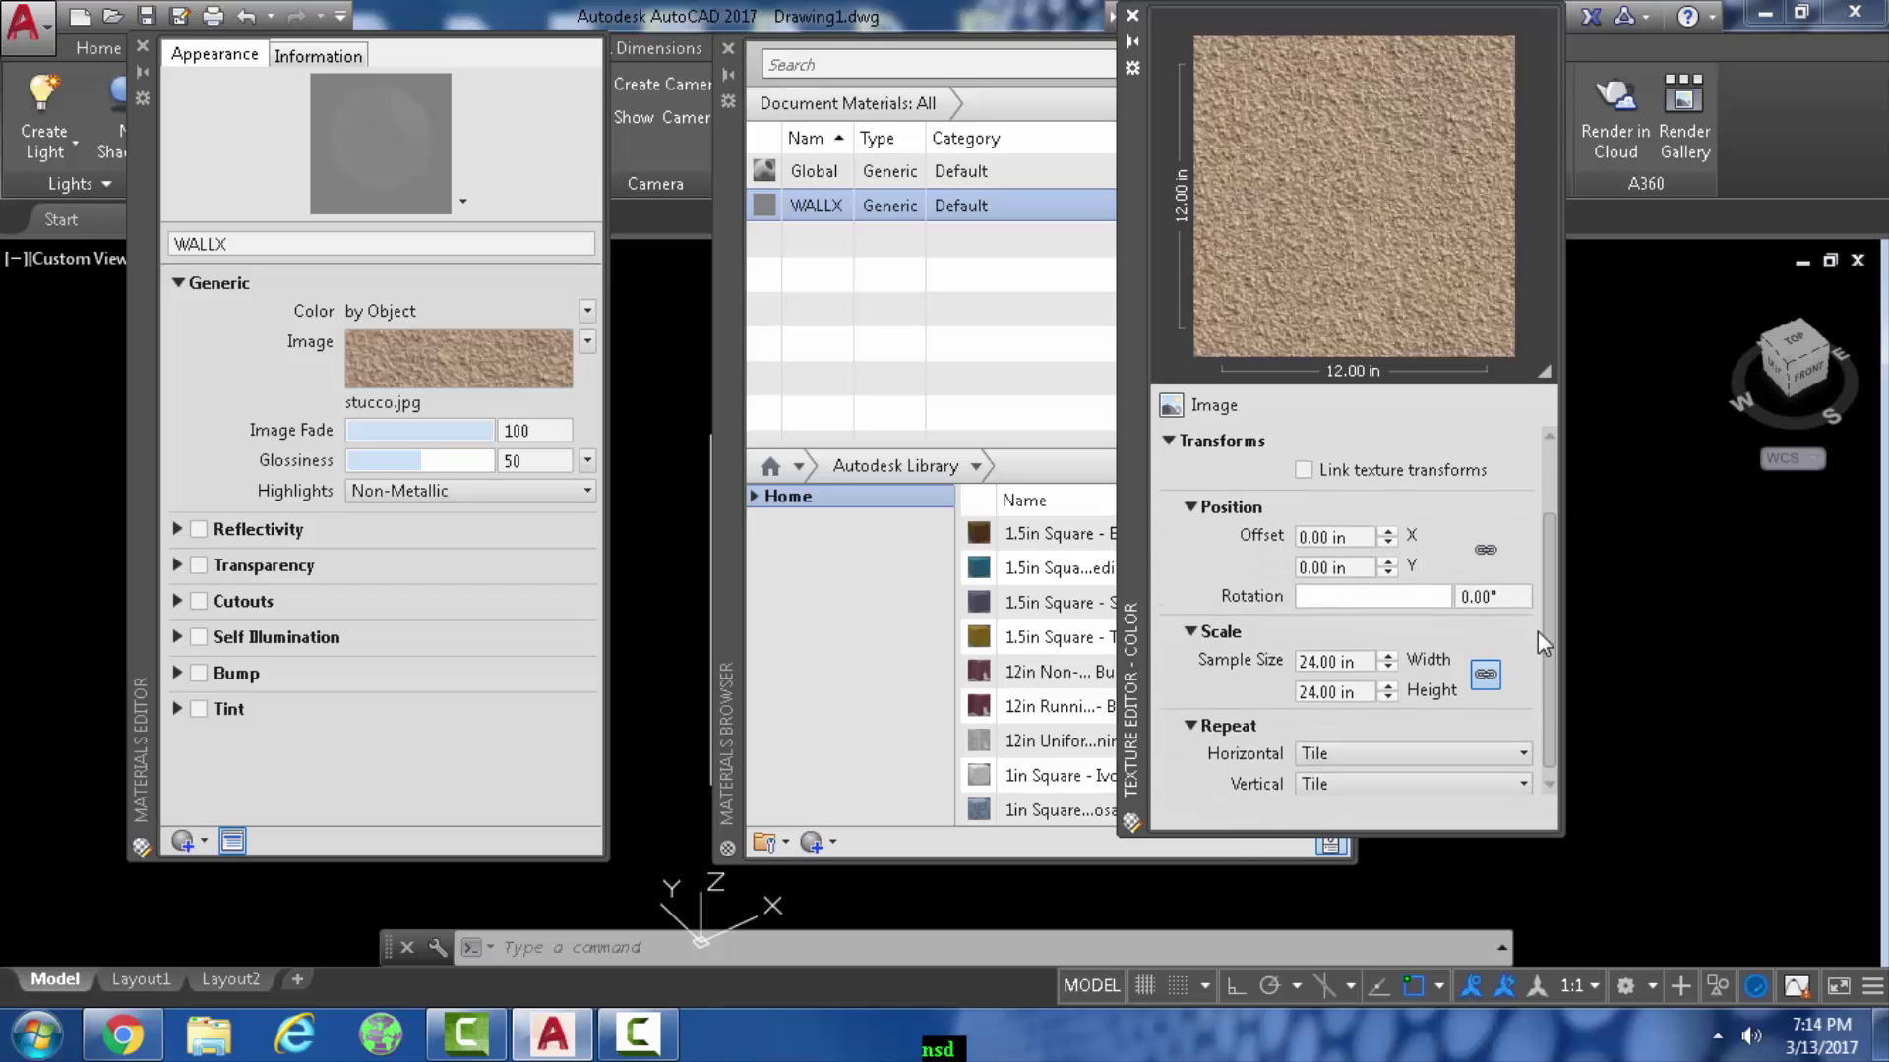
scroll(1538, 651, up, 3)
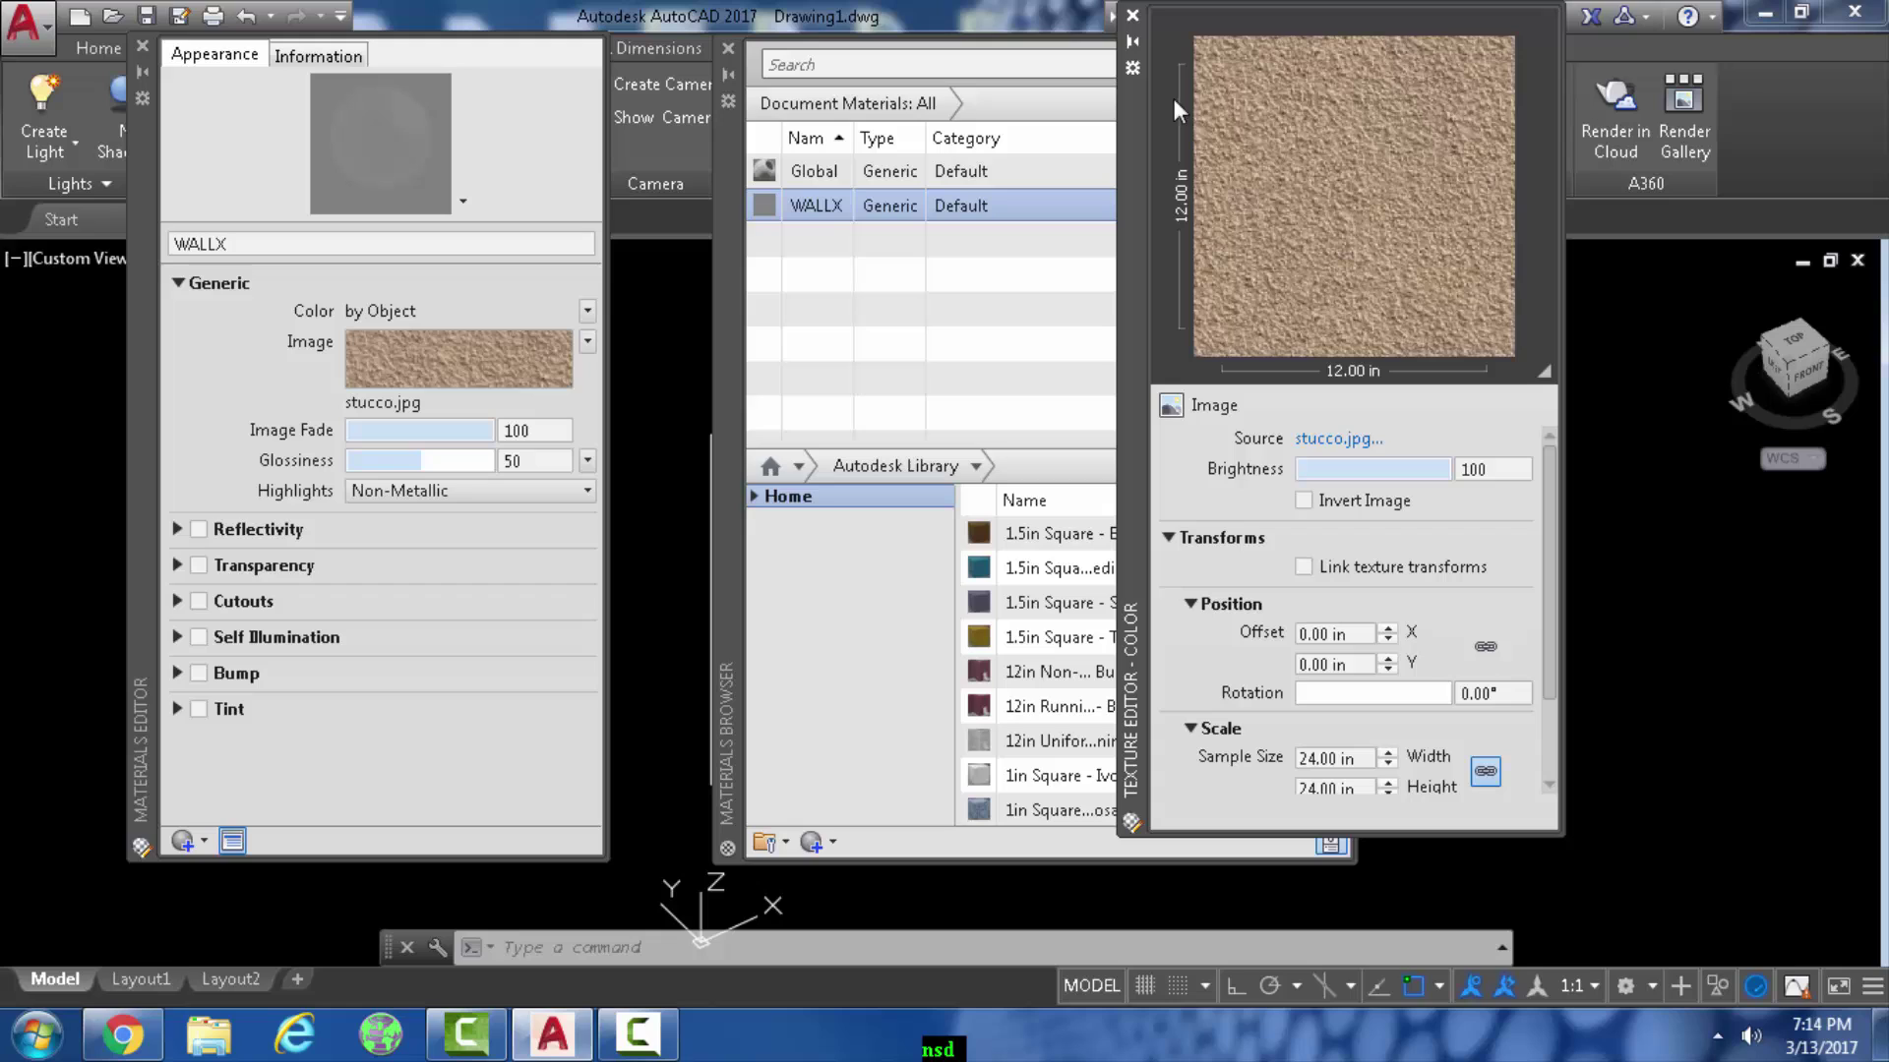
click(1134, 15)
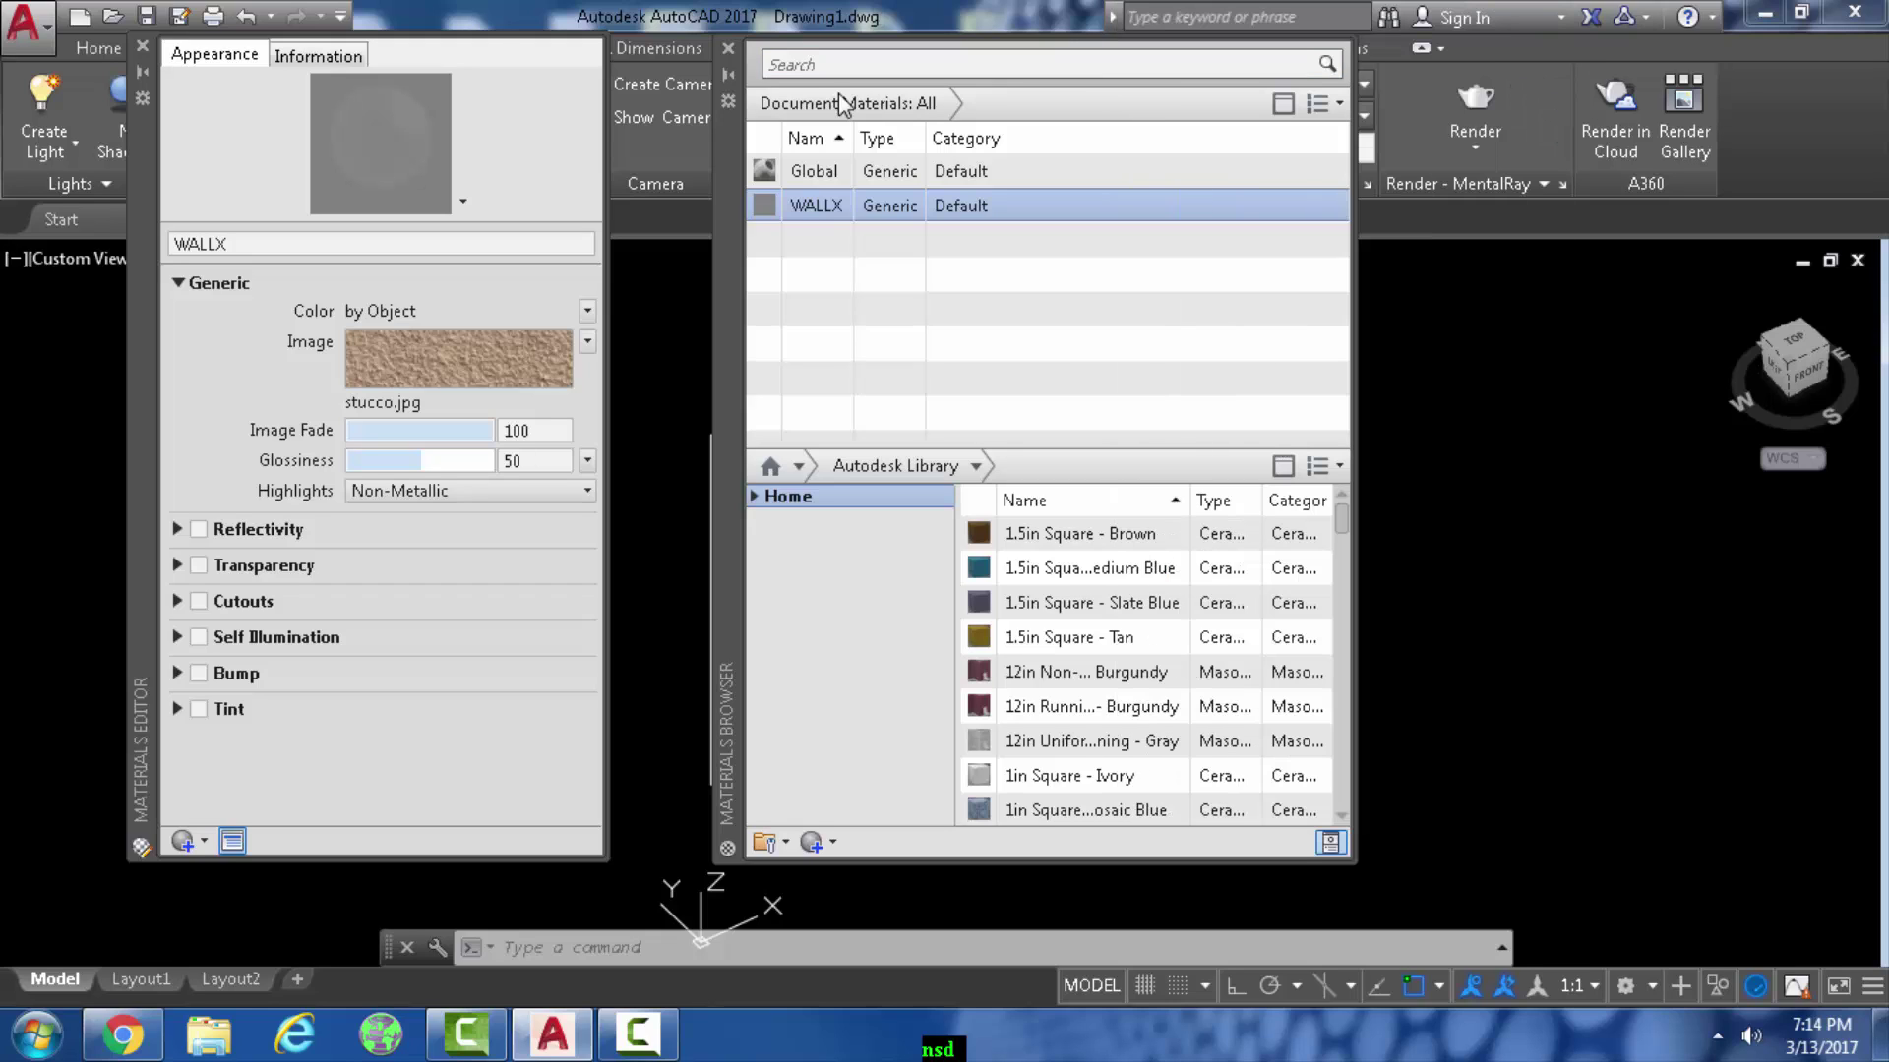
click(729, 52)
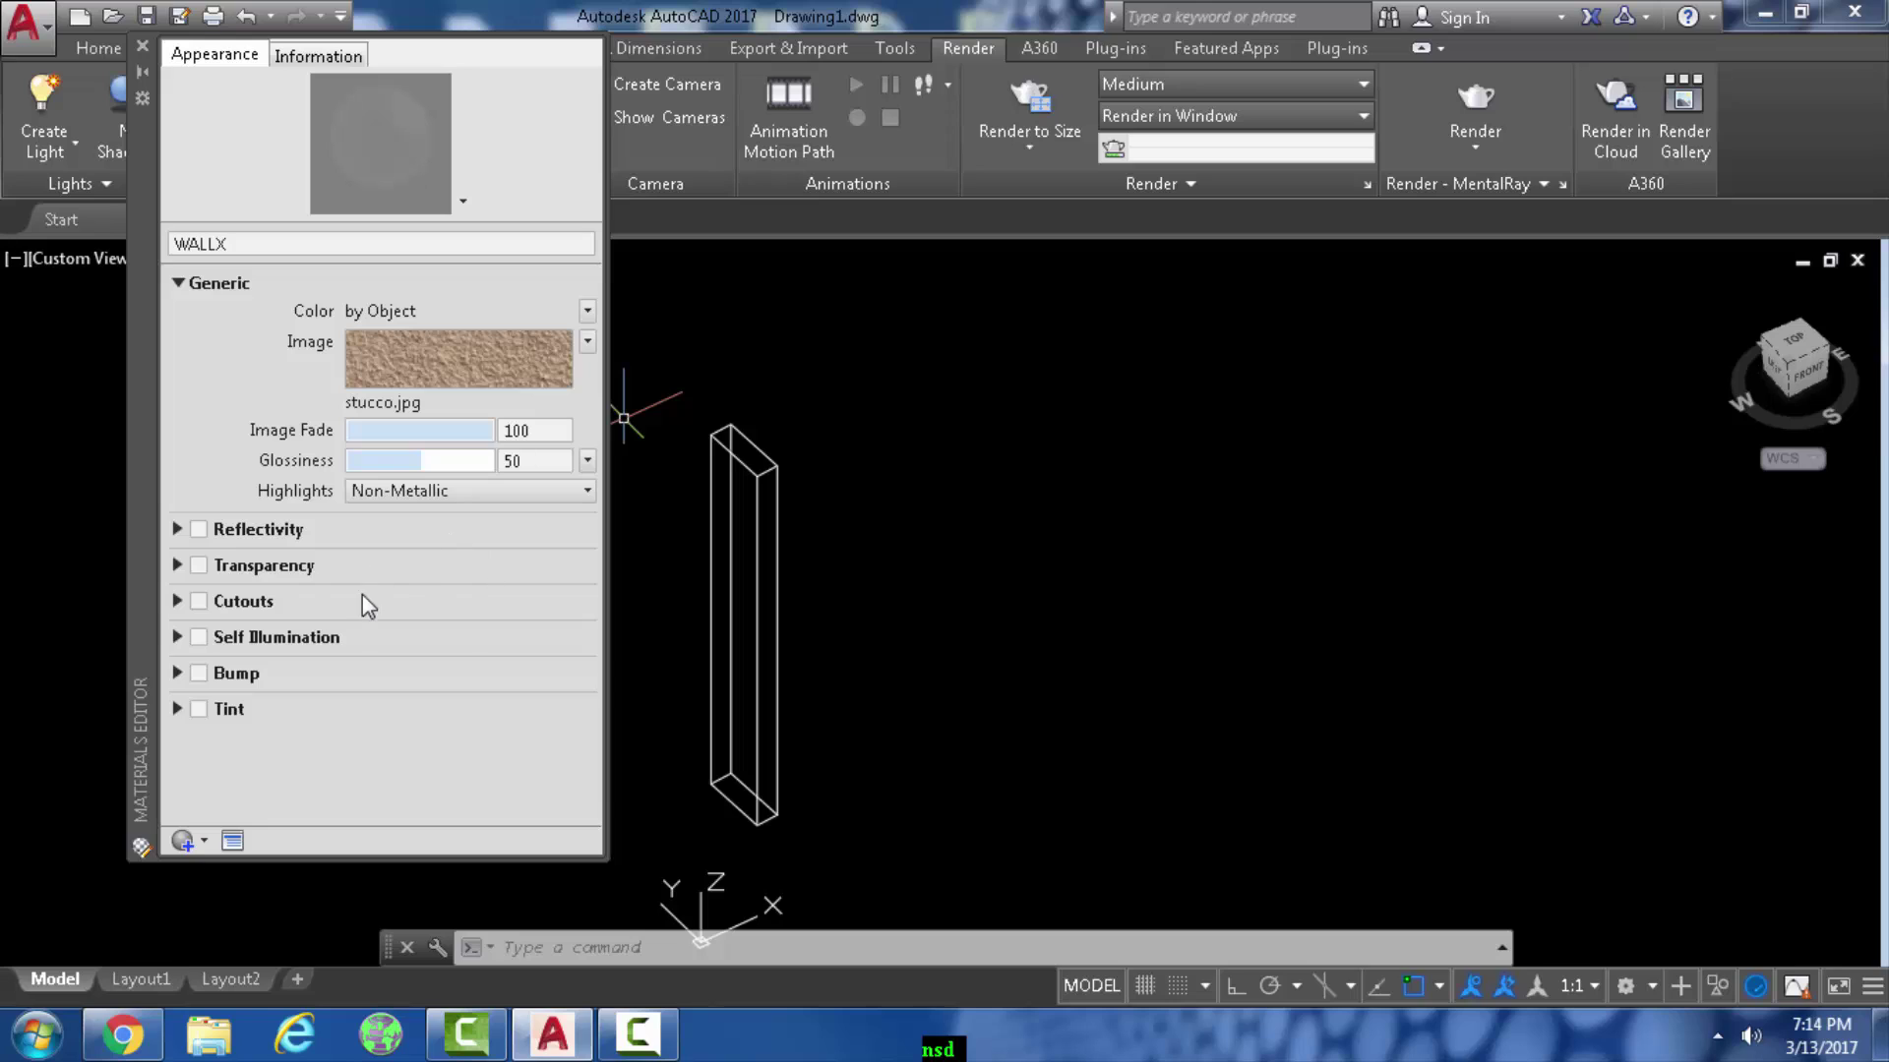
Try enabling reflectivity on the WALLX material, and switch it back off
click(178, 530)
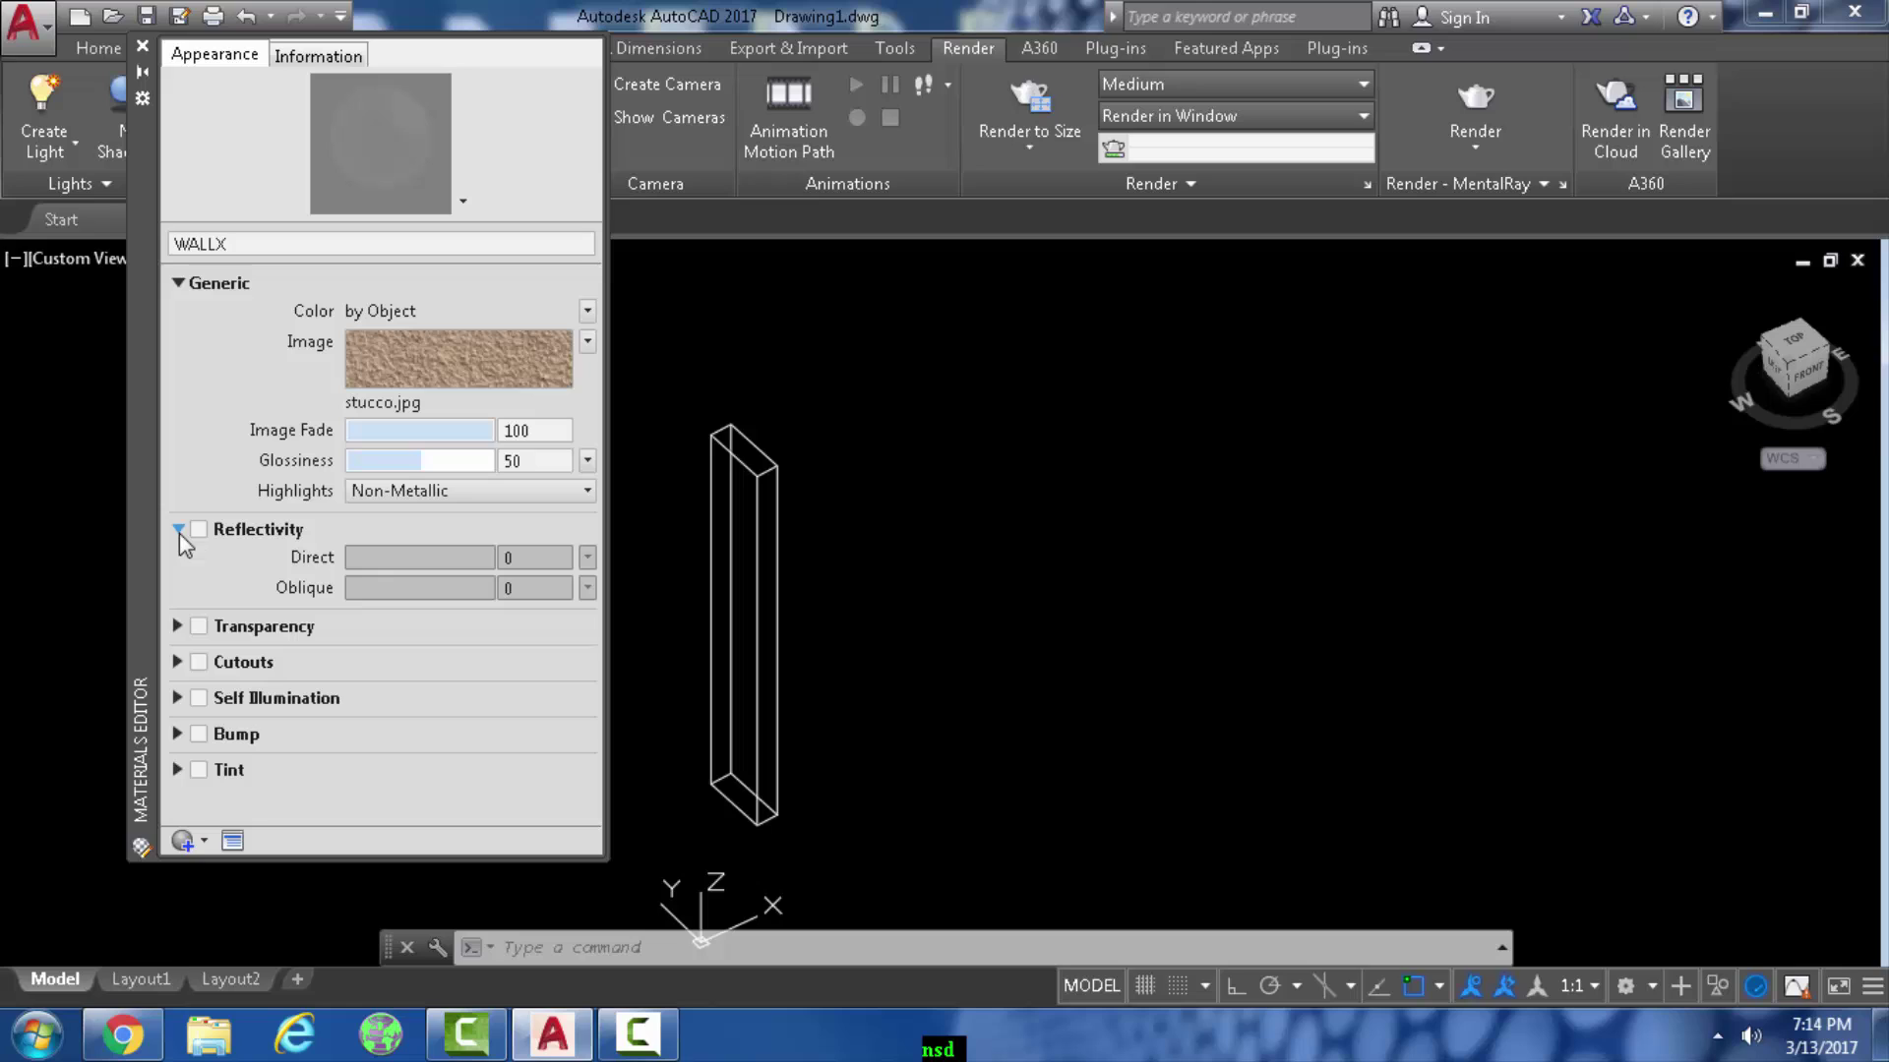
click(199, 529)
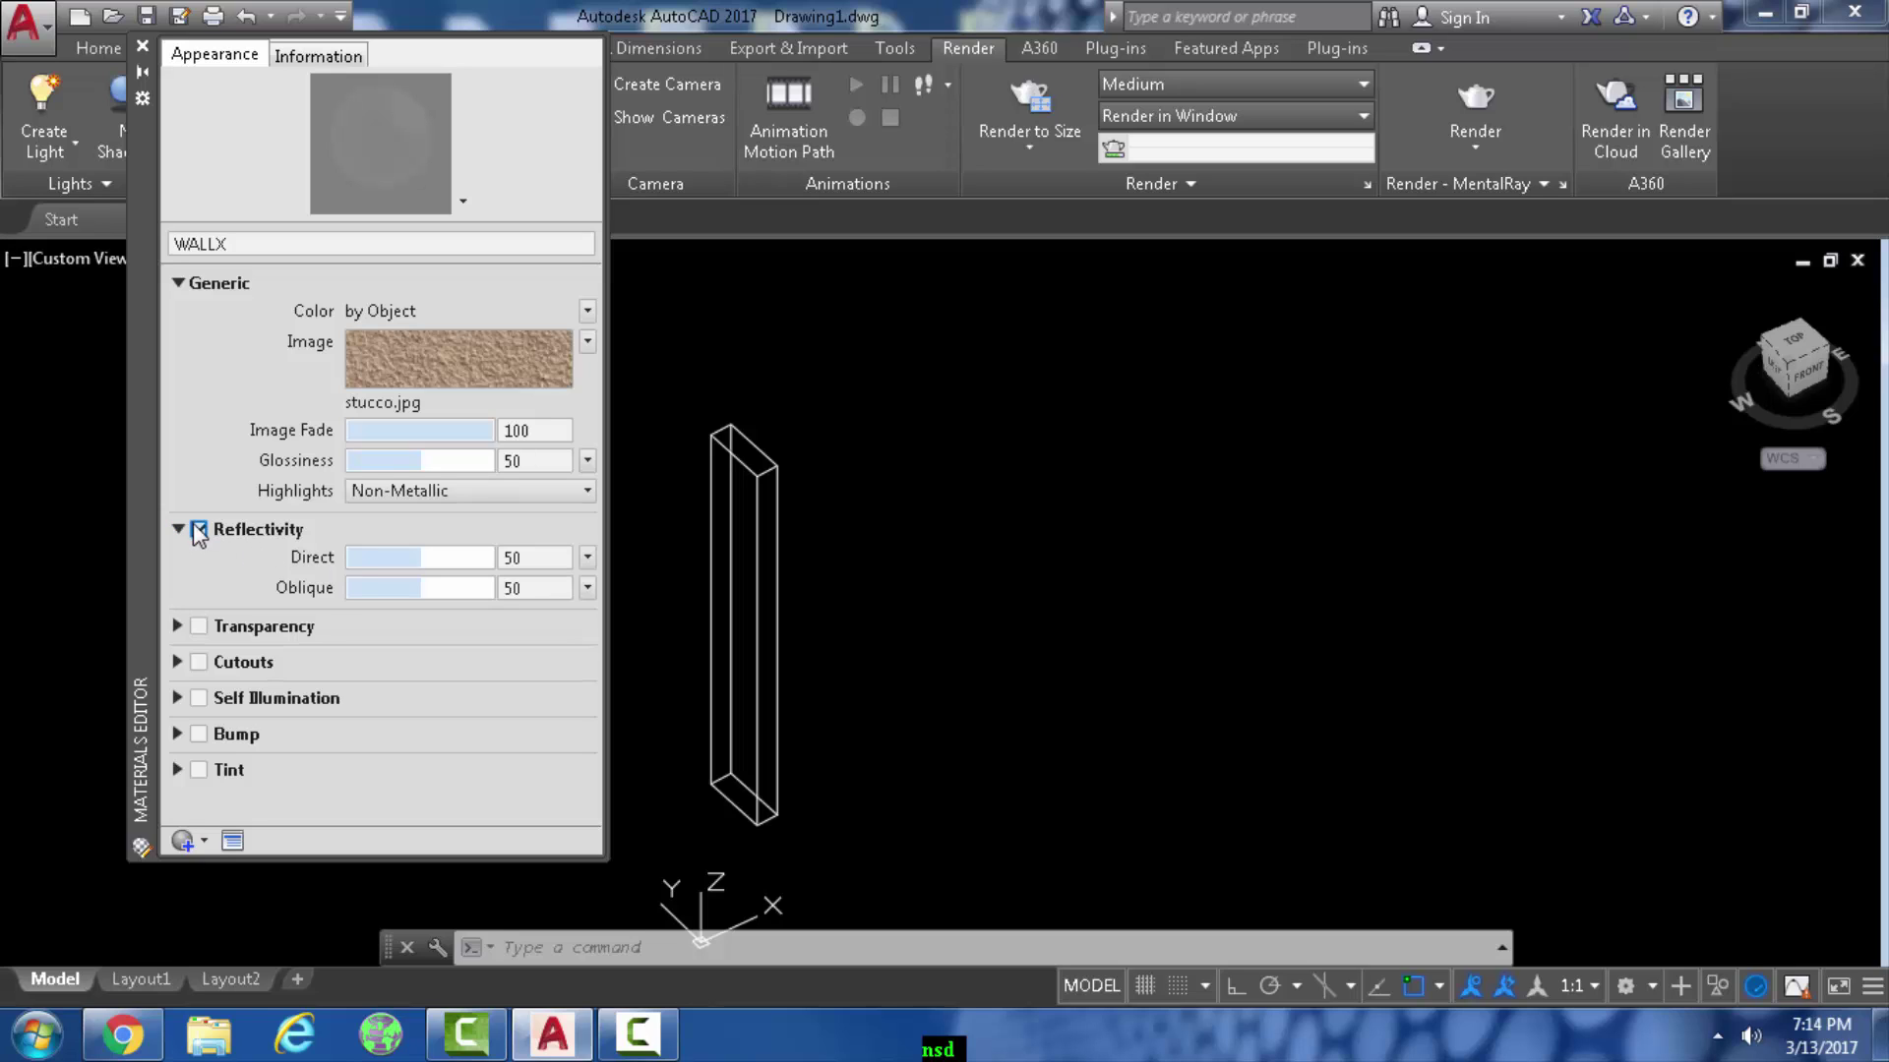
click(178, 530)
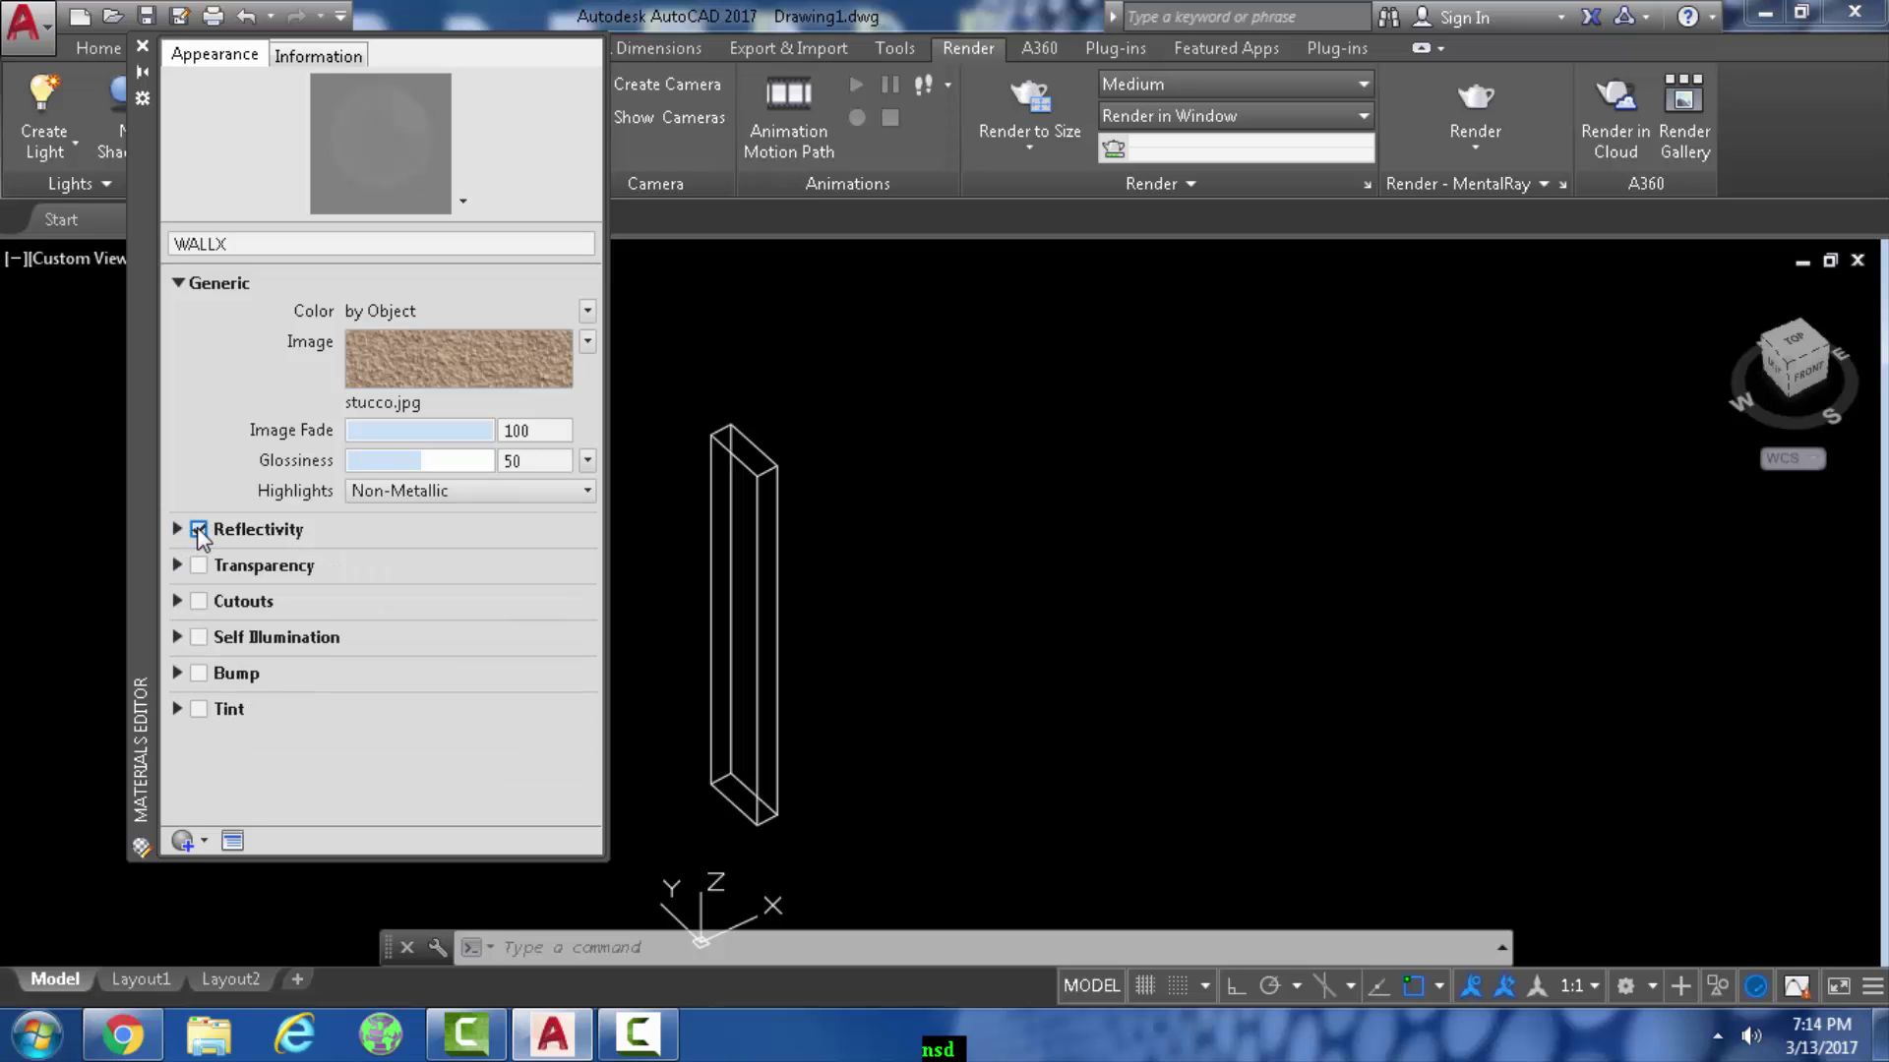
click(199, 529)
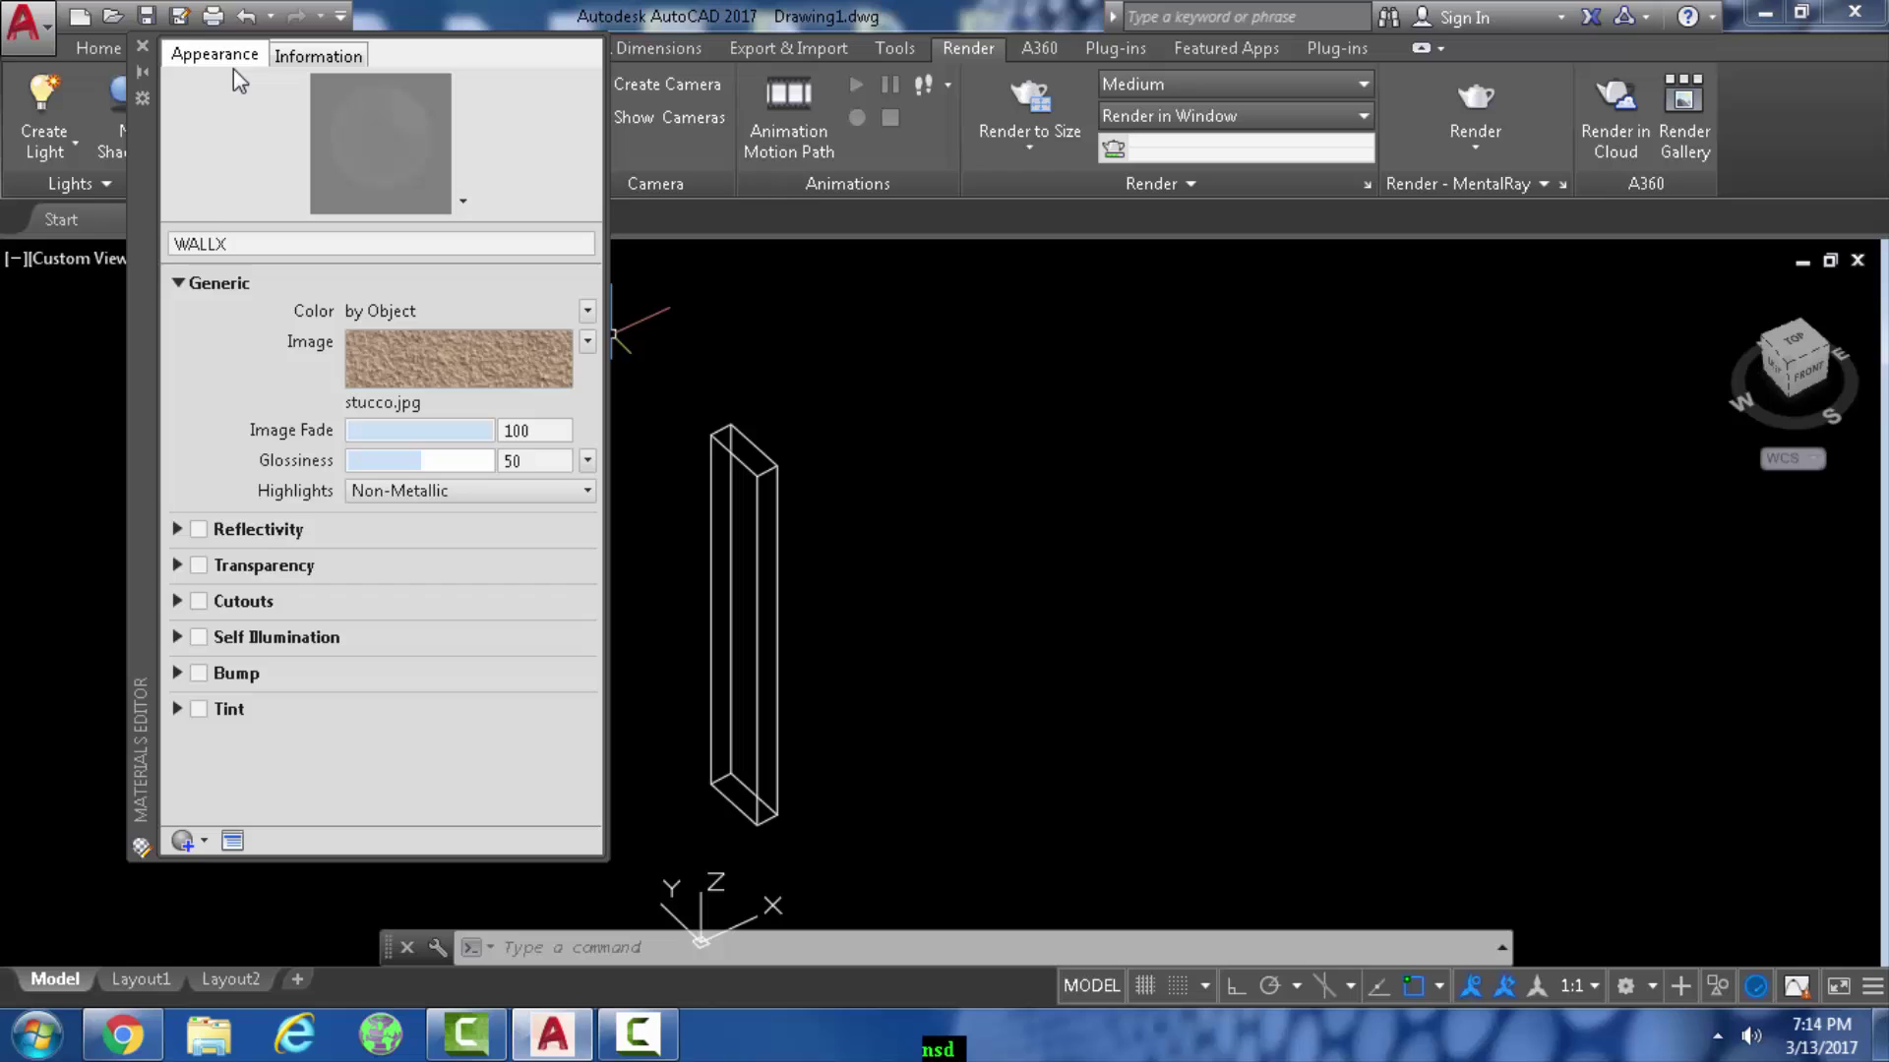
Close the materials editor and return to the wall model
click(142, 46)
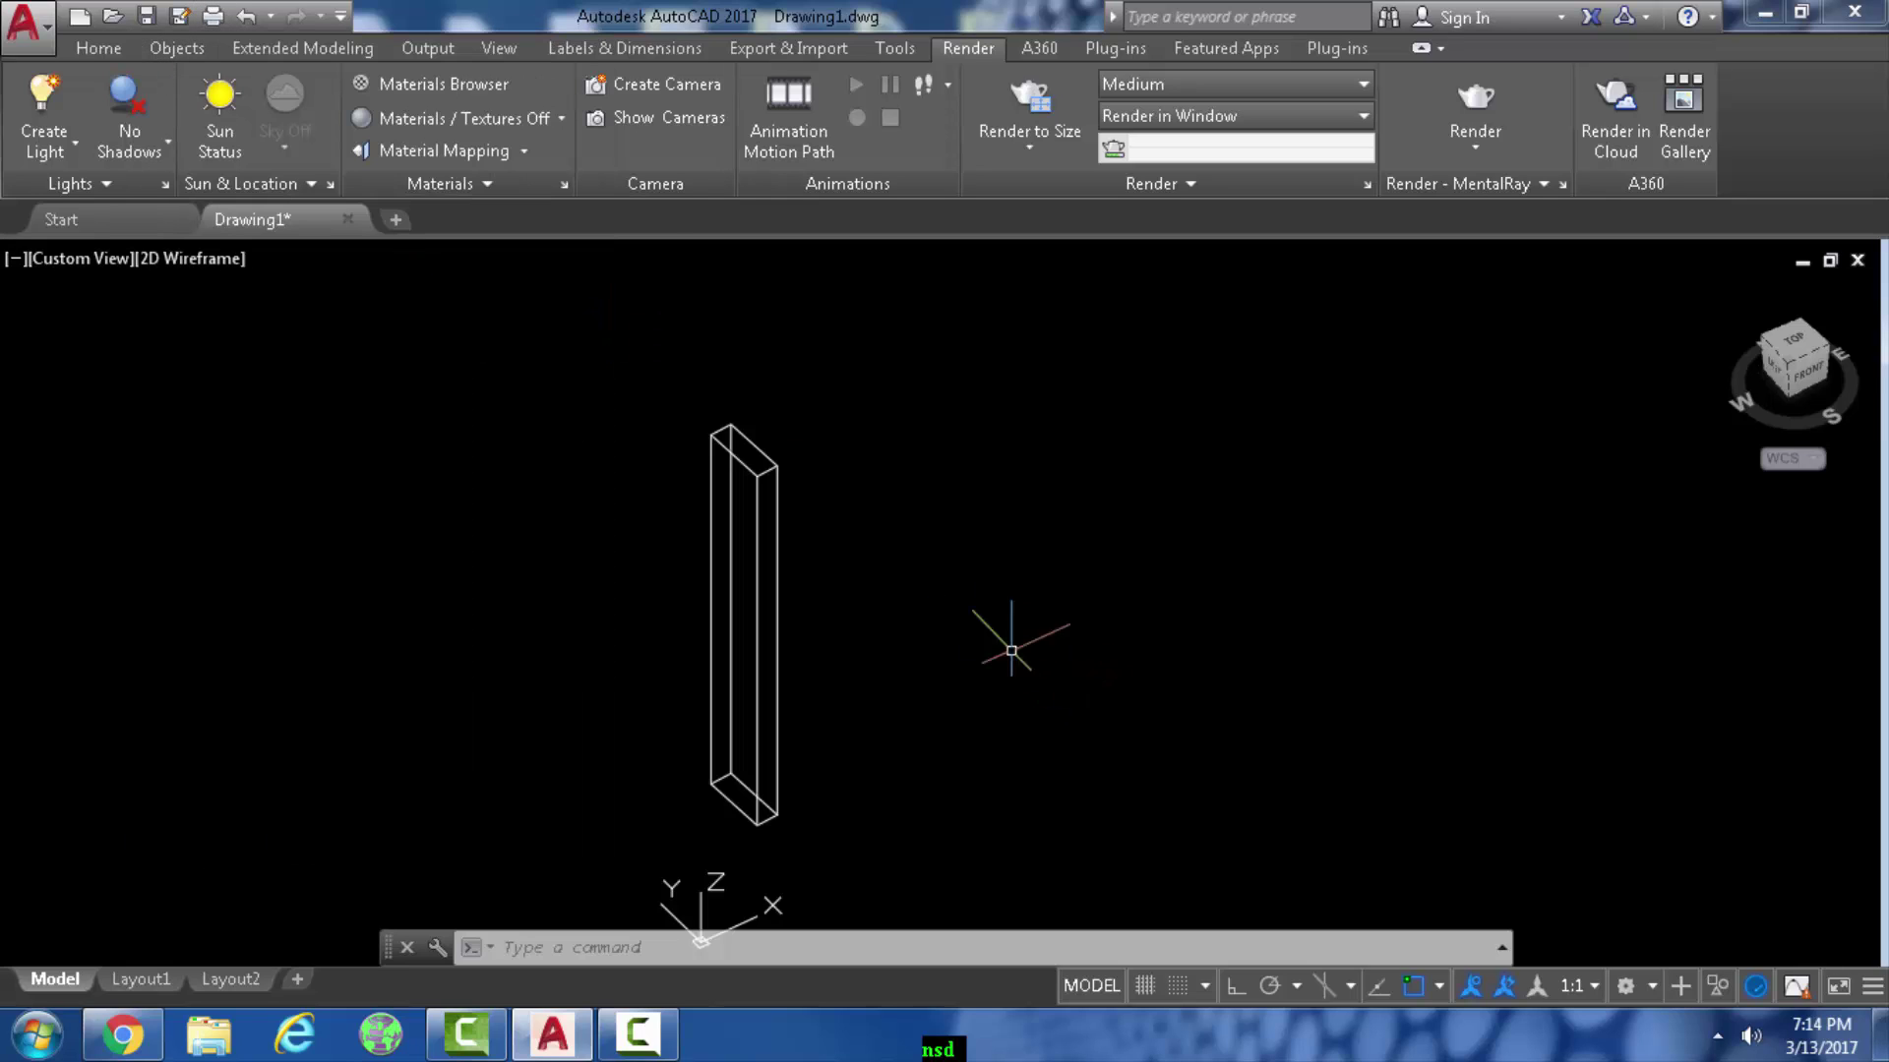
scroll(792, 680, up, 8)
scroll(795, 687, down, 5)
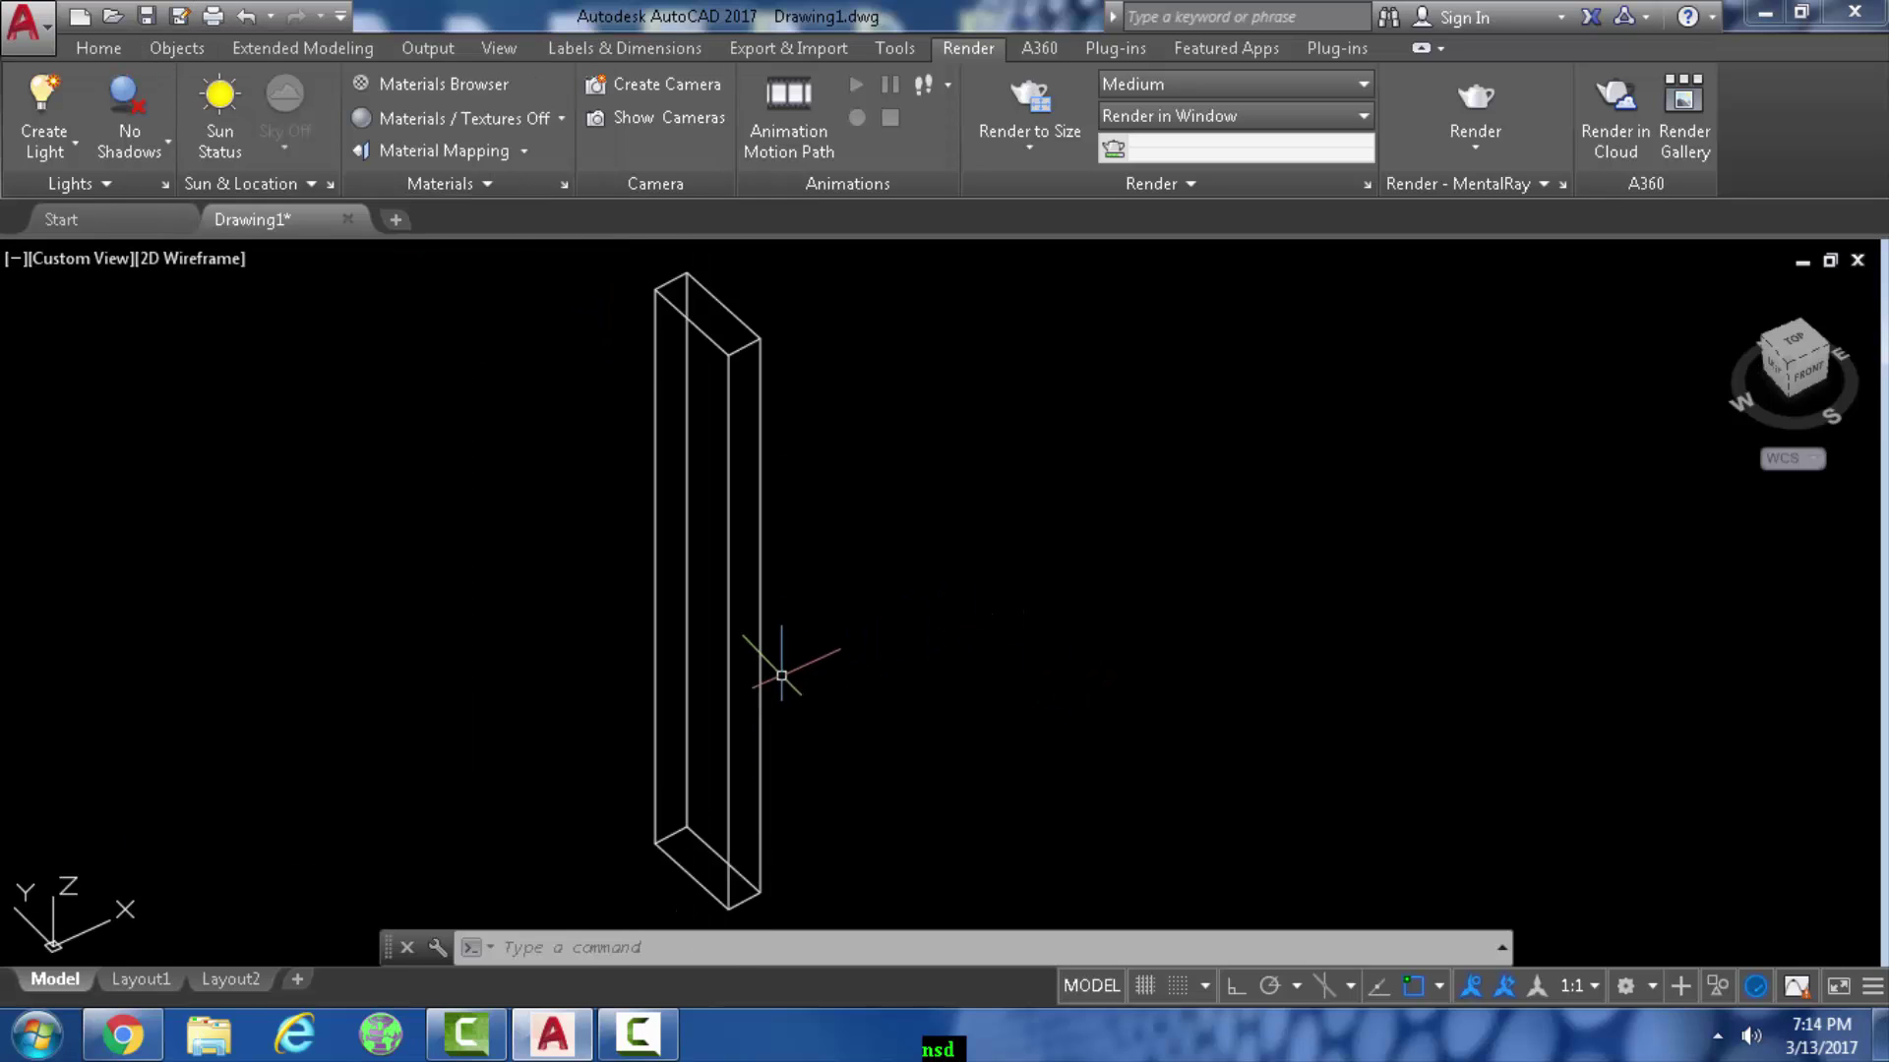
click(562, 120)
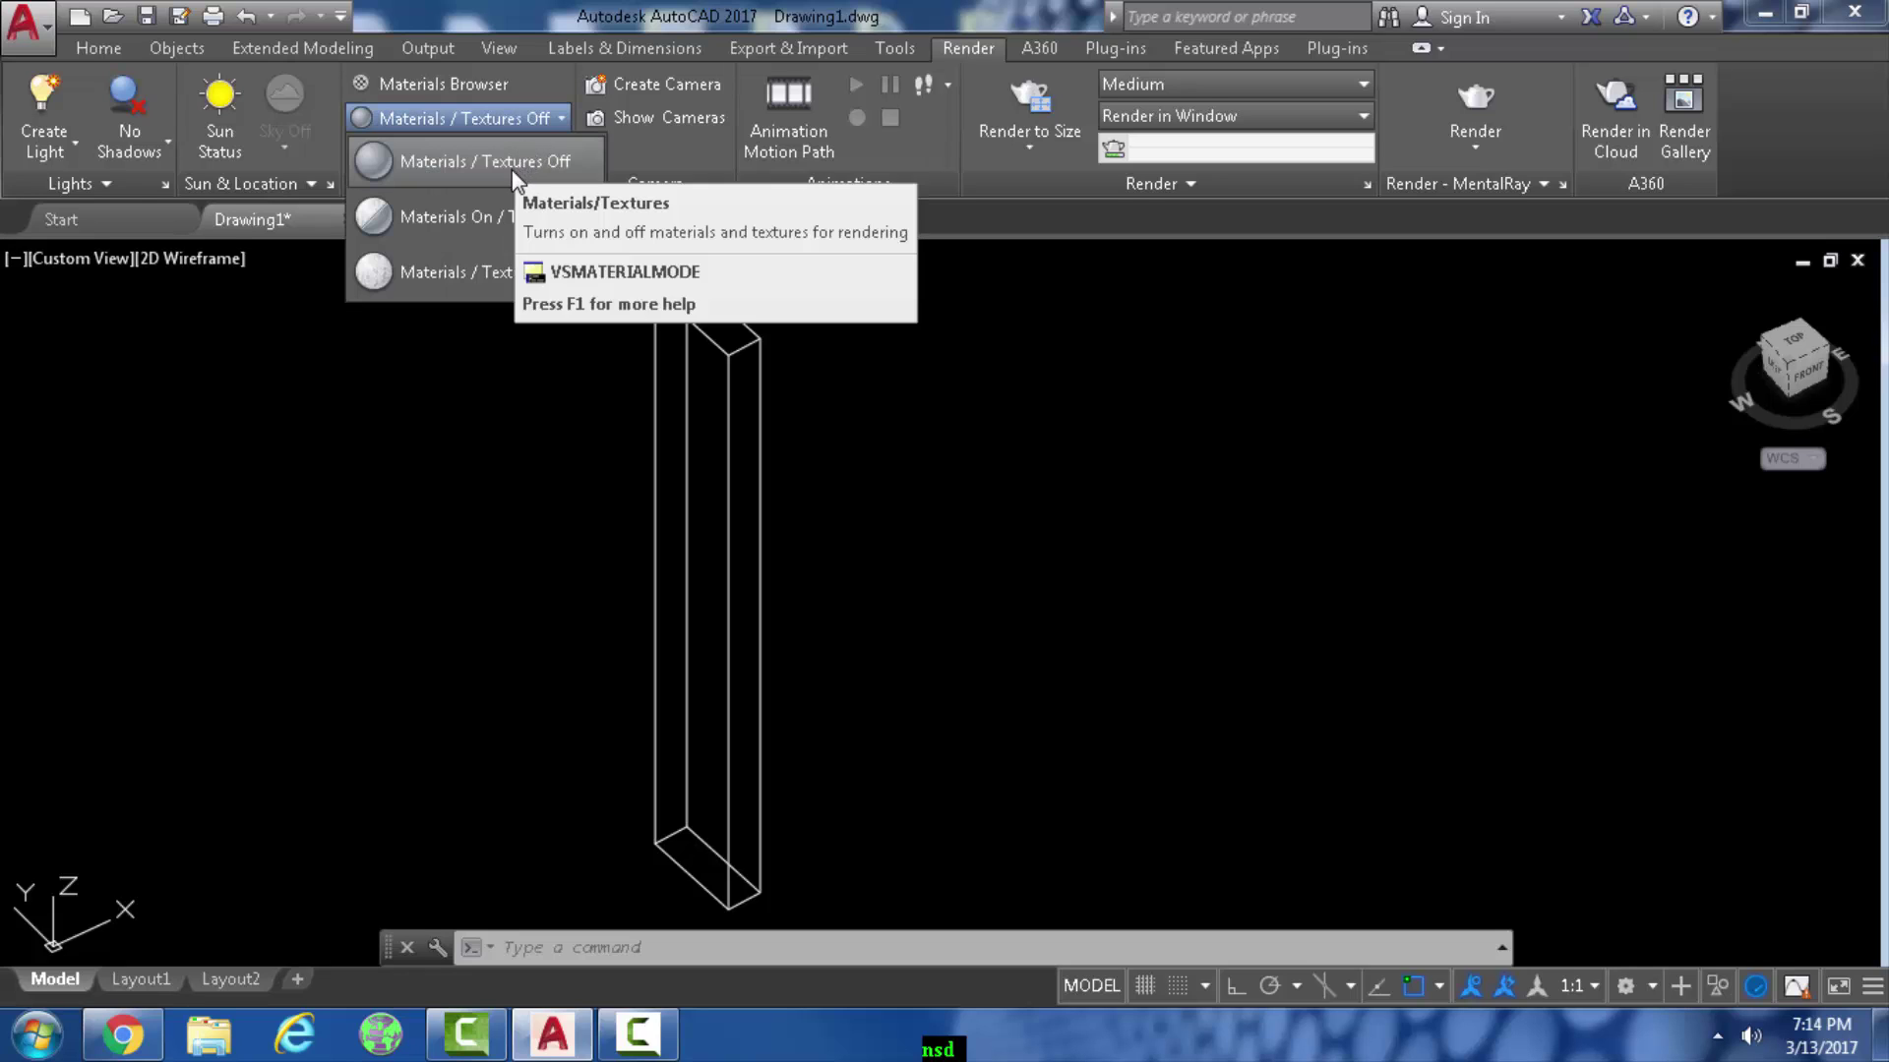
click(536, 202)
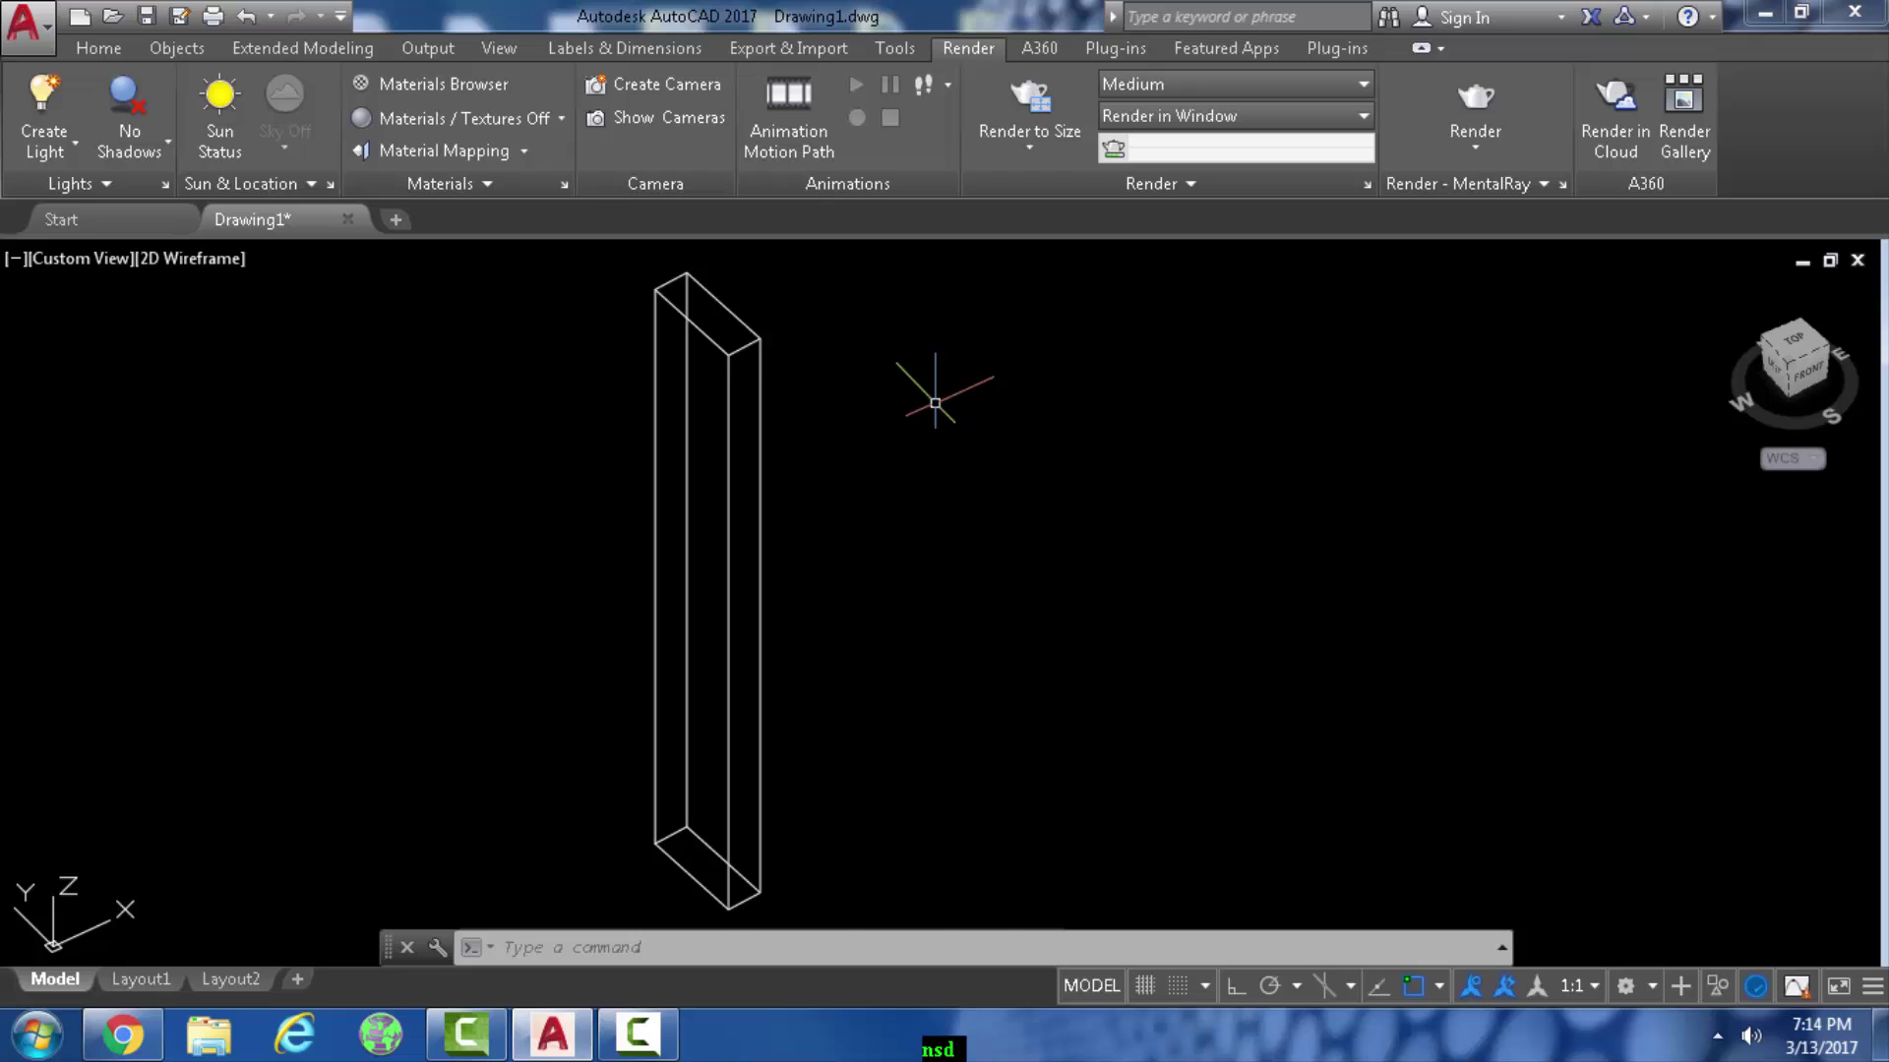
click(846, 386)
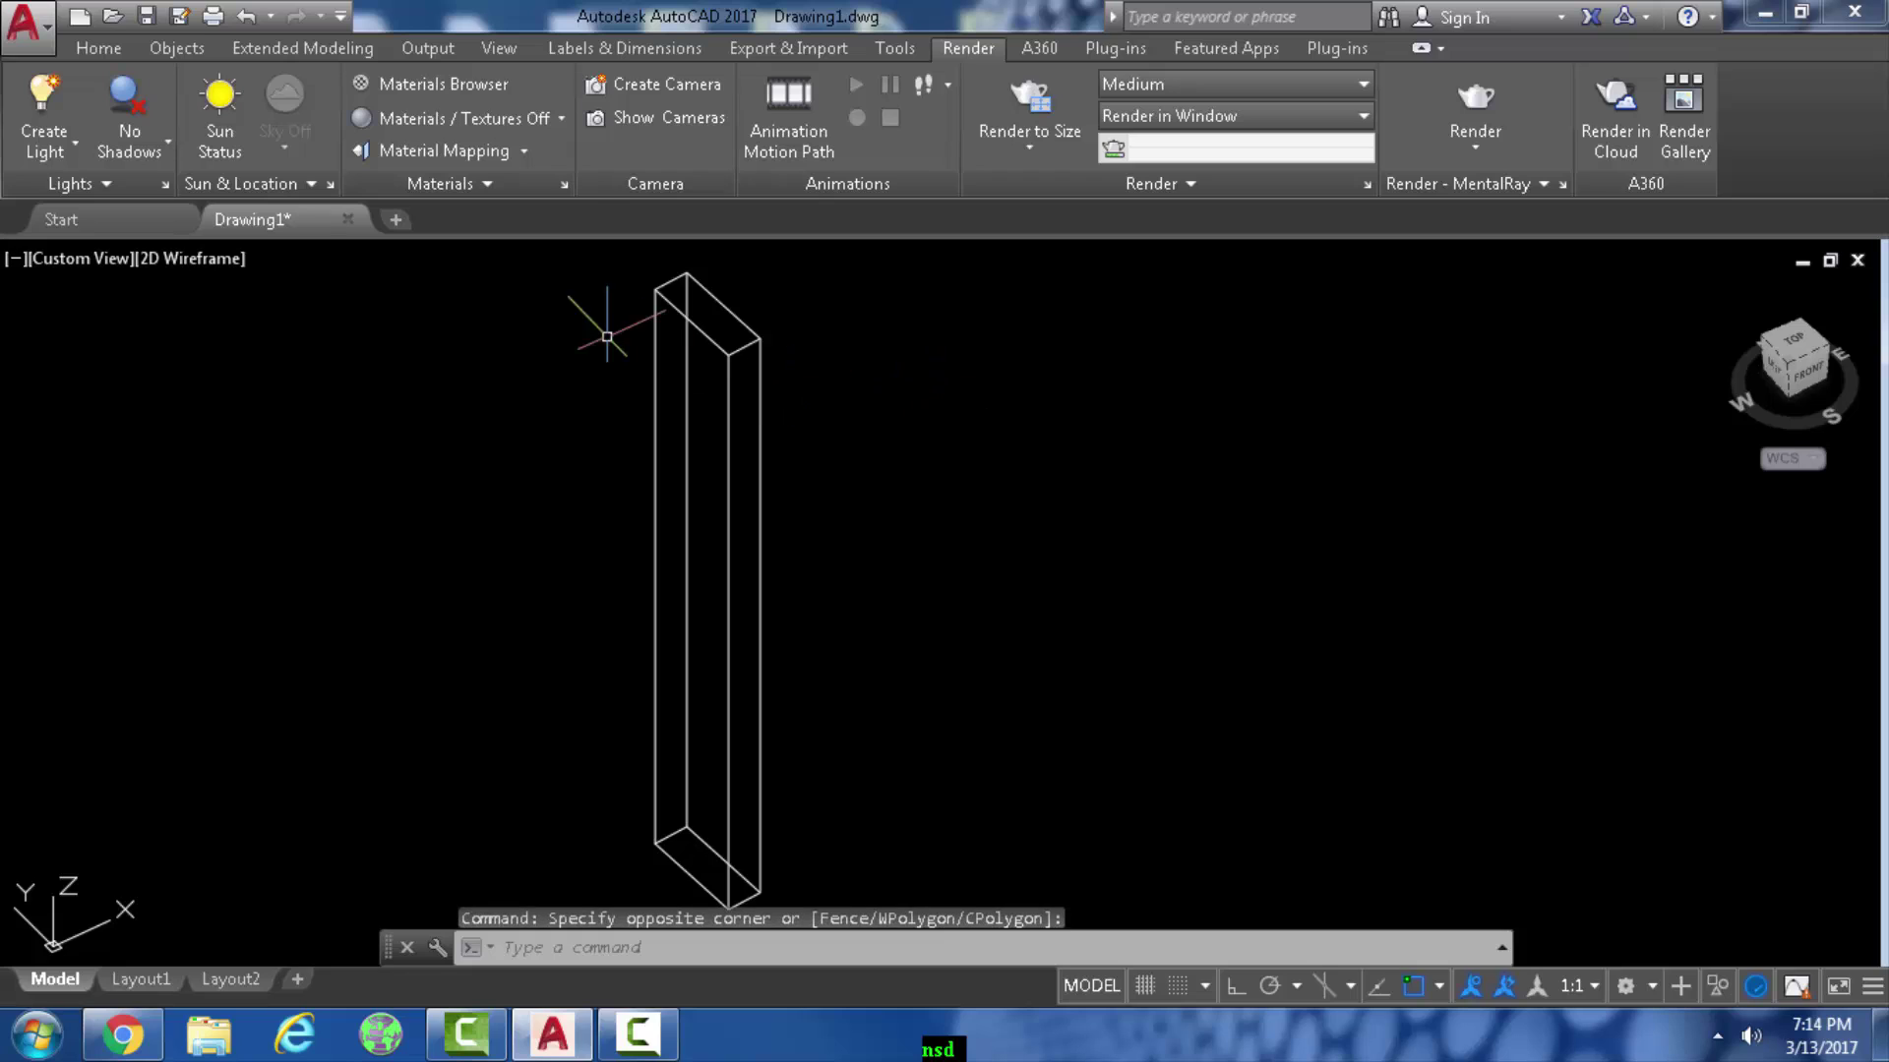
Attach the WALLX material to the WALLE layer using the attach-by-layer material options
click(484, 185)
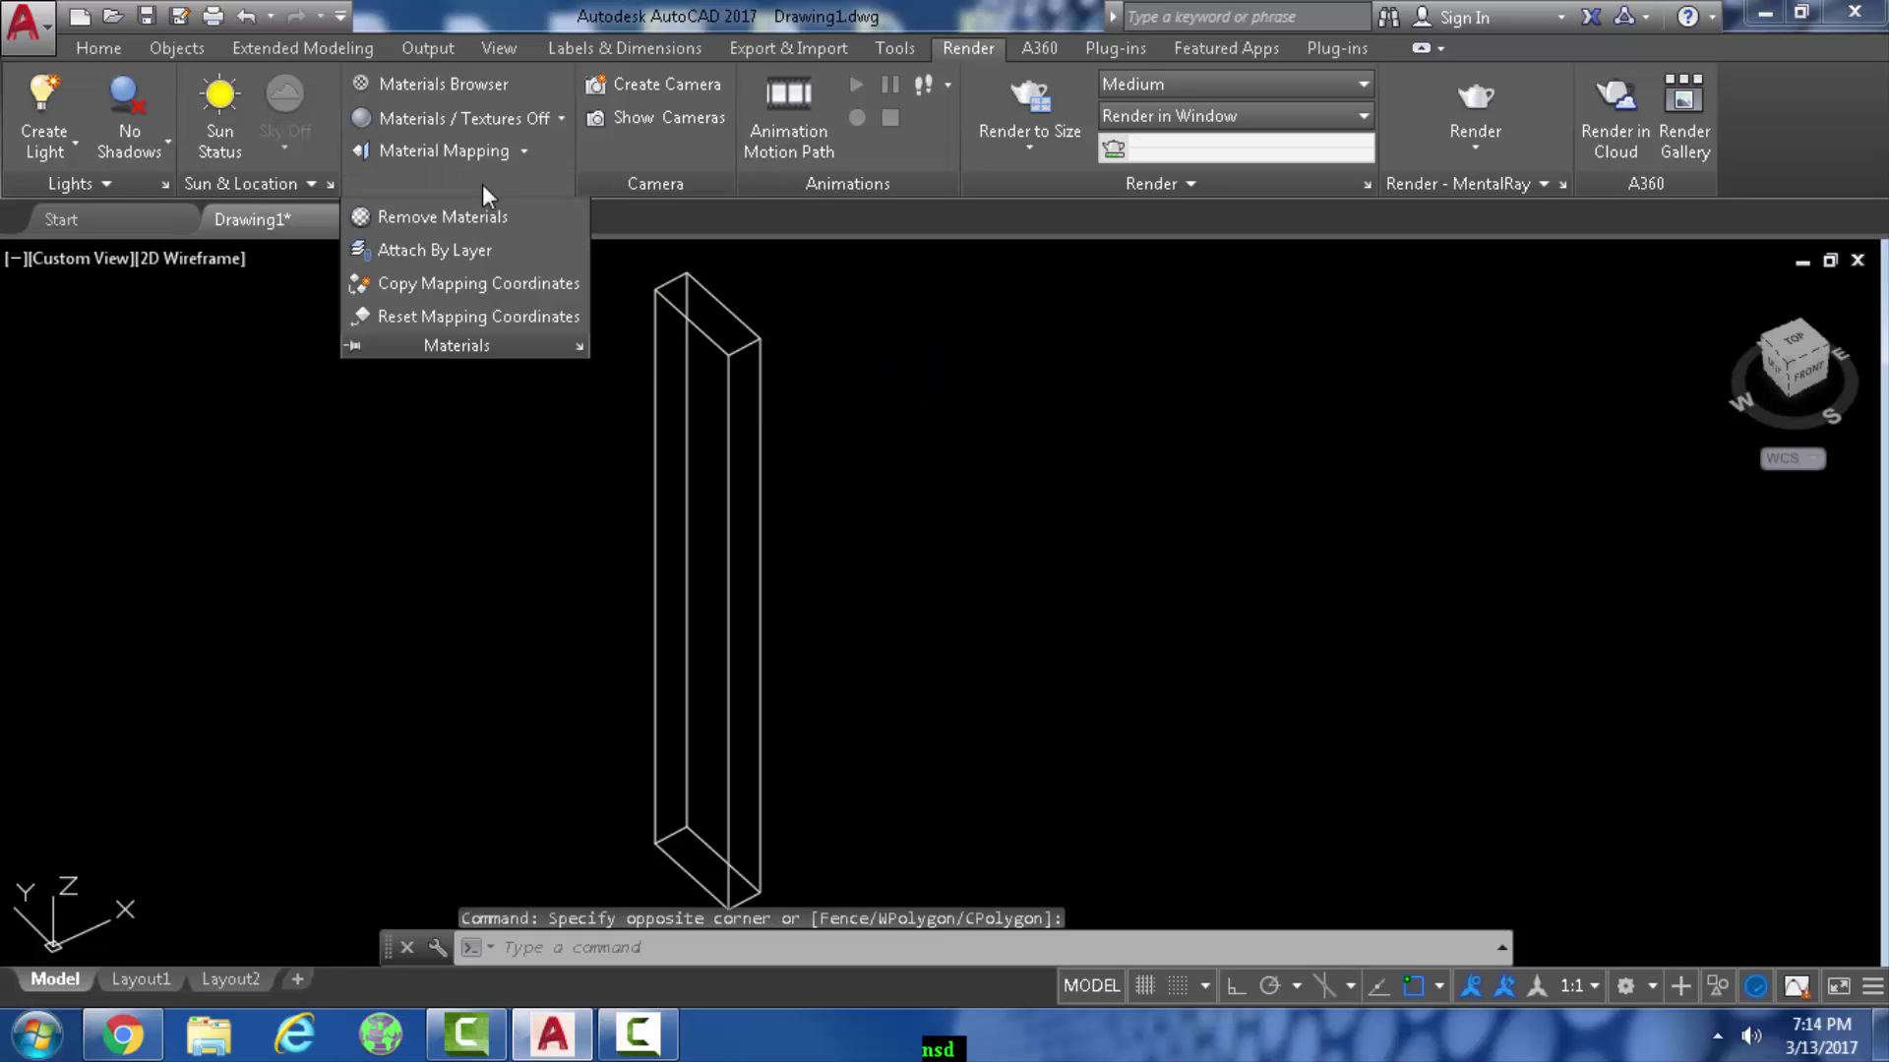
click(440, 258)
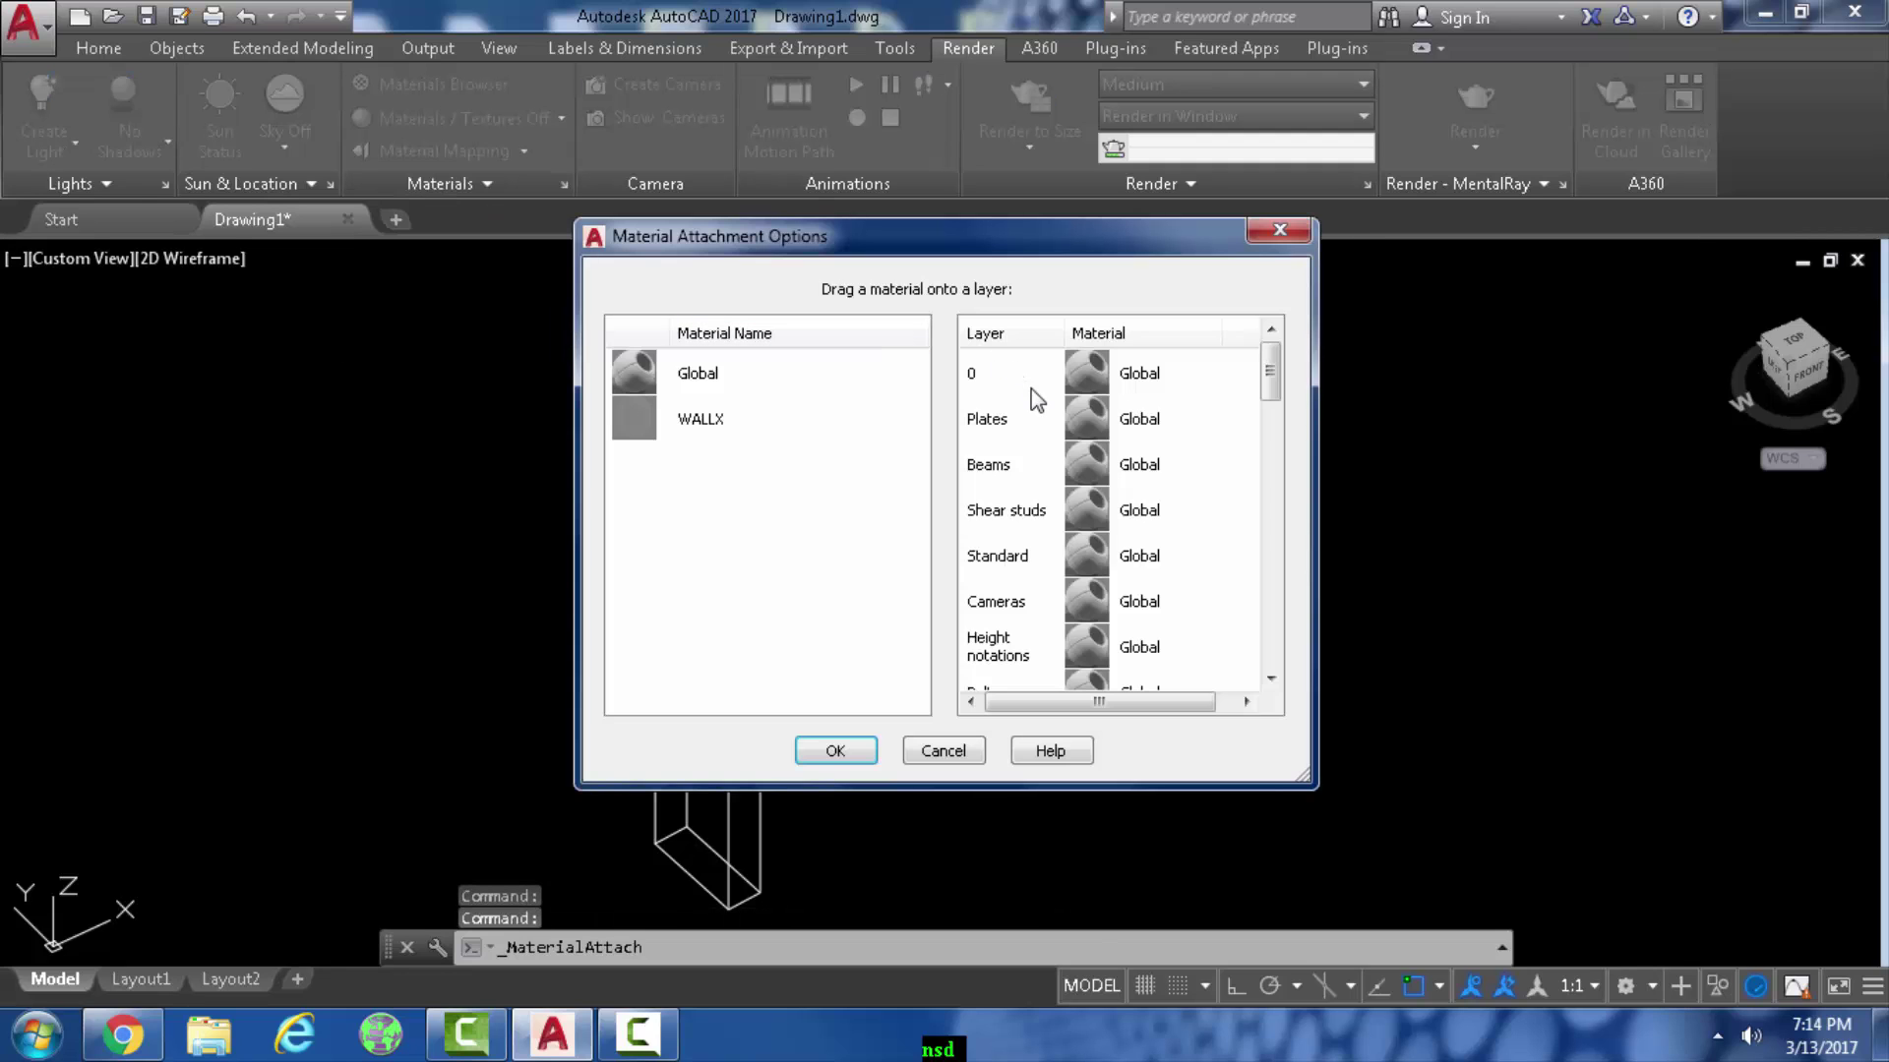
click(704, 417)
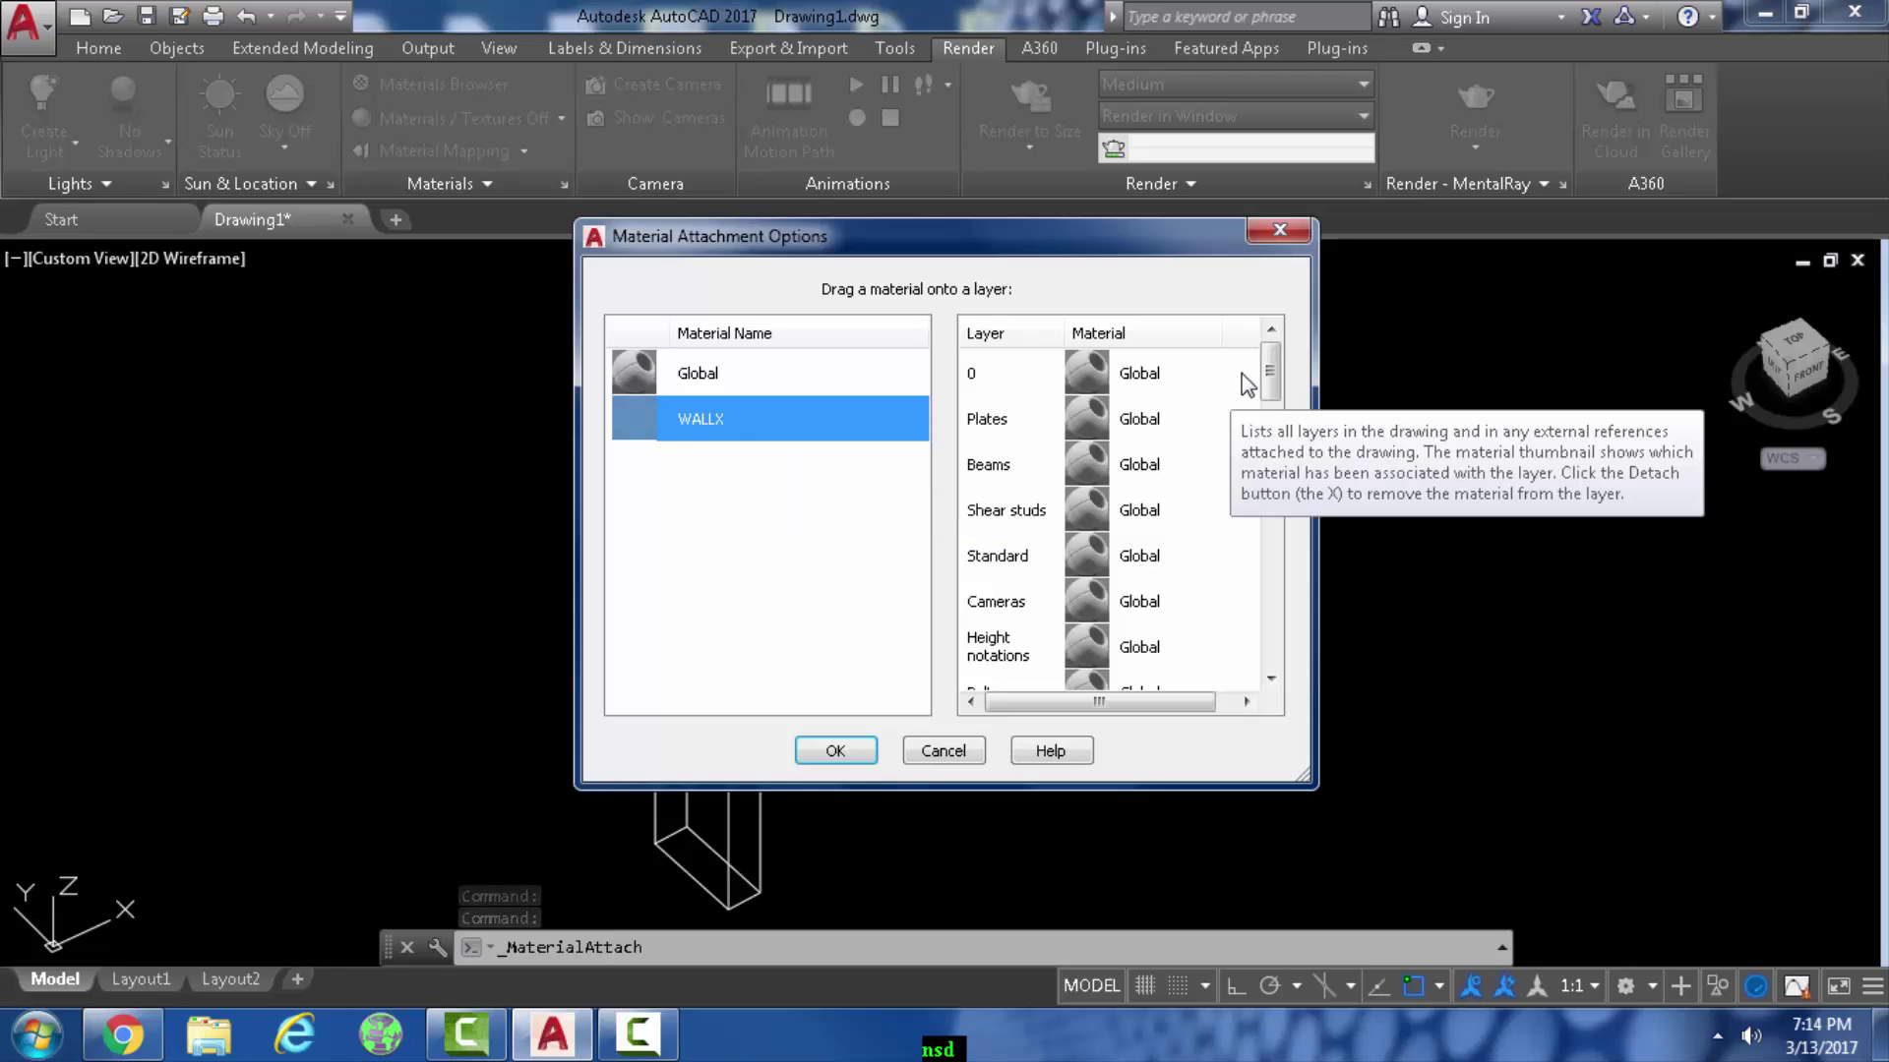
drag(1270, 388, 1270, 667)
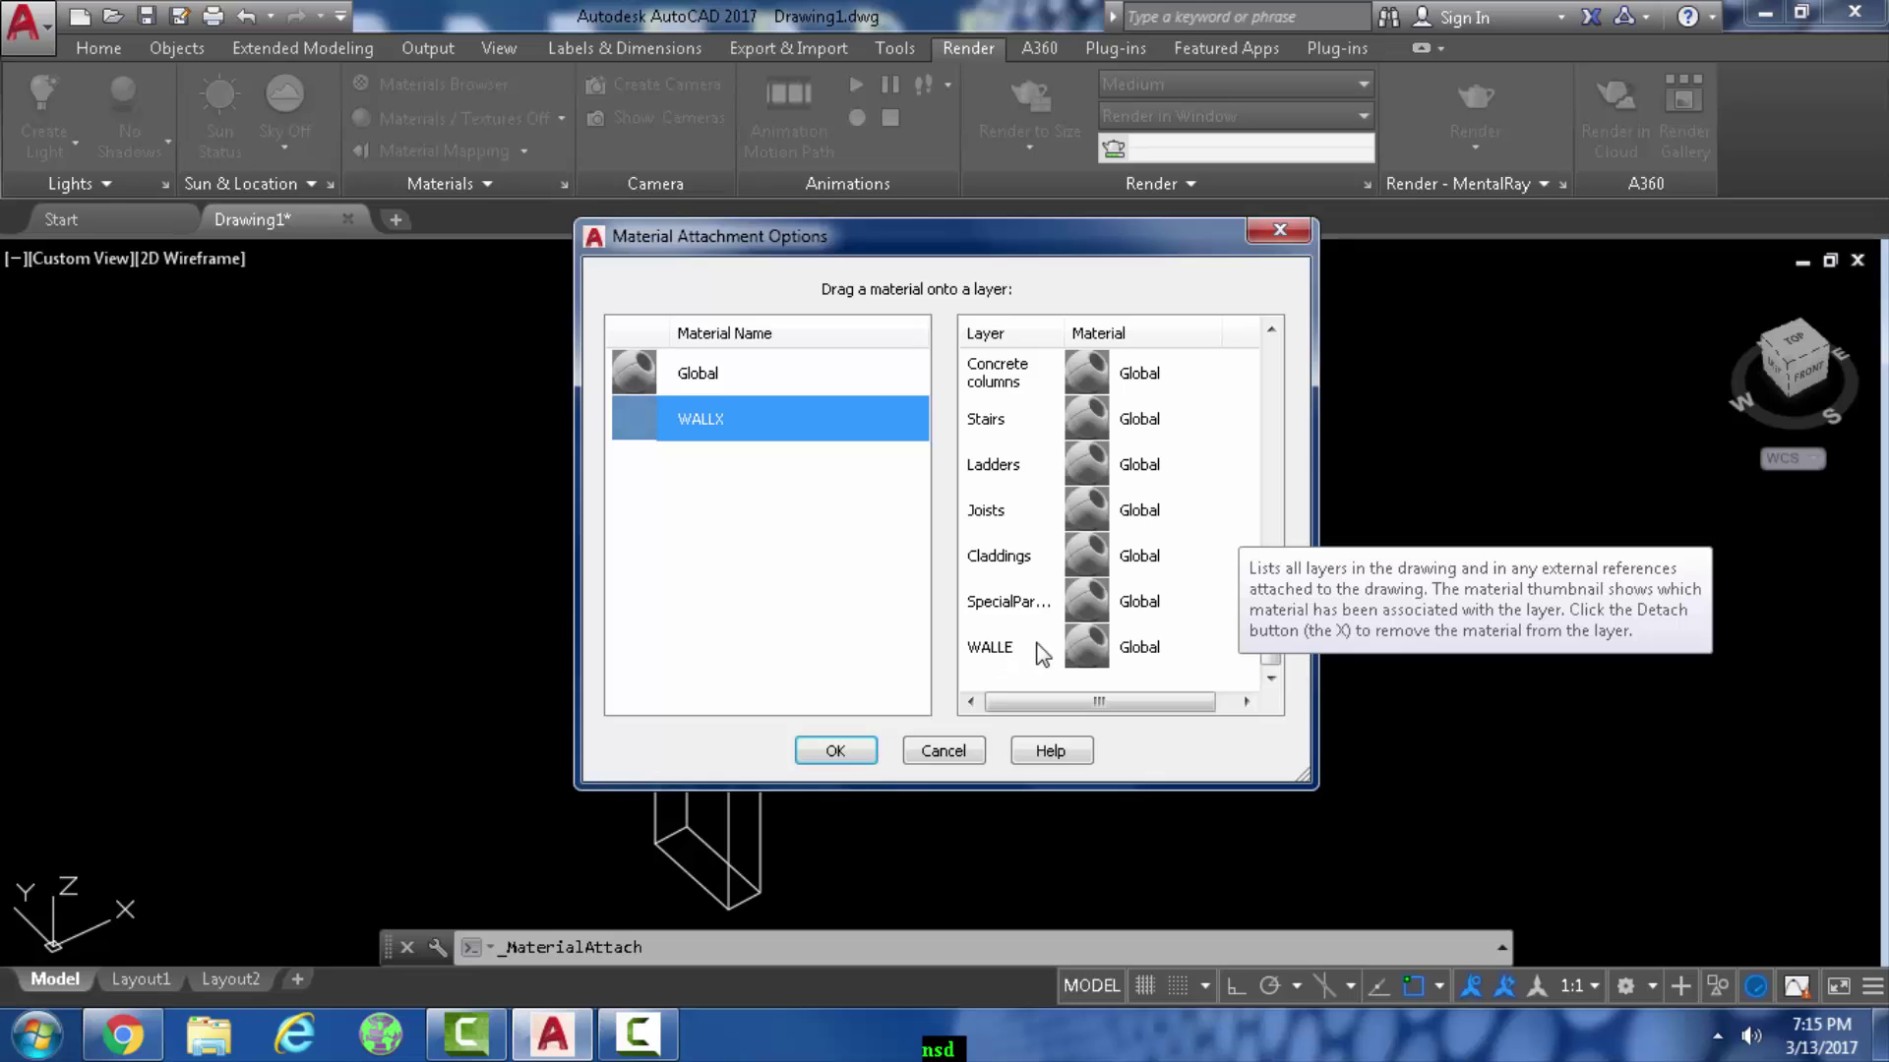
drag(669, 431, 1183, 653)
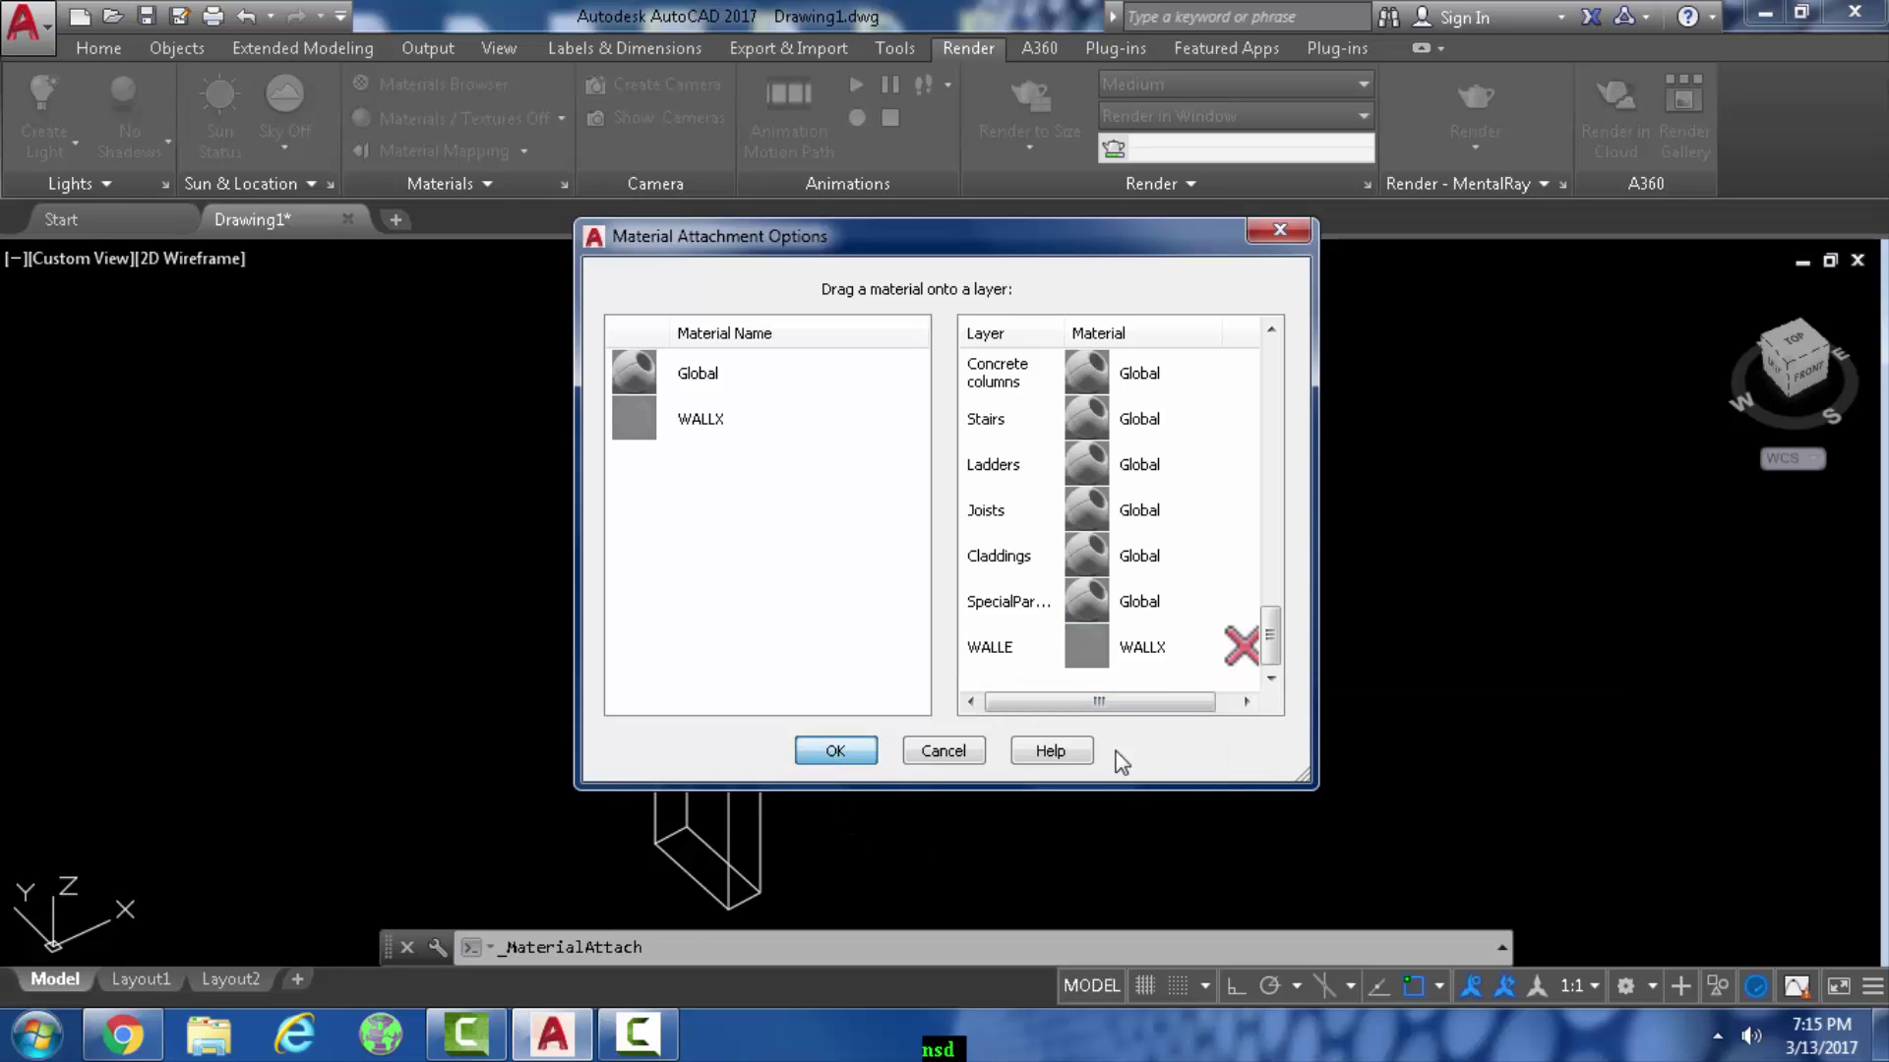
click(832, 751)
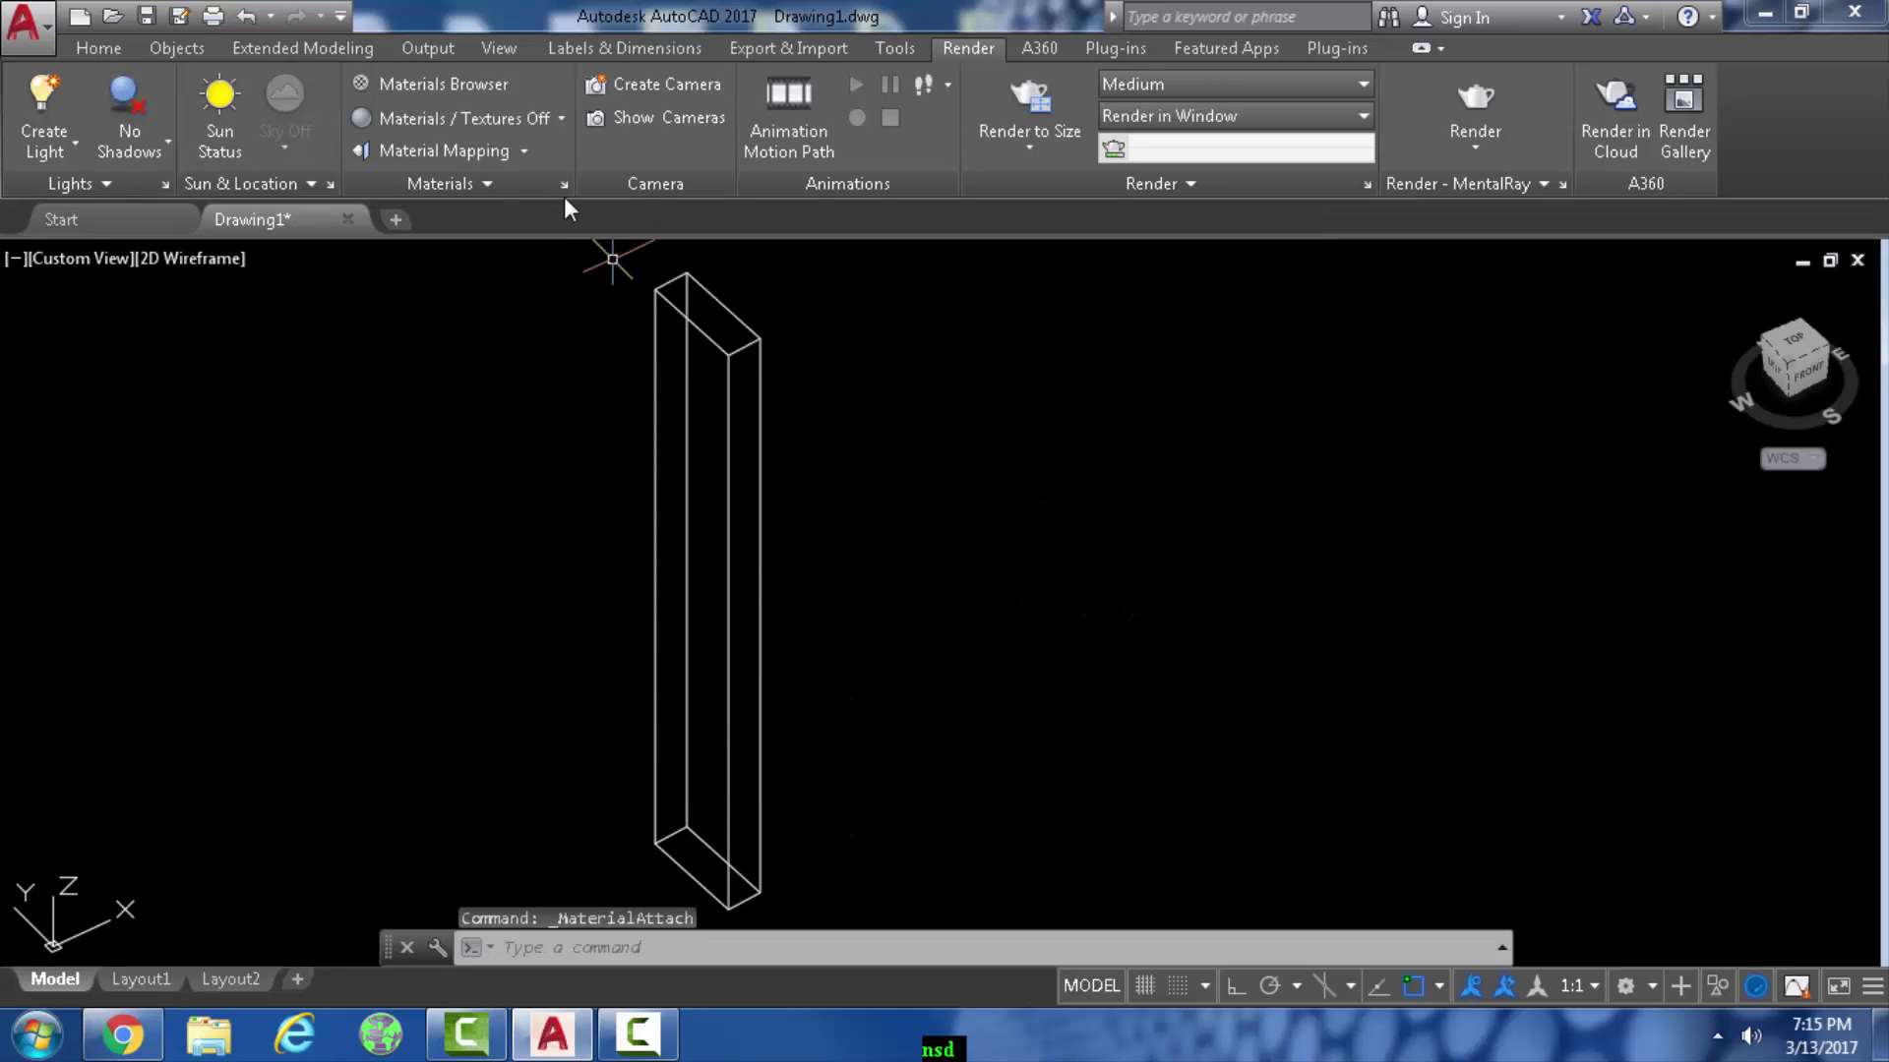
Turn on both materials and textures in the viewport to show the stucco on the wall
click(562, 119)
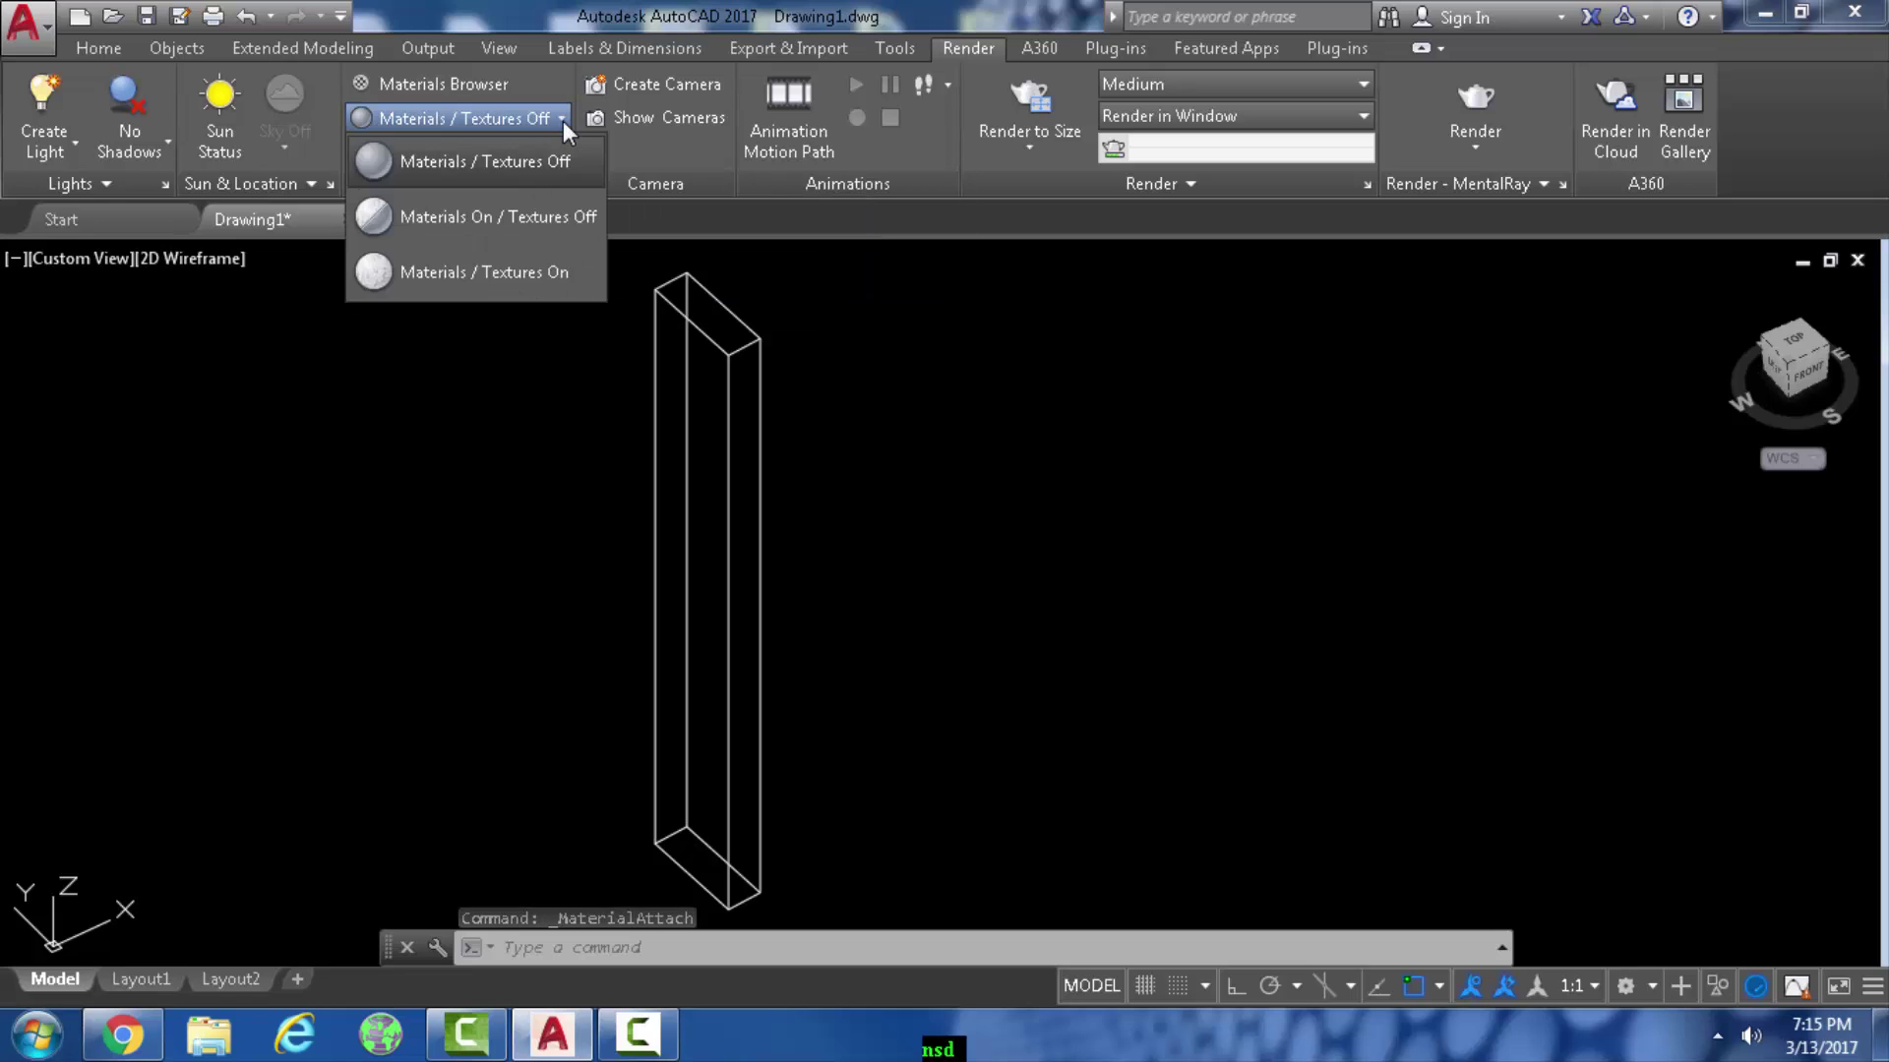
click(476, 275)
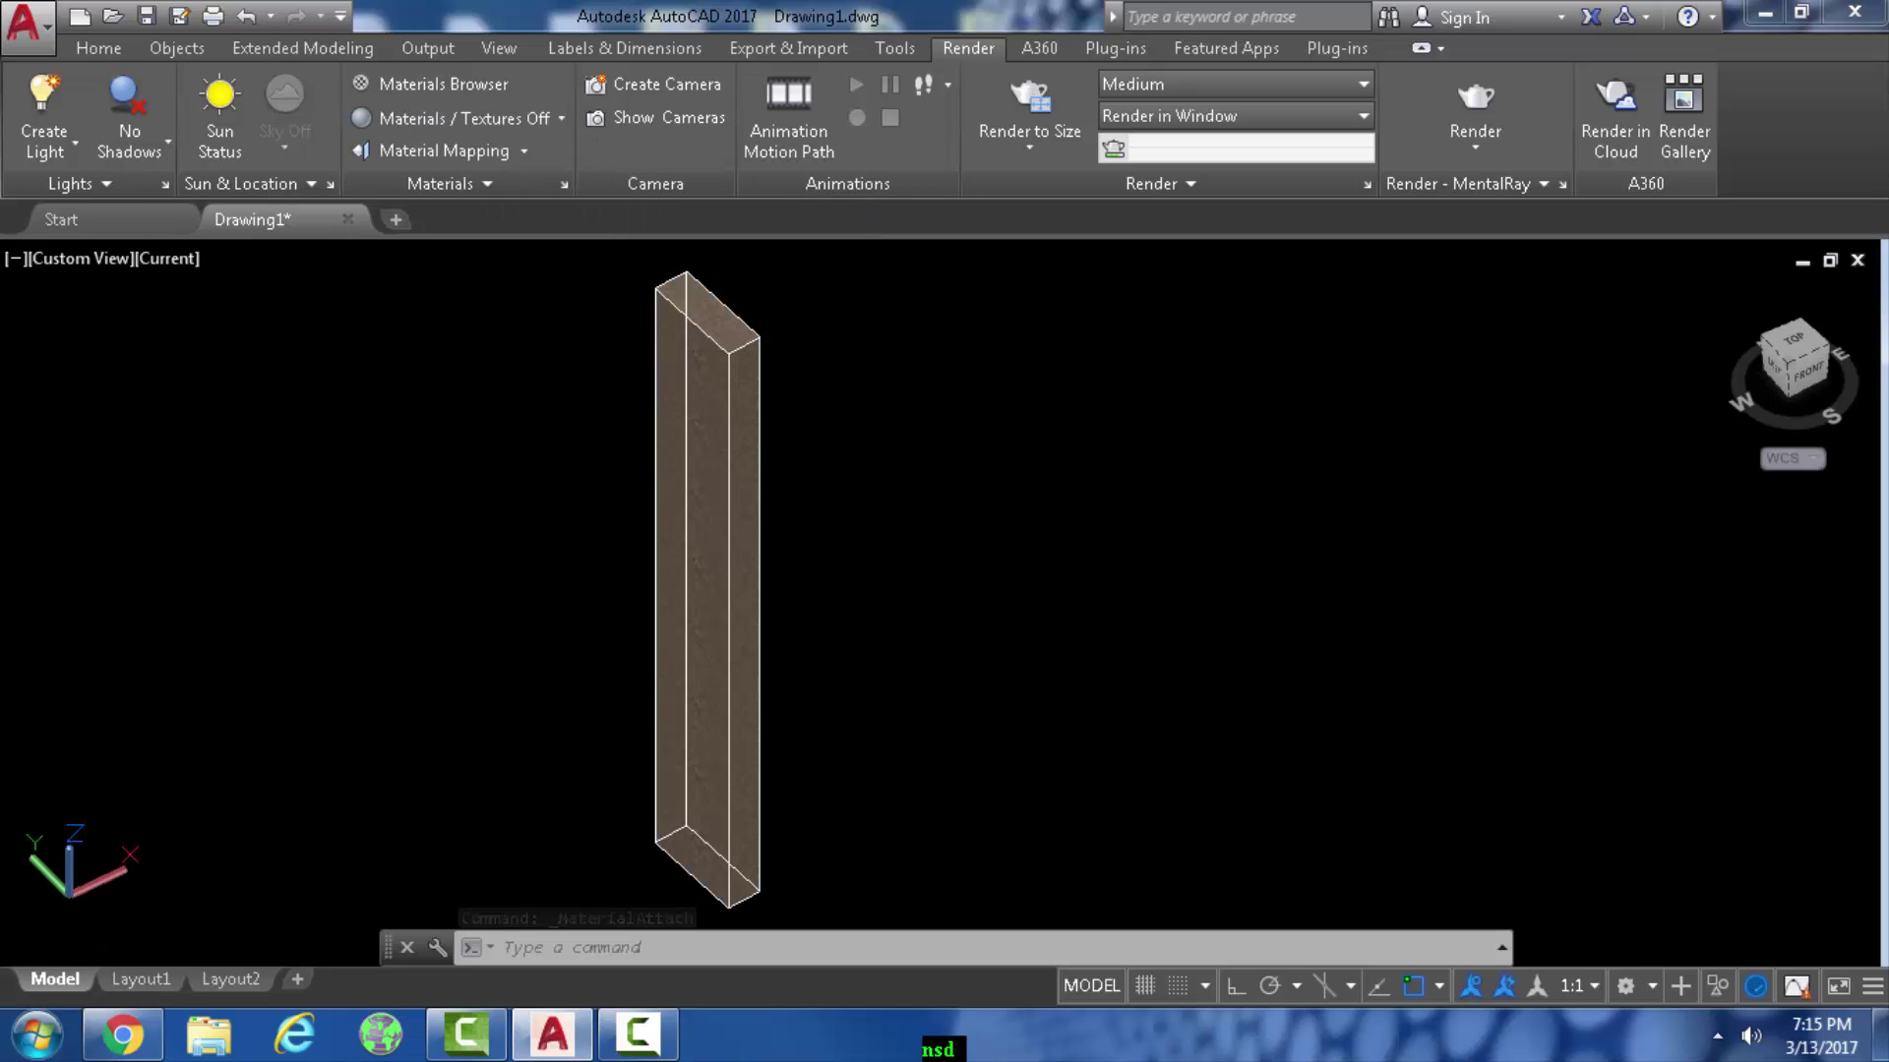
scroll(630, 736, up, 5)
scroll(675, 662, down, 3)
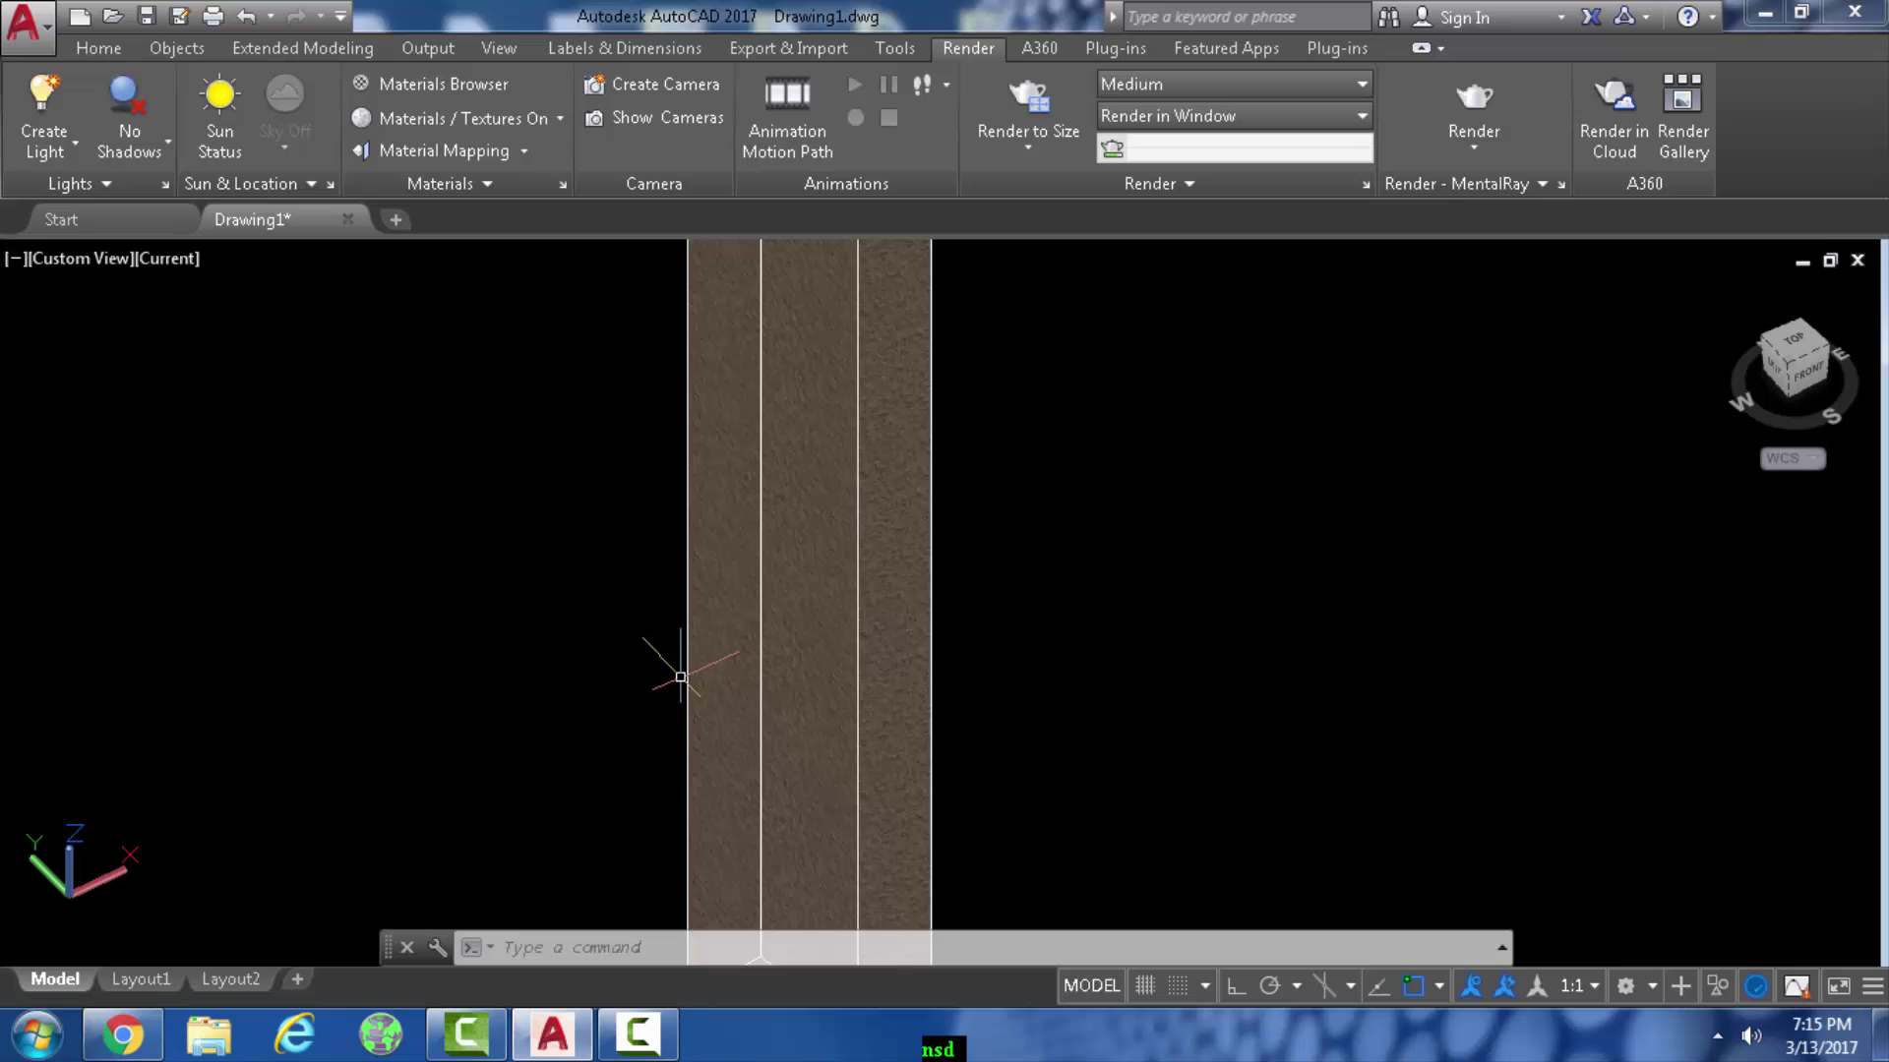
scroll(750, 590, up, 4)
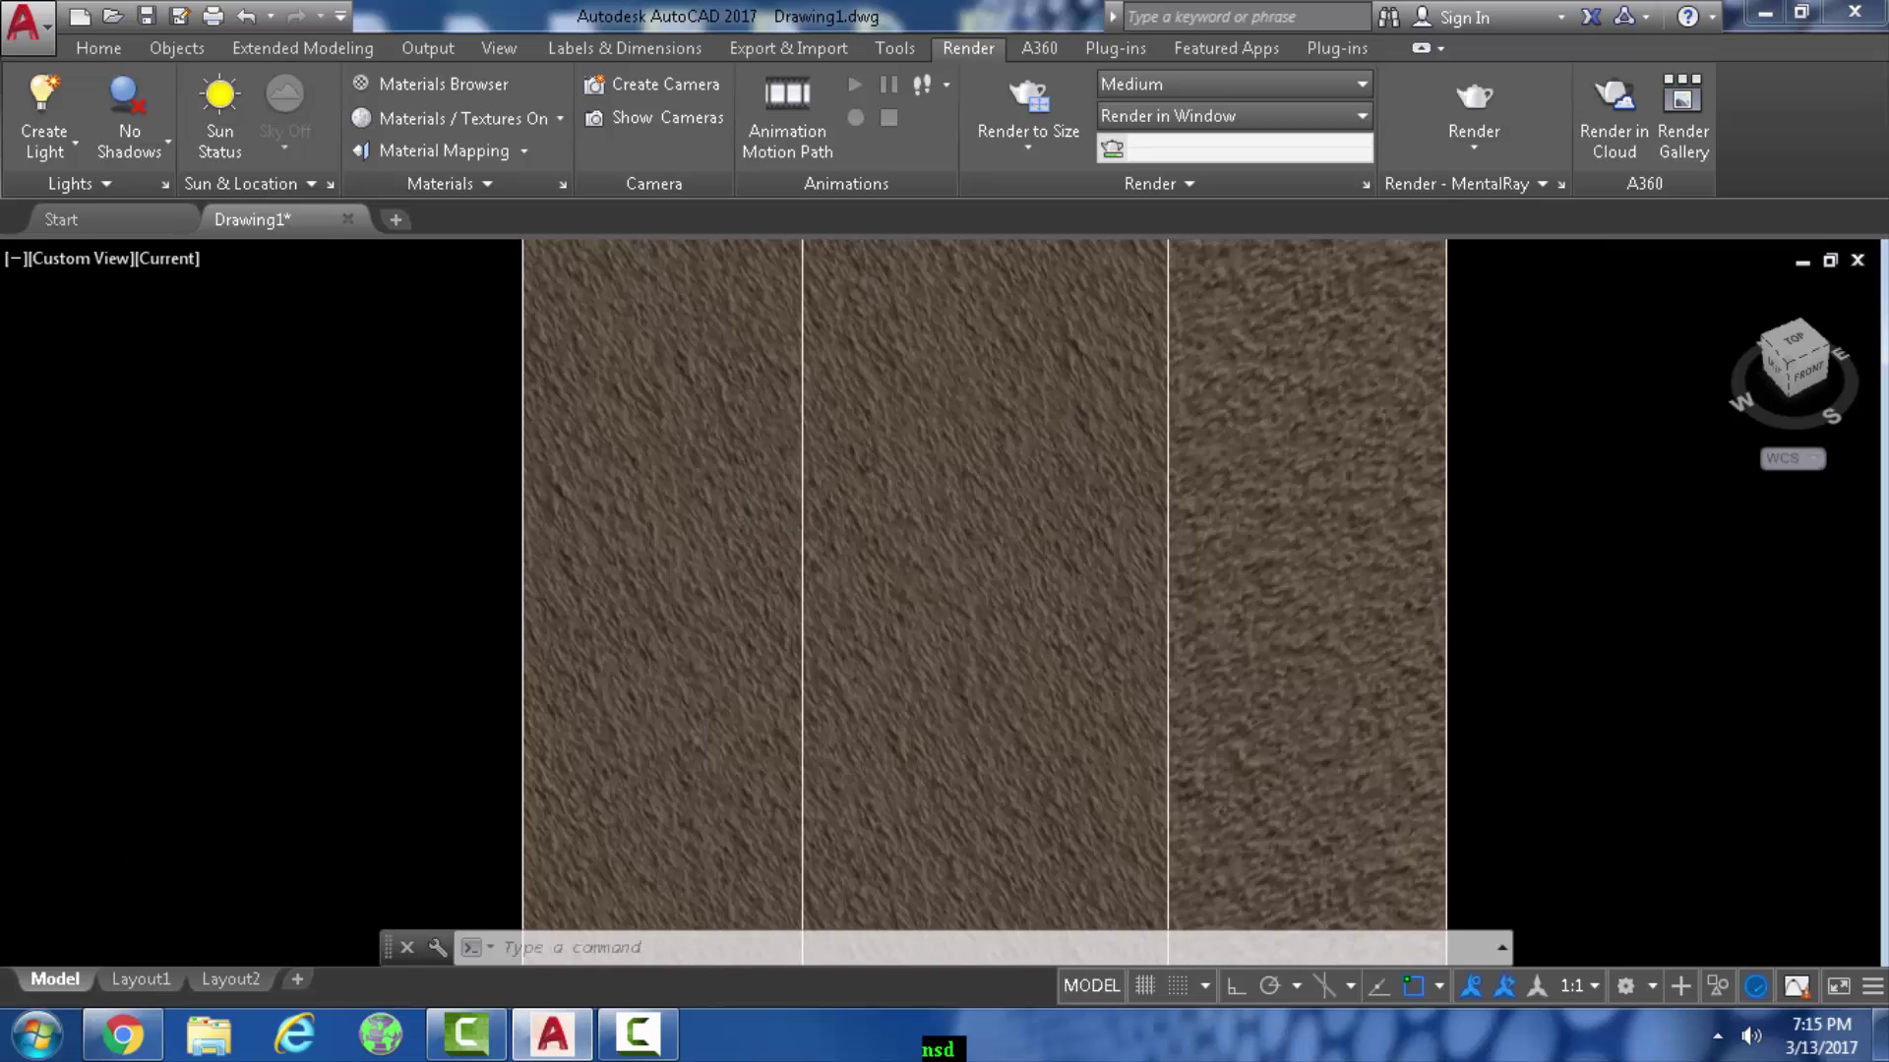
Render a close-up corner view of the textured wall at 1280 x 1024 px (SXGA) in the render window
shift+middle_drag(767, 578, 801, 611)
scroll(827, 594, up, 3)
scroll(846, 638, down, 2)
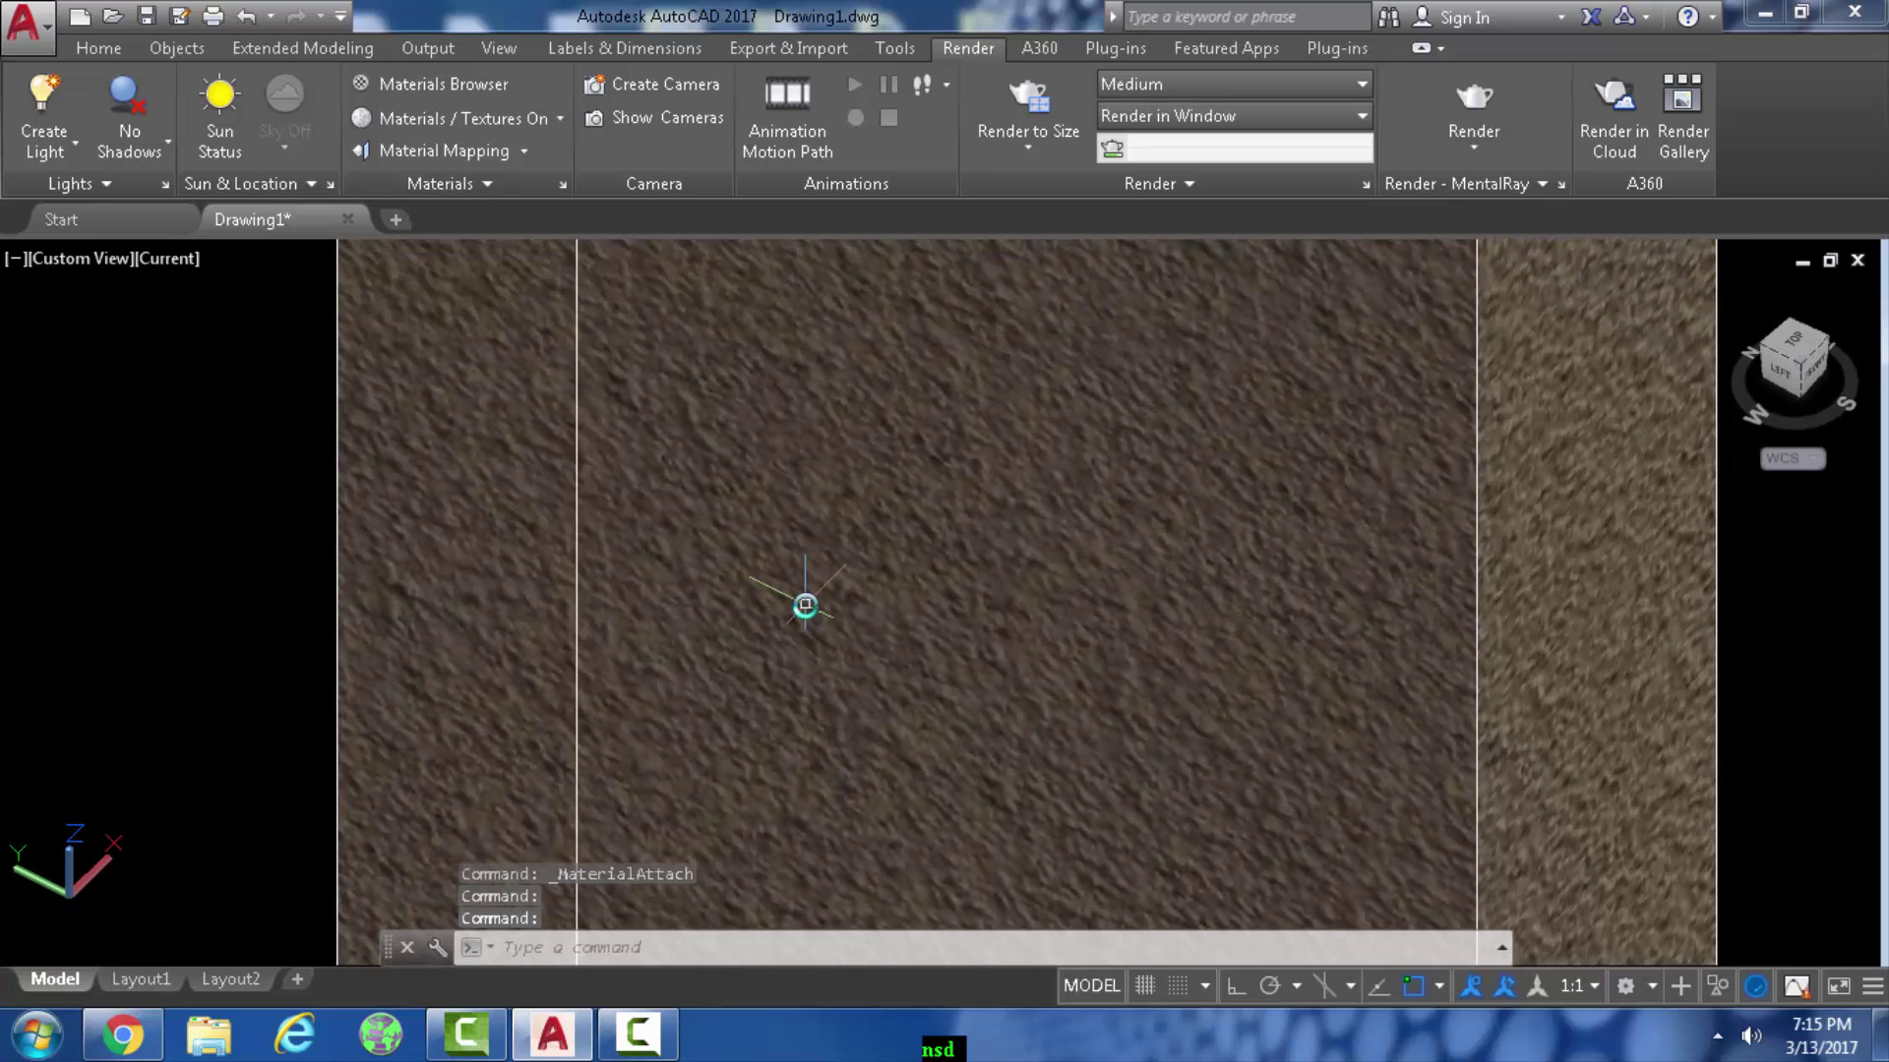
click(1036, 159)
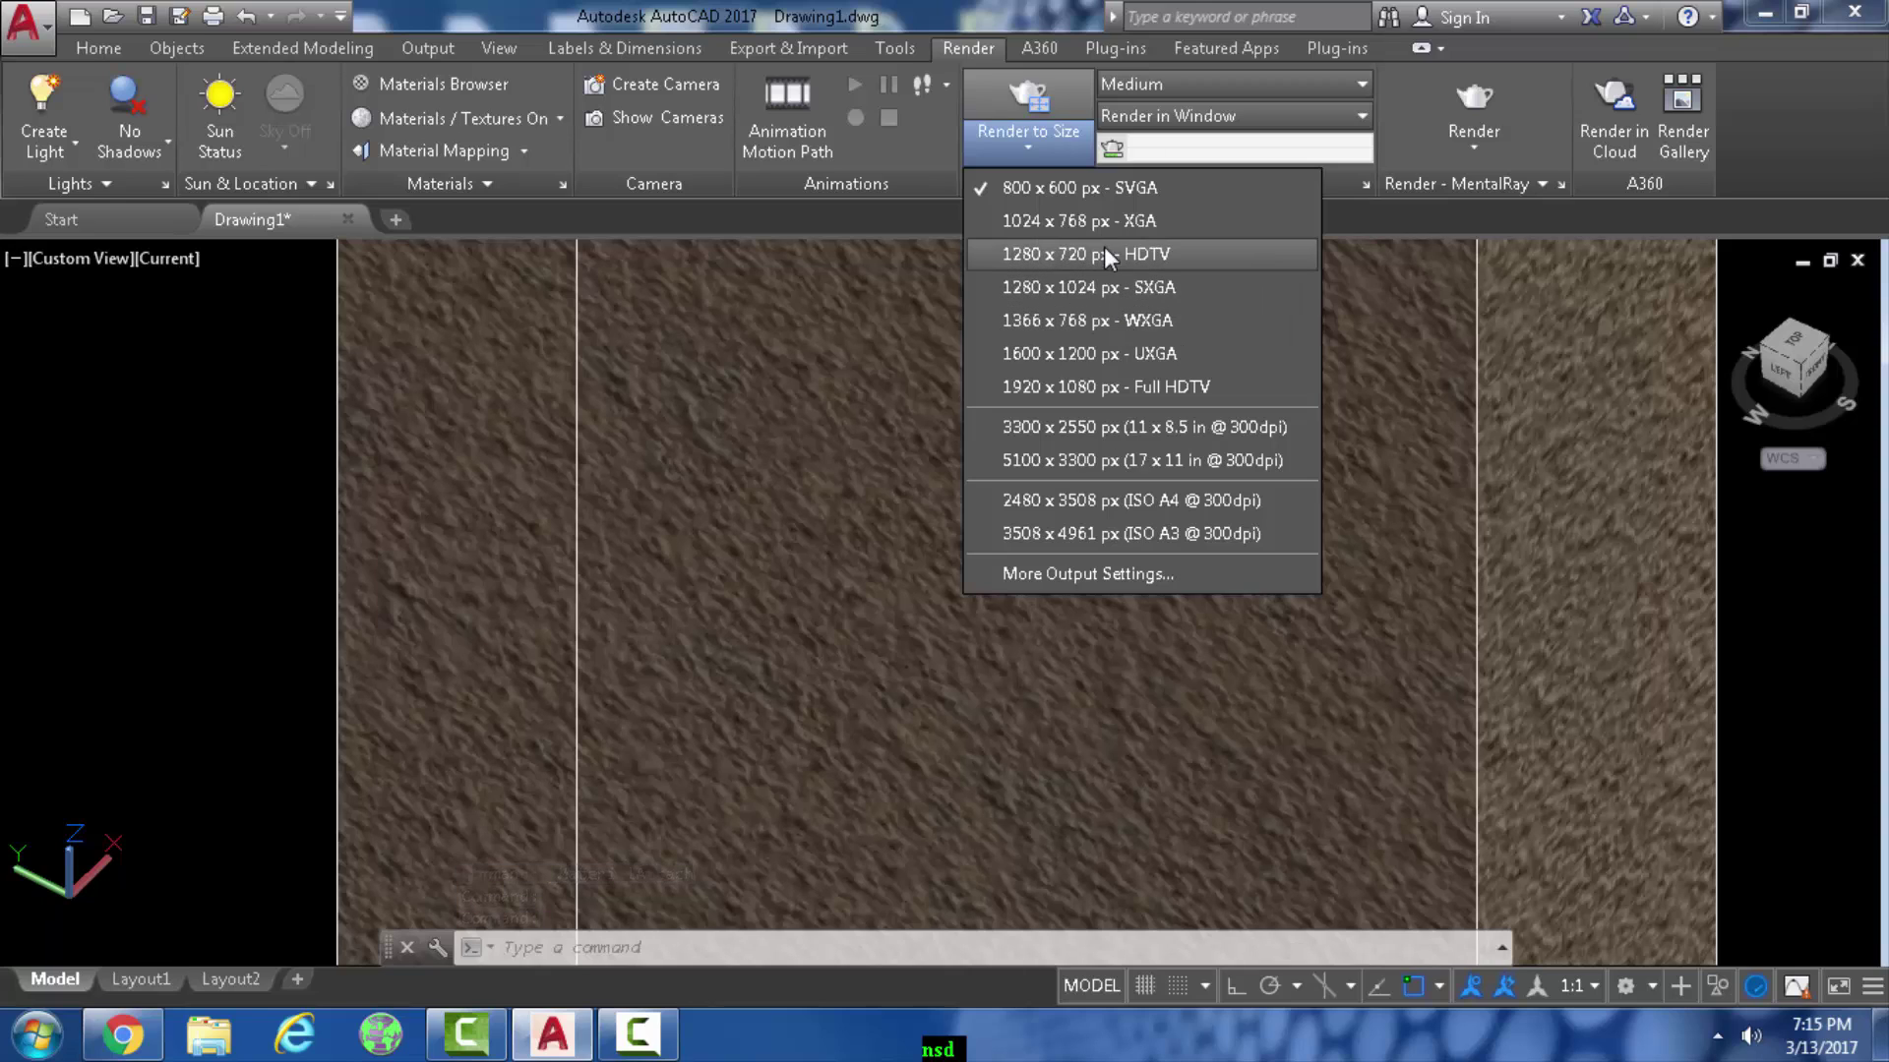
click(1096, 276)
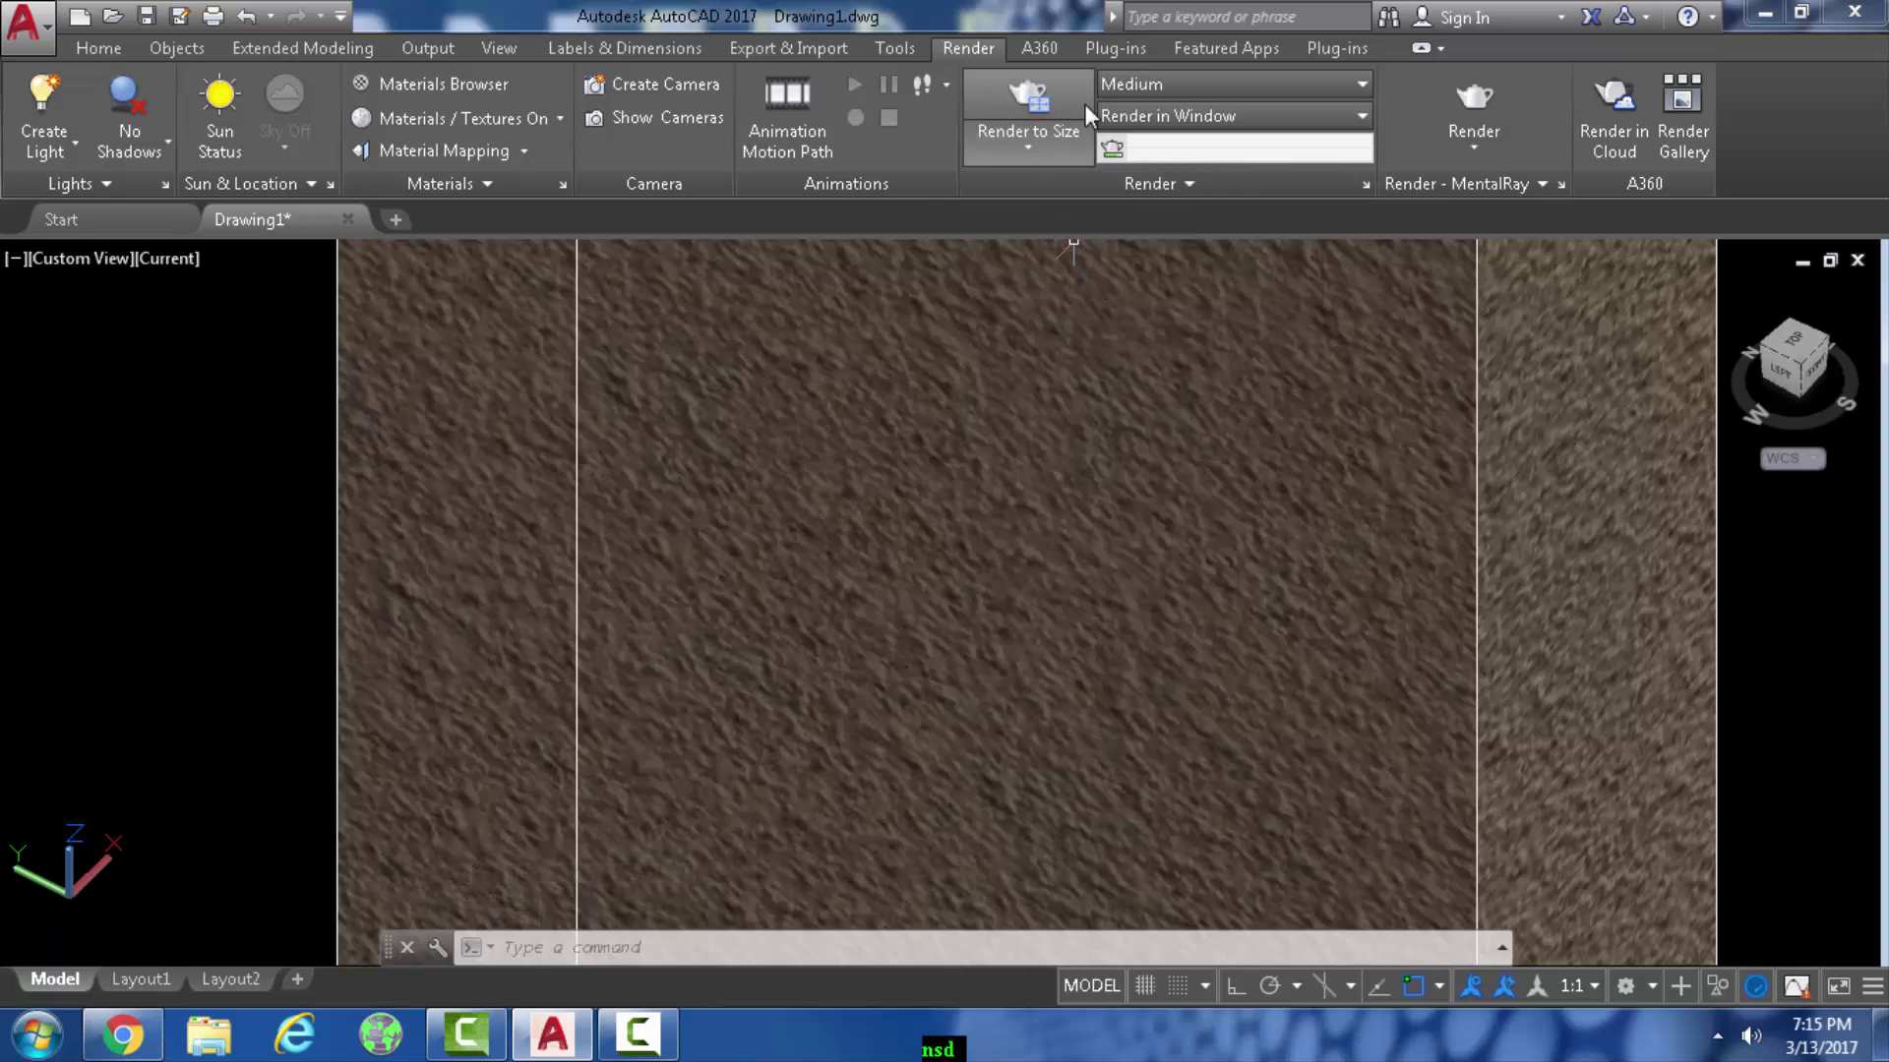
click(1028, 102)
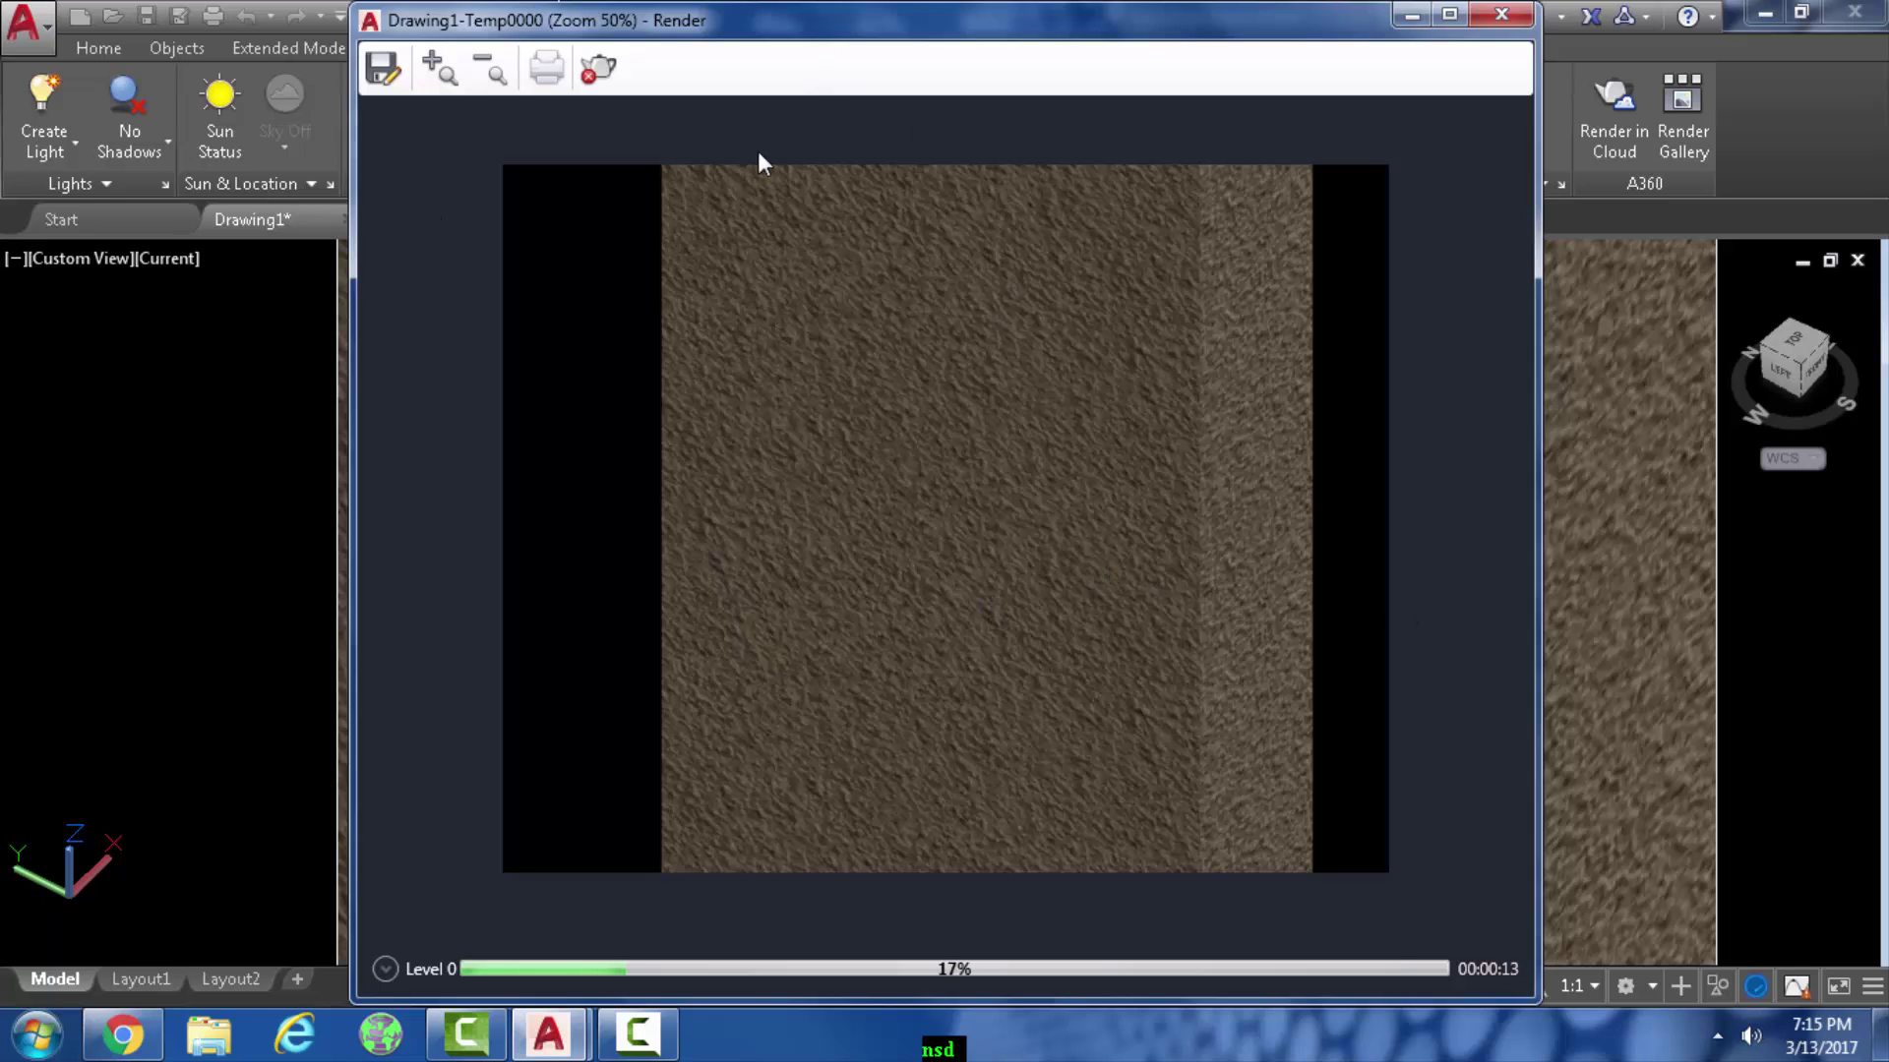
Open the render output file dialog, cancel it without saving, and close the render window
click(385, 71)
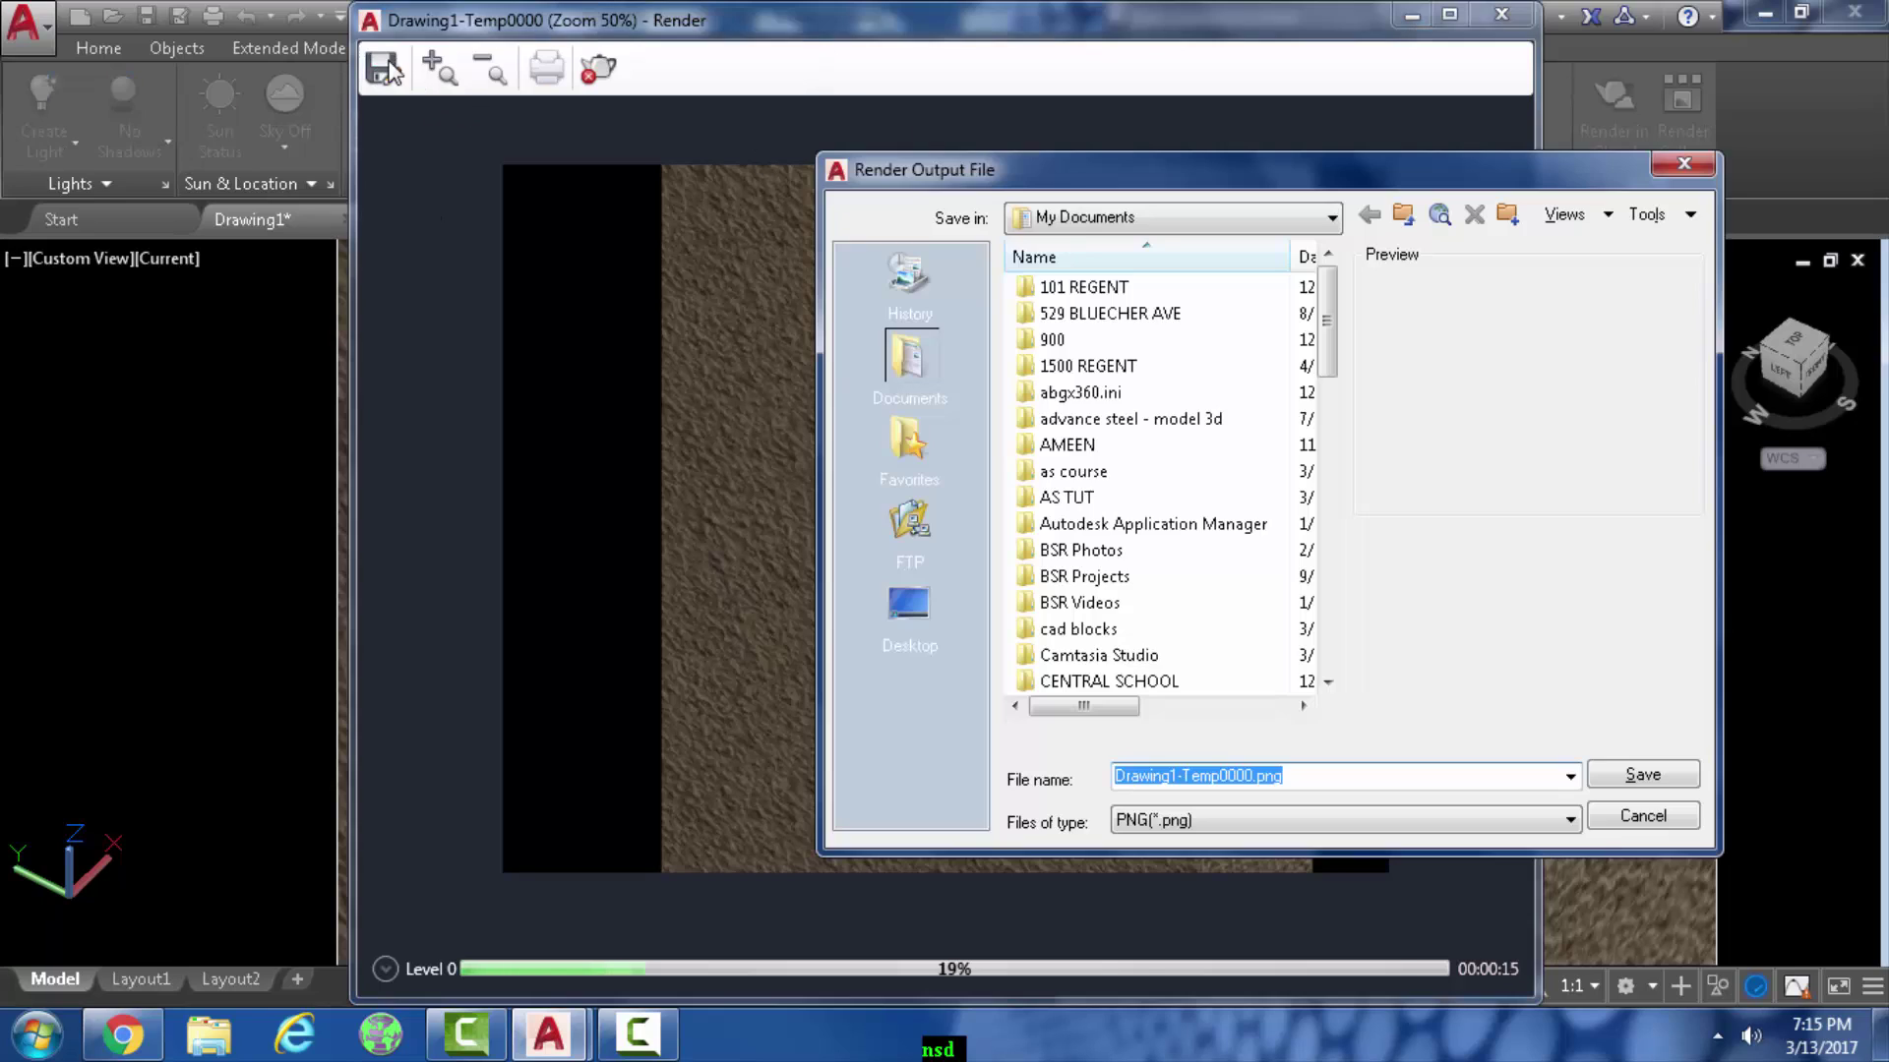
click(1641, 822)
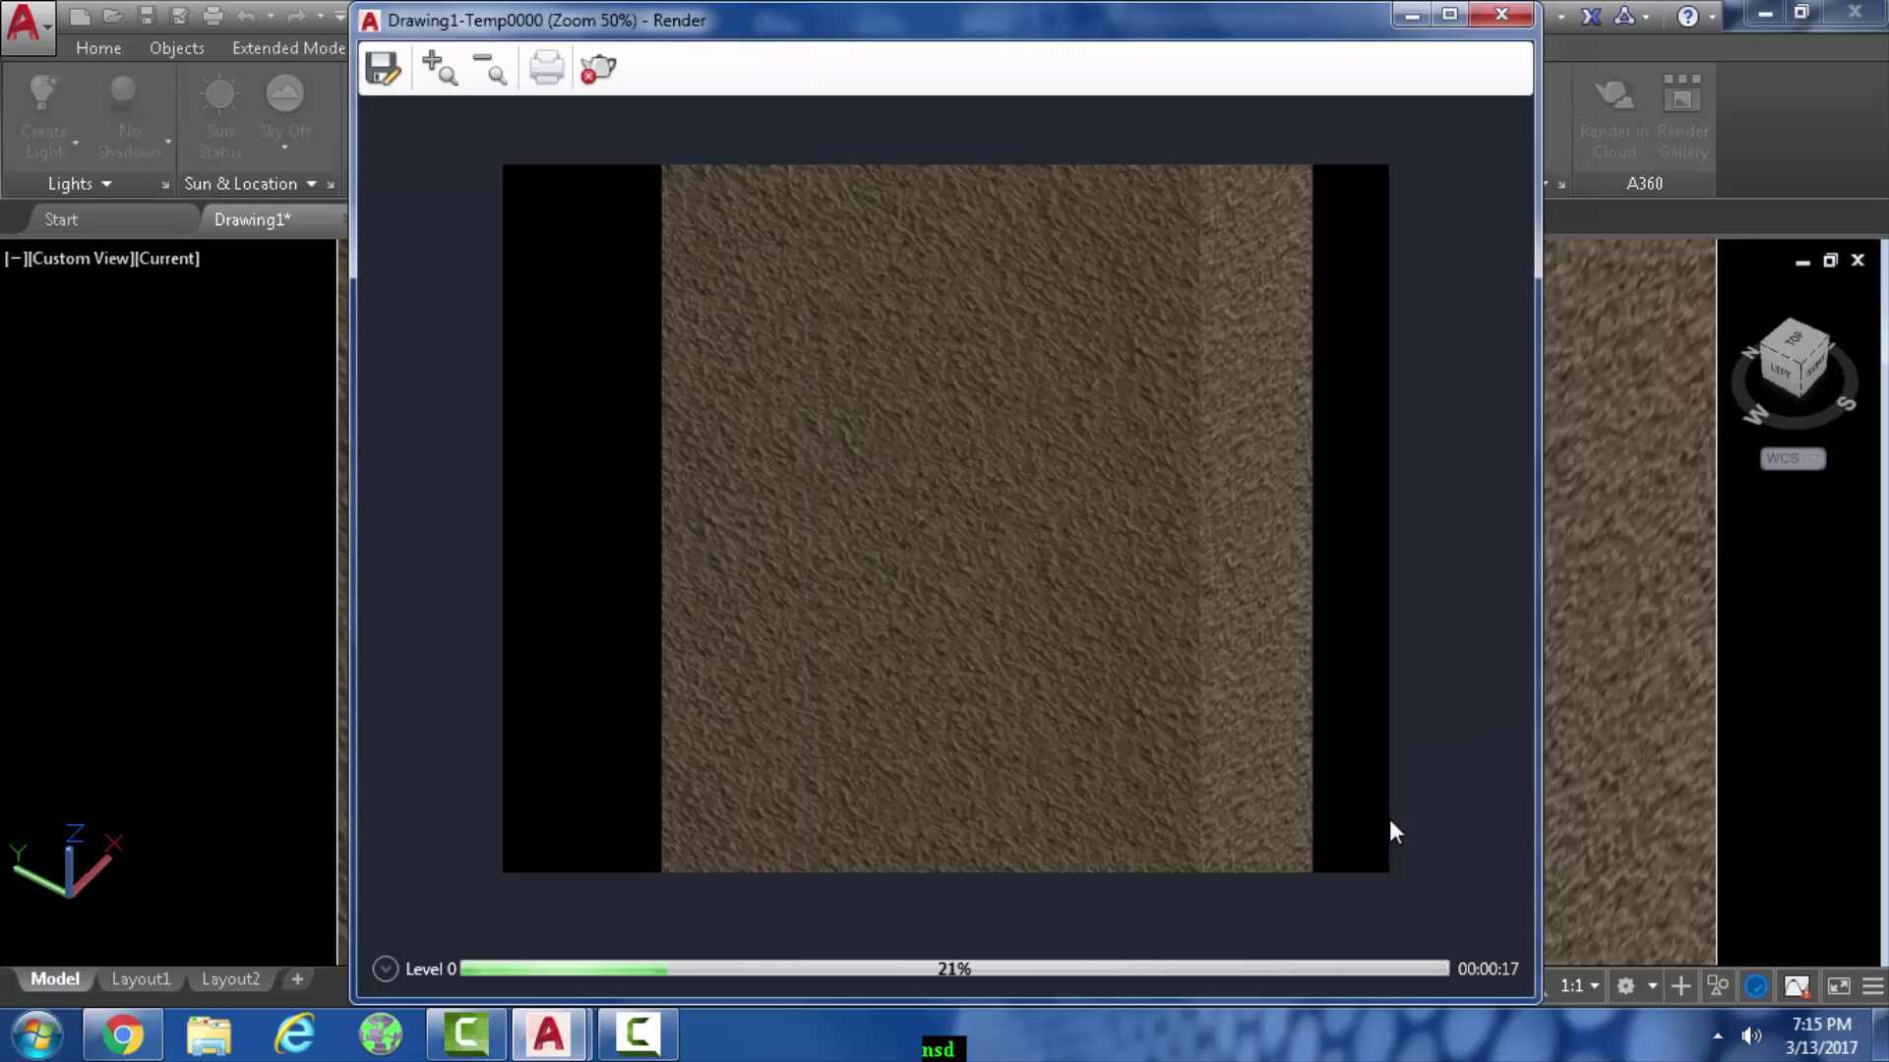
click(1501, 17)
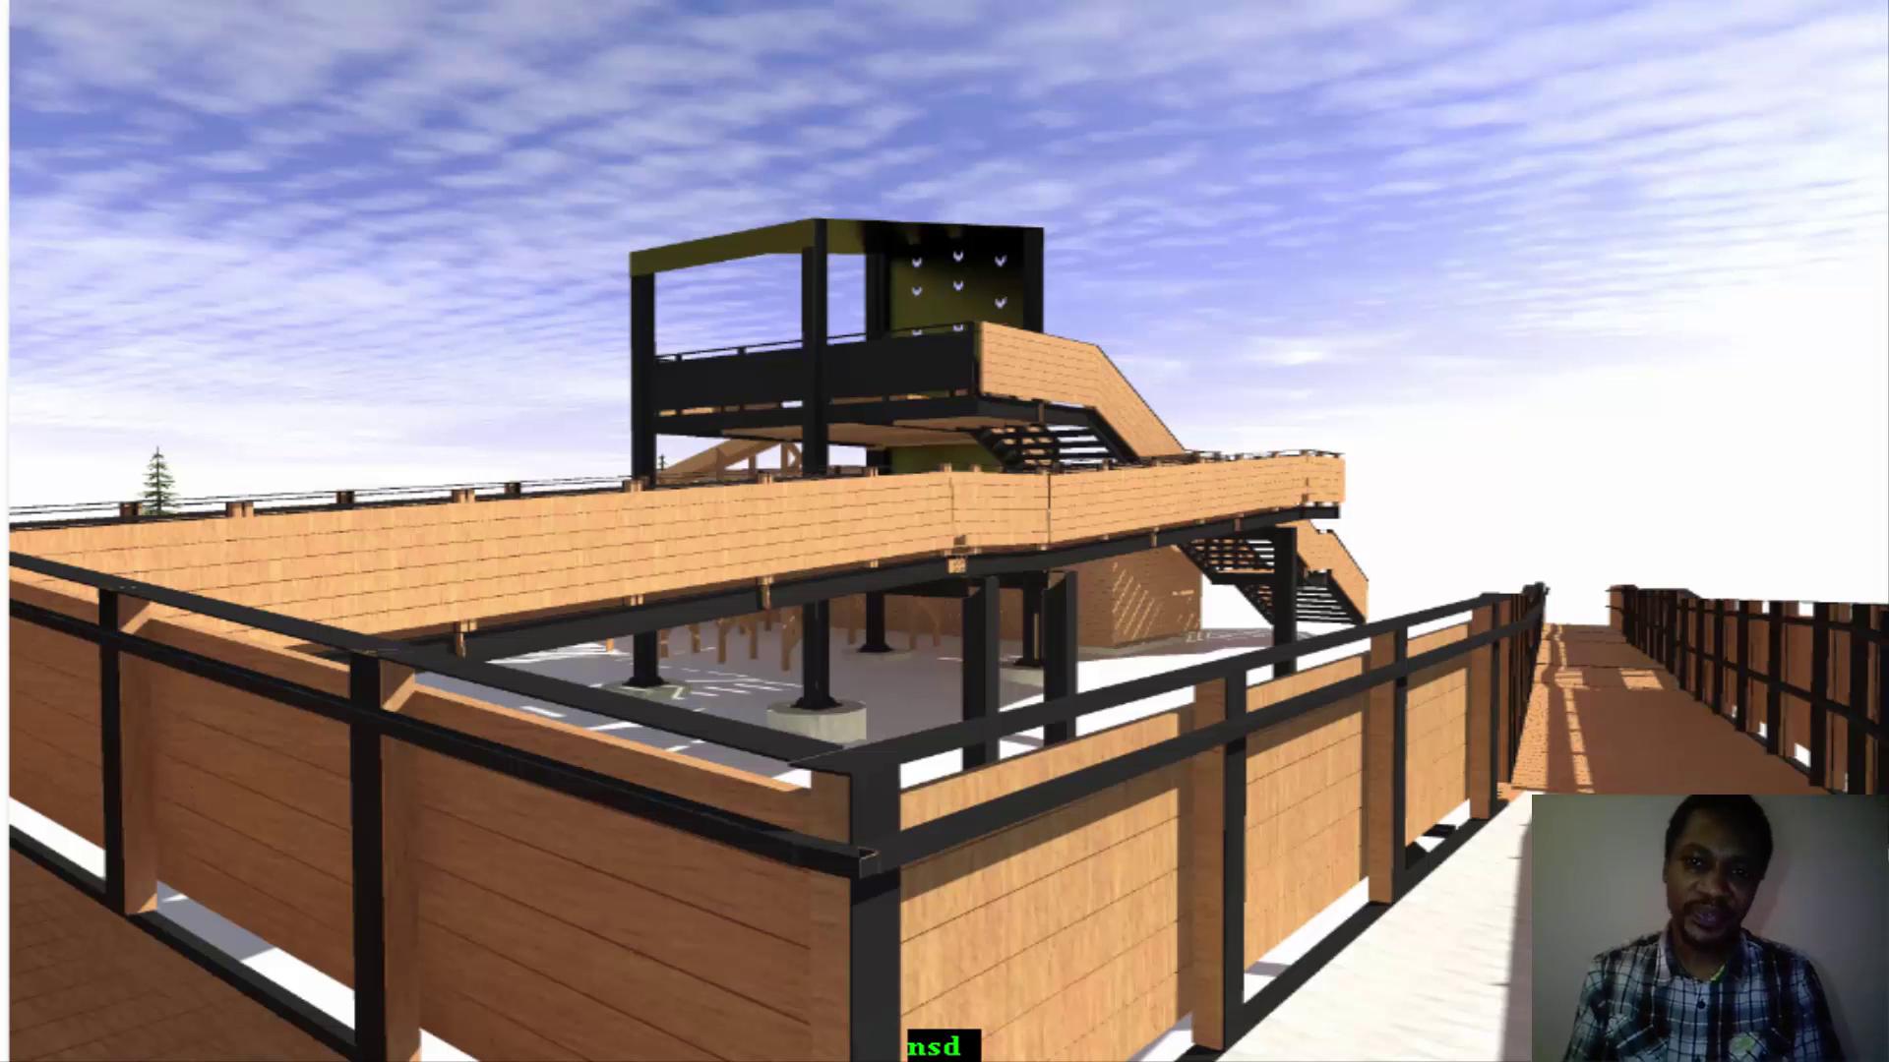
key(Right)
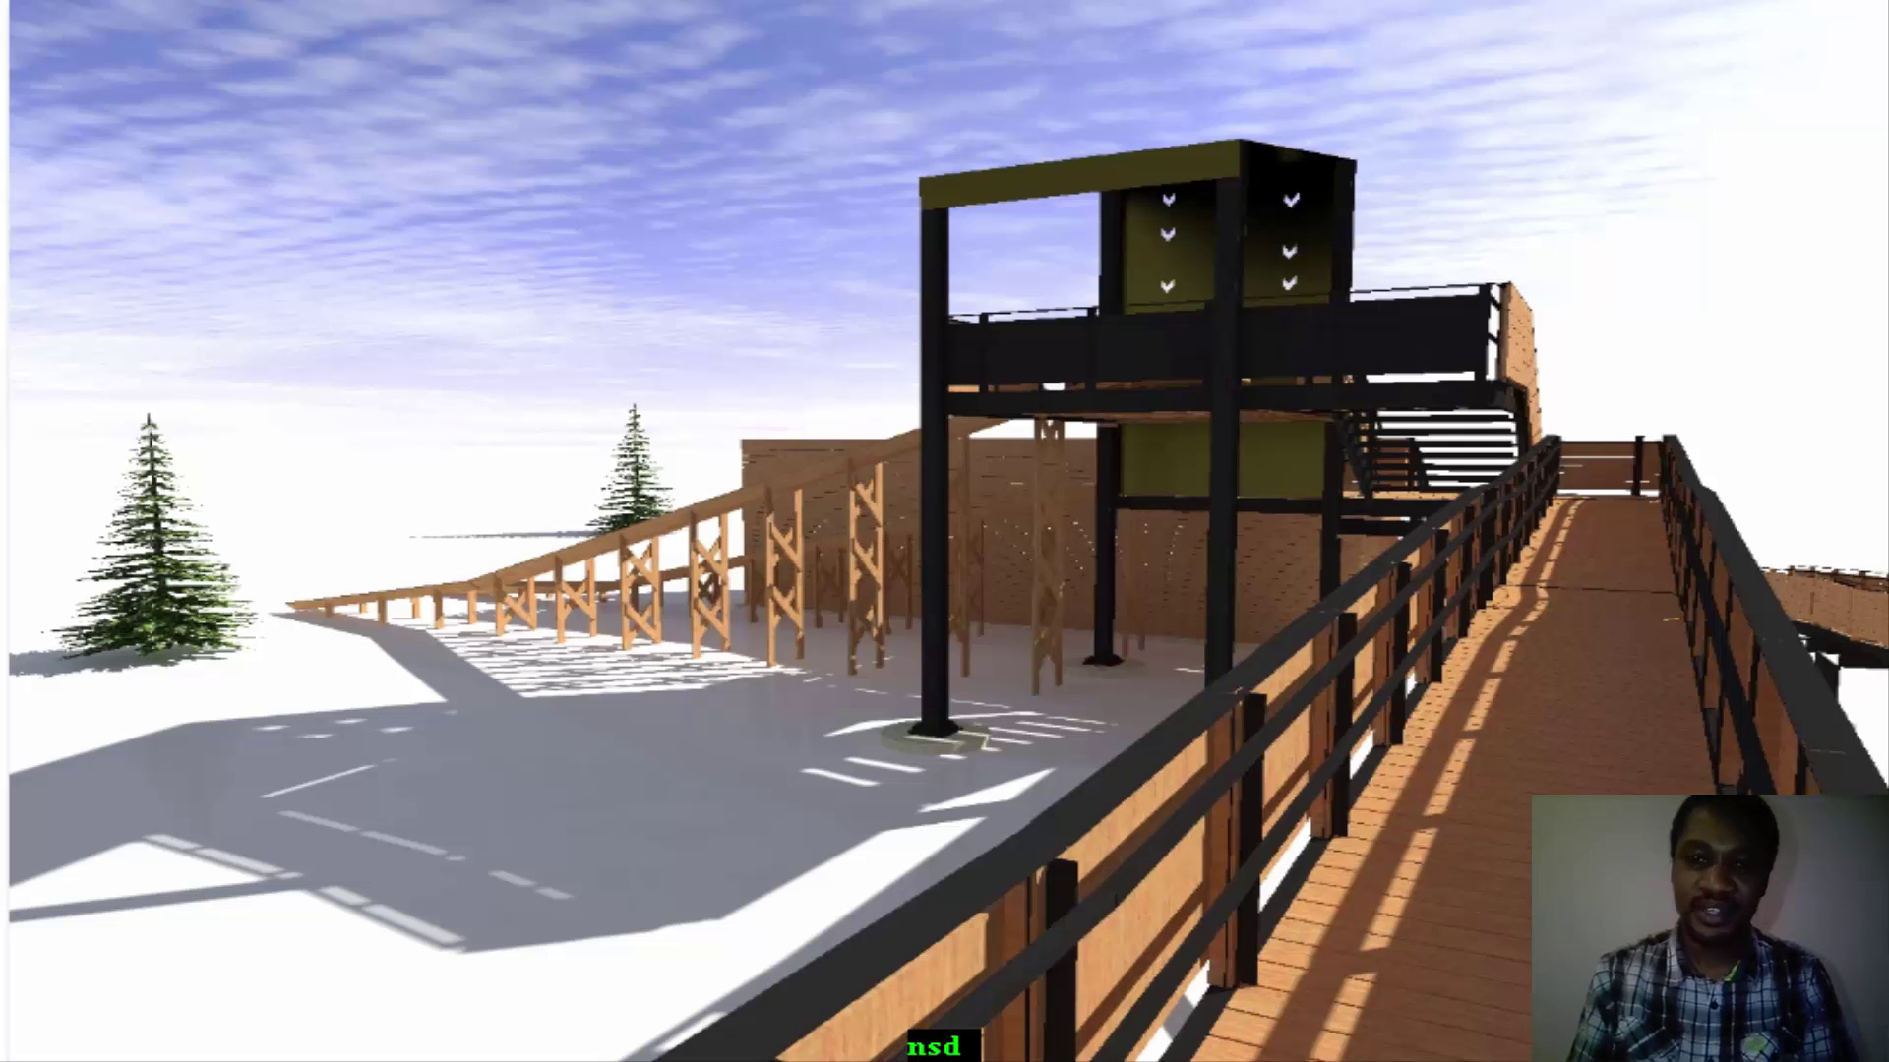
key(Right)
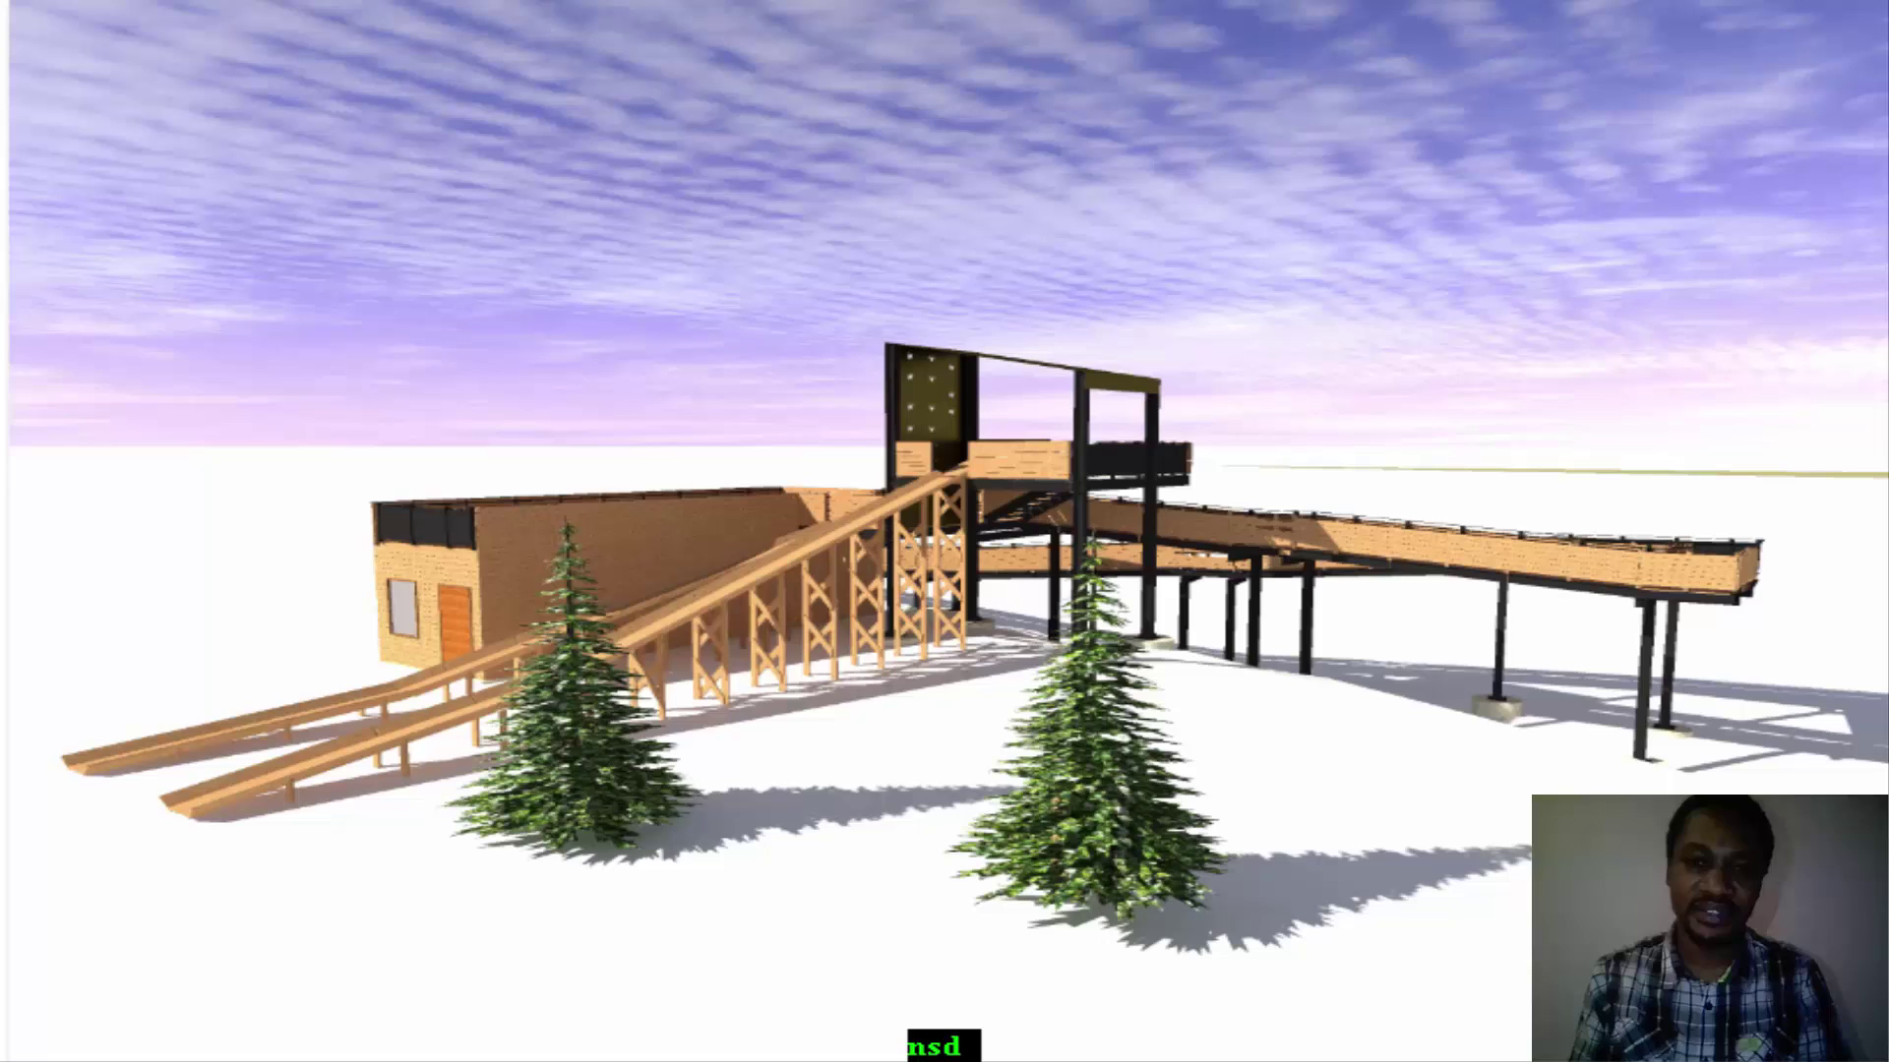